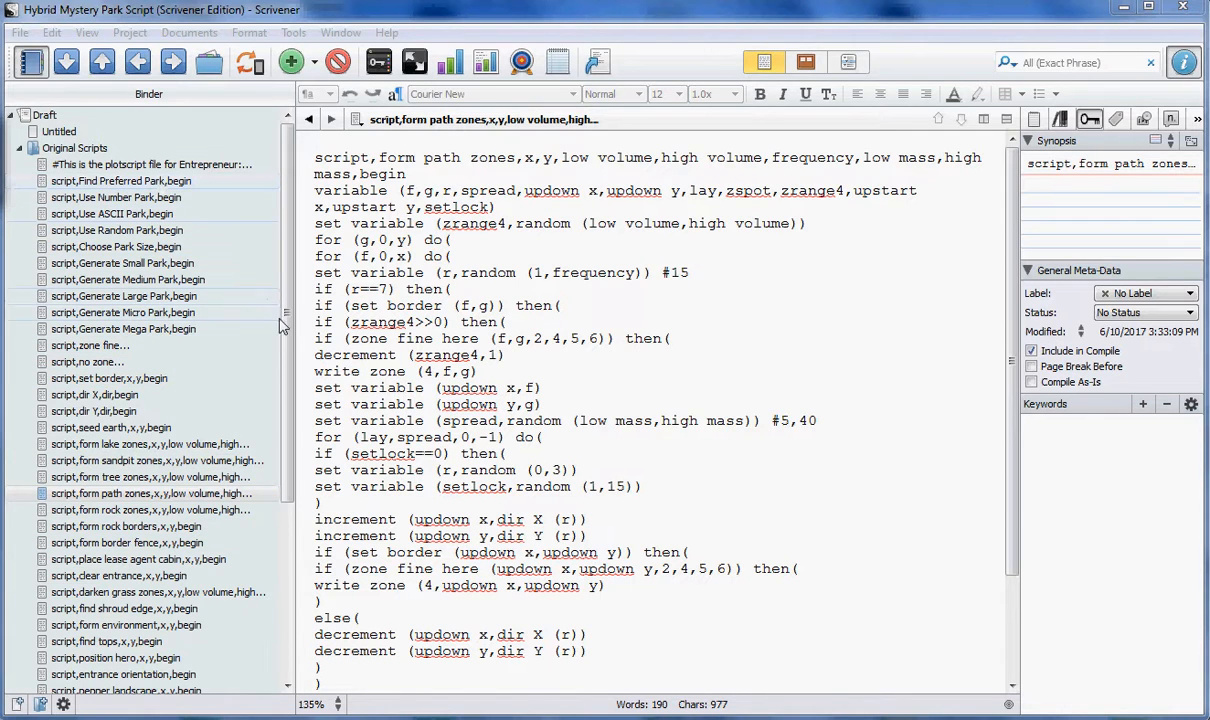
# Select the Original Scripts folder together with all its scripts, down to the special save script.
pyautogui.moveTo(288, 344)
pyautogui.mouseDown()
pyautogui.moveTo(285, 505)
pyautogui.moveTo(286, 320)
pyautogui.mouseUp()
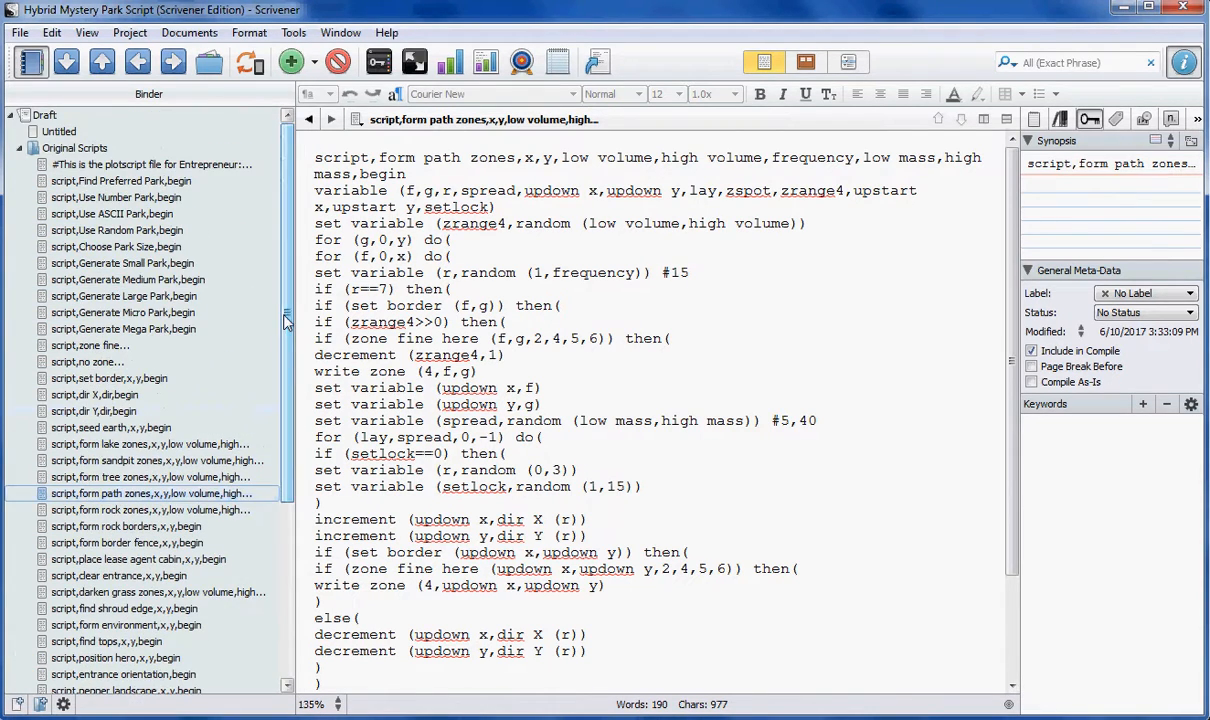
pyautogui.click(70, 148)
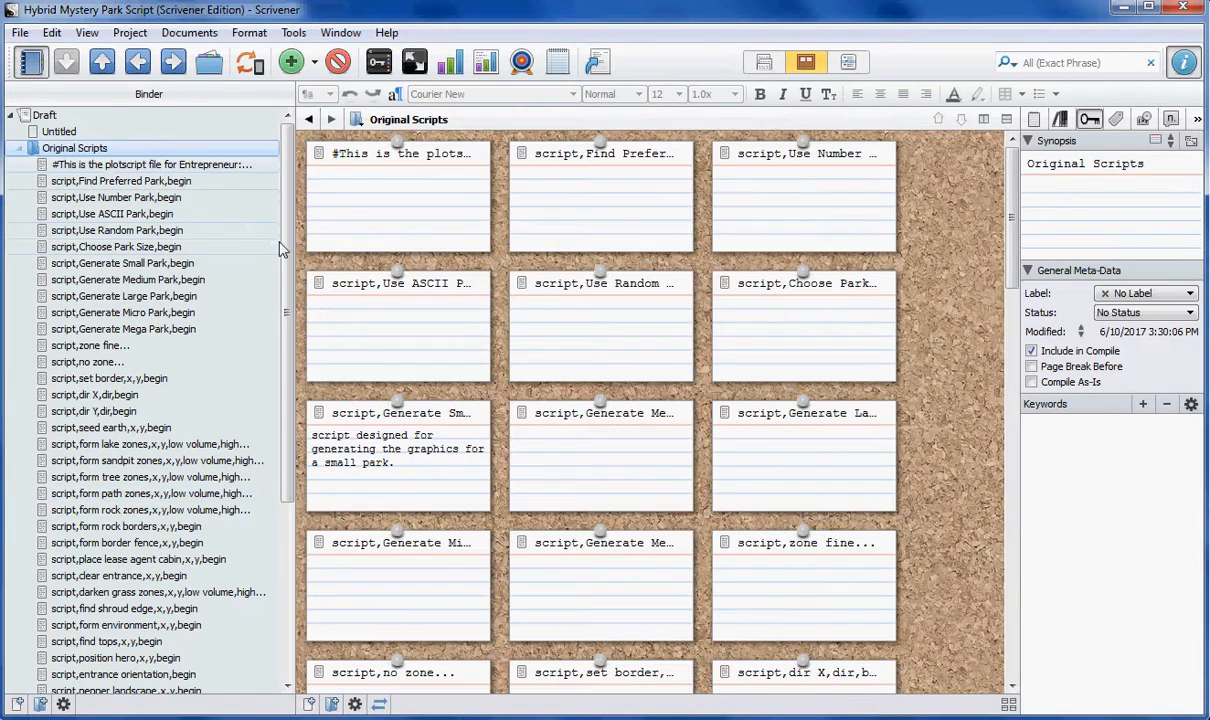
pyautogui.moveTo(283, 248); pyautogui.dragTo(282, 432)
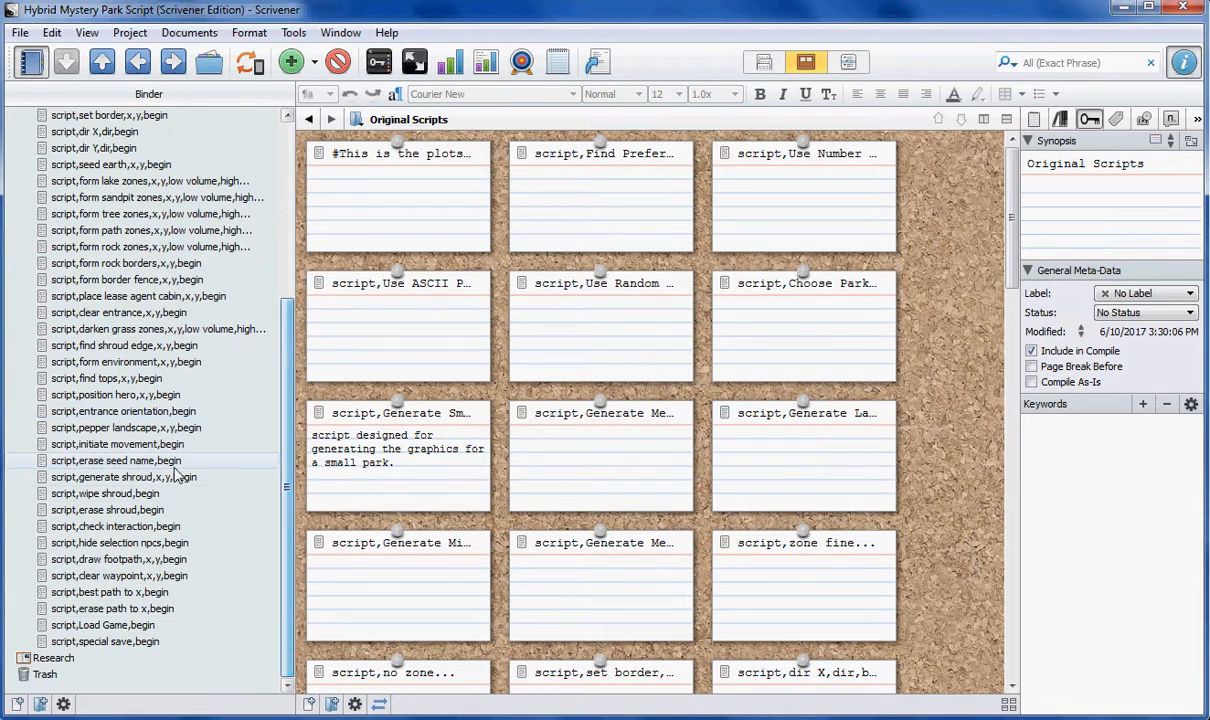
pyautogui.keyDown('shift'); pyautogui.click(104, 610); pyautogui.keyUp('shift')
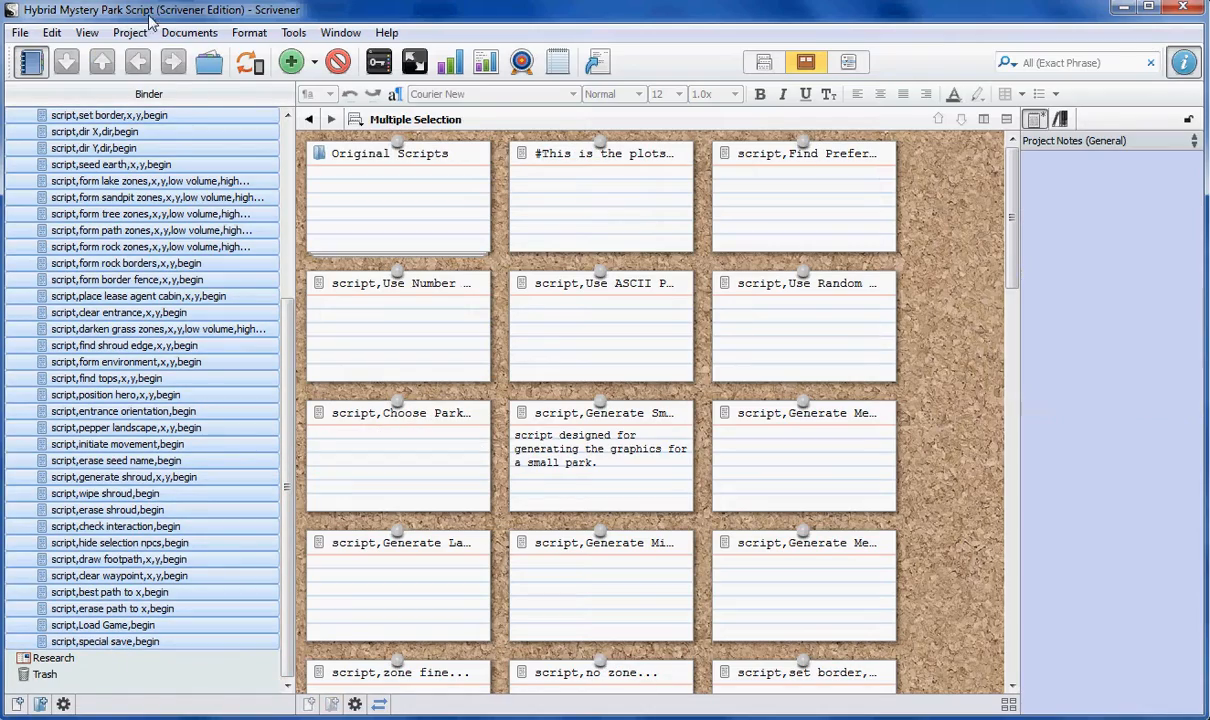
# Copy the selected scripts and their folder into the Plotscripts folder of the Hybrid Mystery Park Design Journal project.
pyautogui.moveTo(150, 15); pyautogui.dragTo(405, 20)
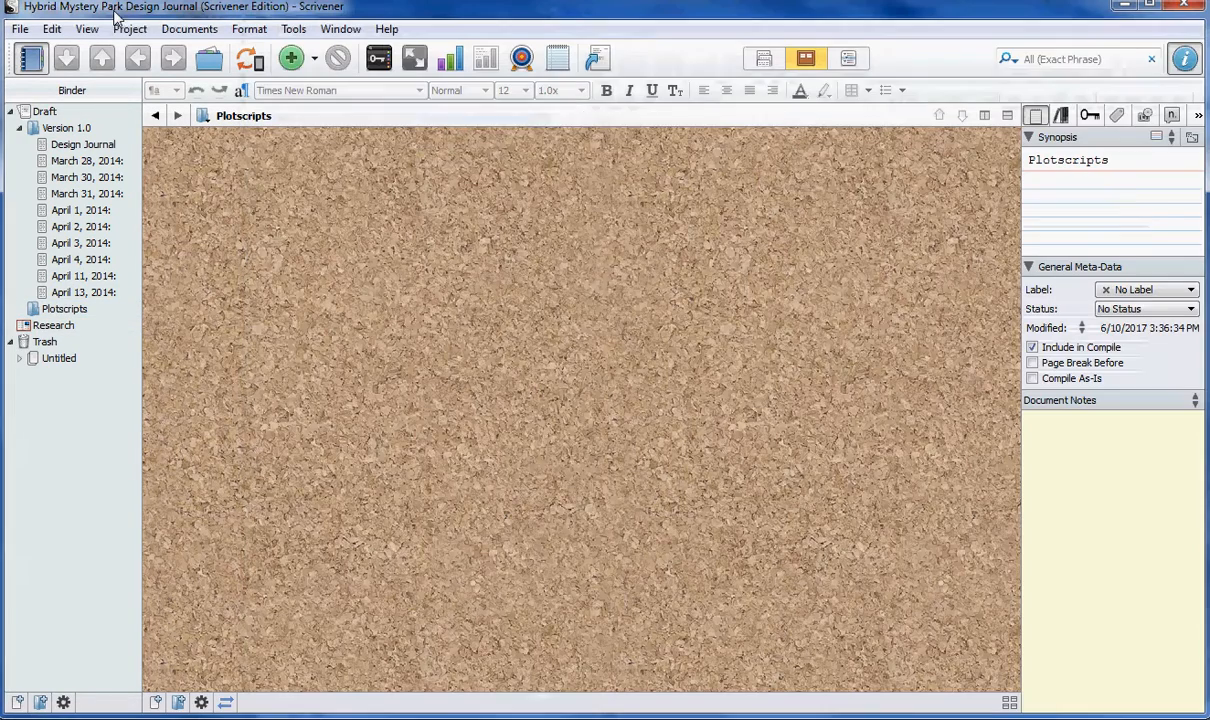
pyautogui.click(110, 16)
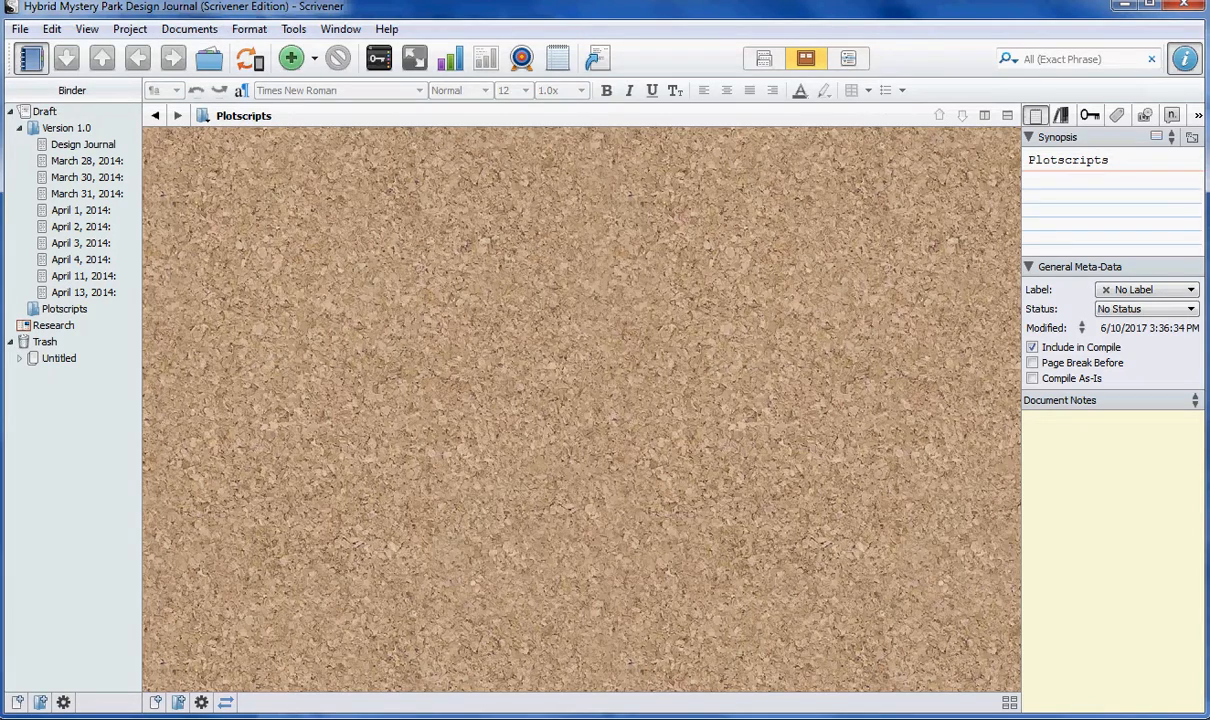
pyautogui.hotkey('alt', 'Tab')
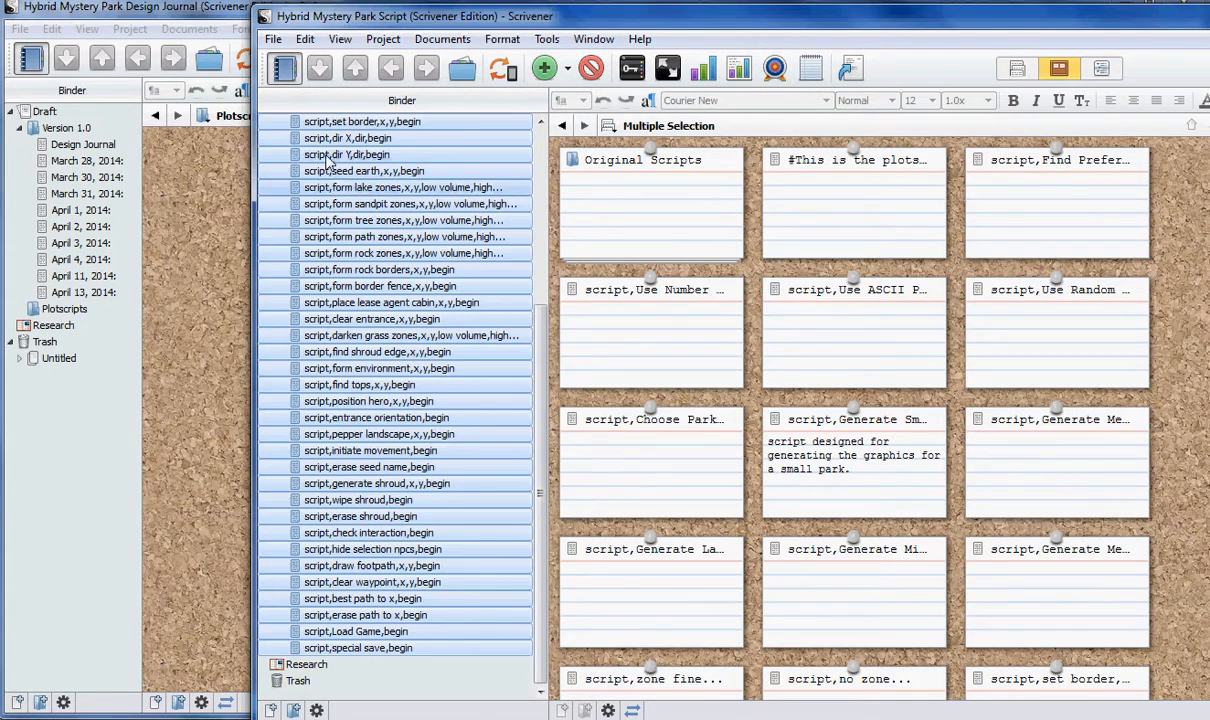
pyautogui.scroll(5, 518, 330)
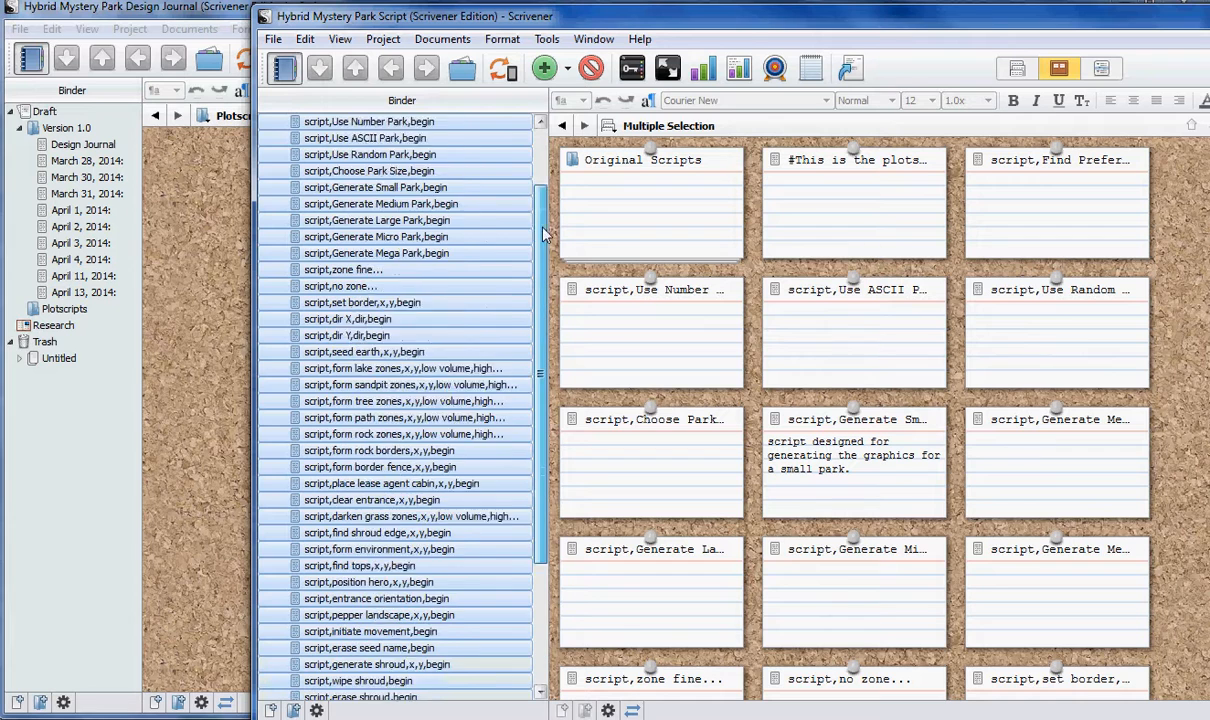
pyautogui.moveTo(293, 155); pyautogui.dragTo(34, 312)
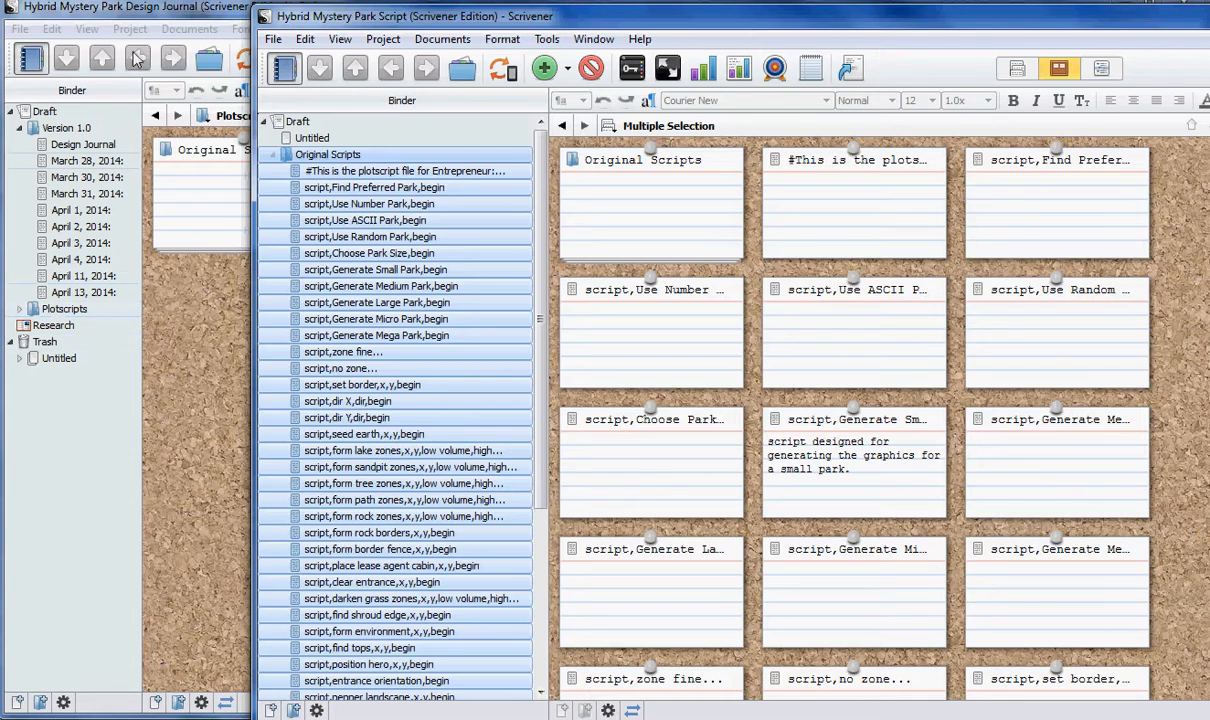
# In the Design Journal project, expand Plotscripts and its Original Scripts subfolder to check the copied scripts.
pyautogui.doubleClick(132, 10)
pyautogui.click(19, 309)
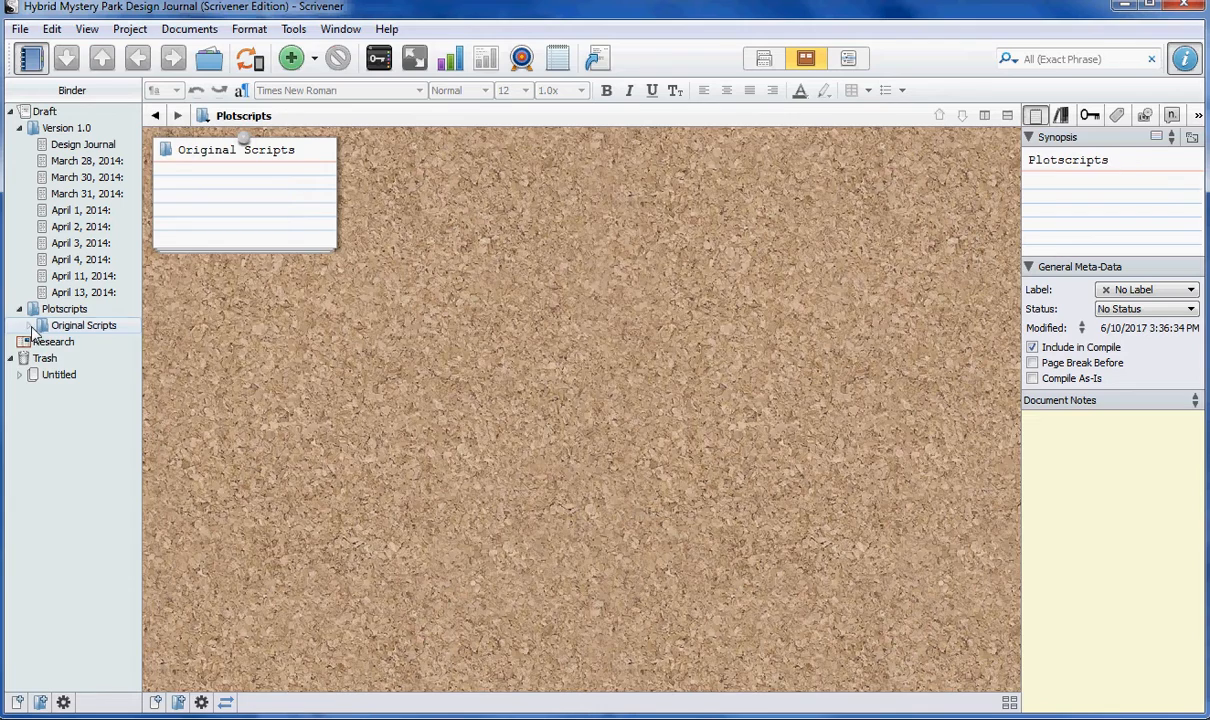
pyautogui.click(33, 328)
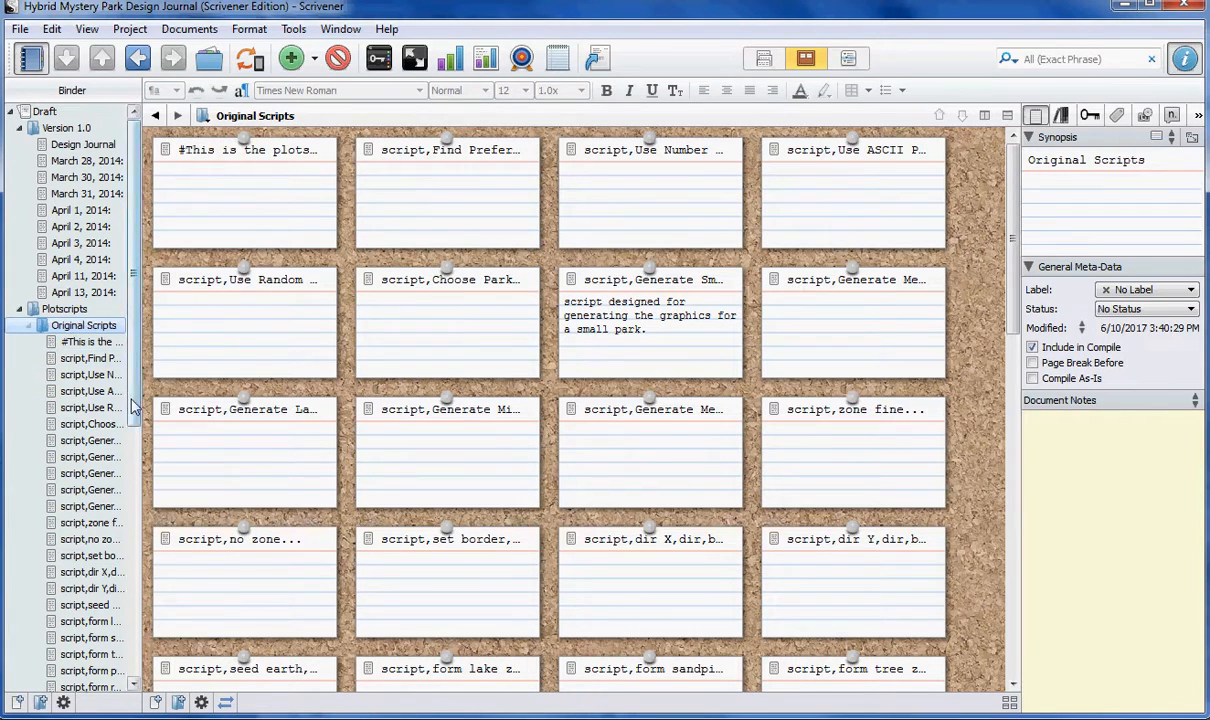
pyautogui.moveTo(131, 400); pyautogui.dragTo(131, 281)
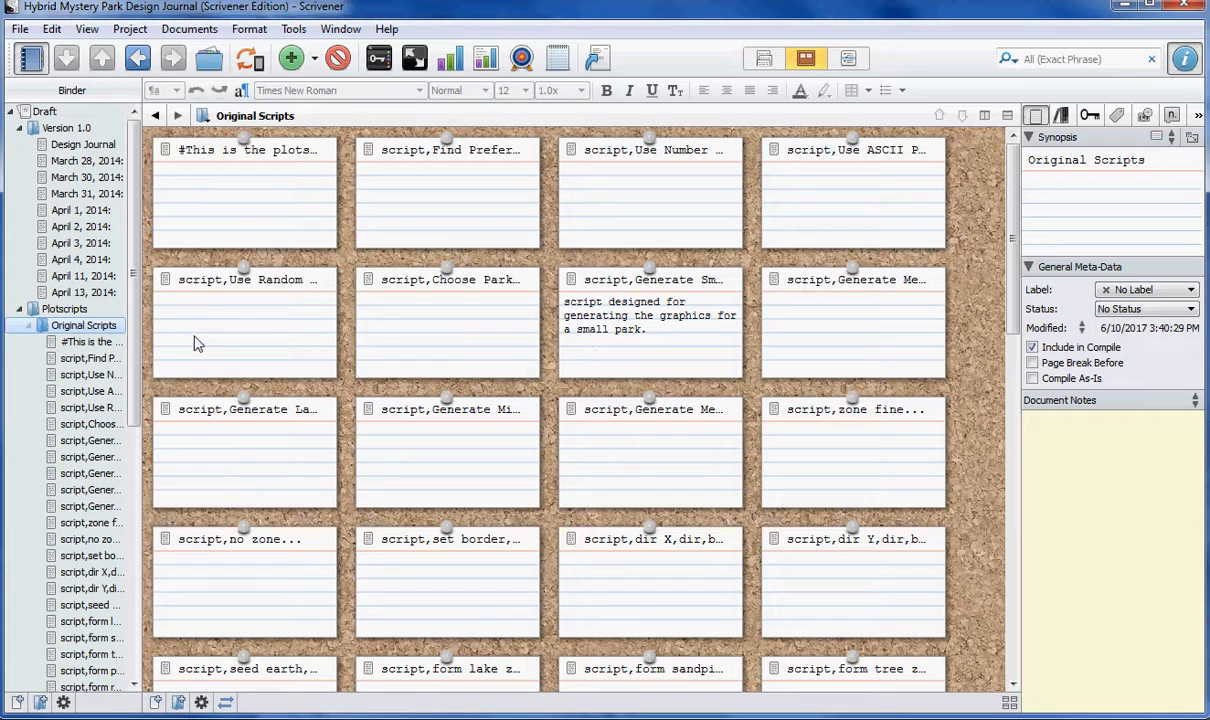
# Display the synopsis and notes of the Generate Small Park script card and widen the binder.
pyautogui.click(624, 324)
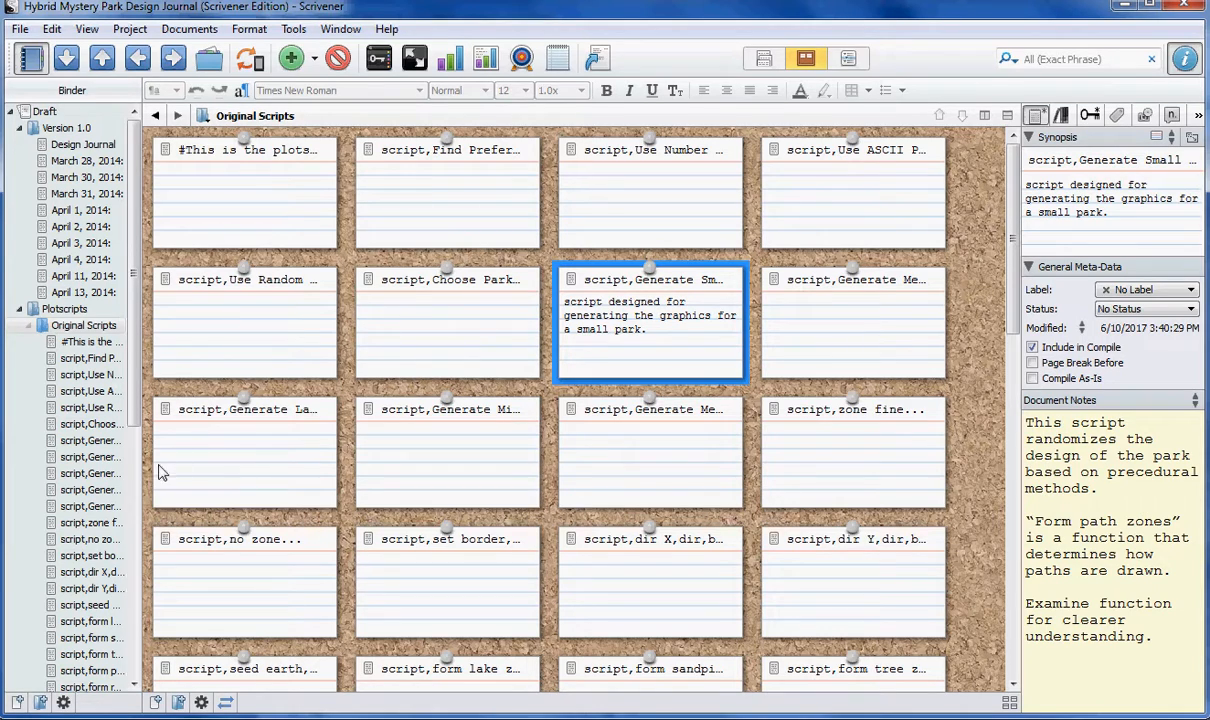
pyautogui.moveTo(142, 470); pyautogui.dragTo(189, 461)
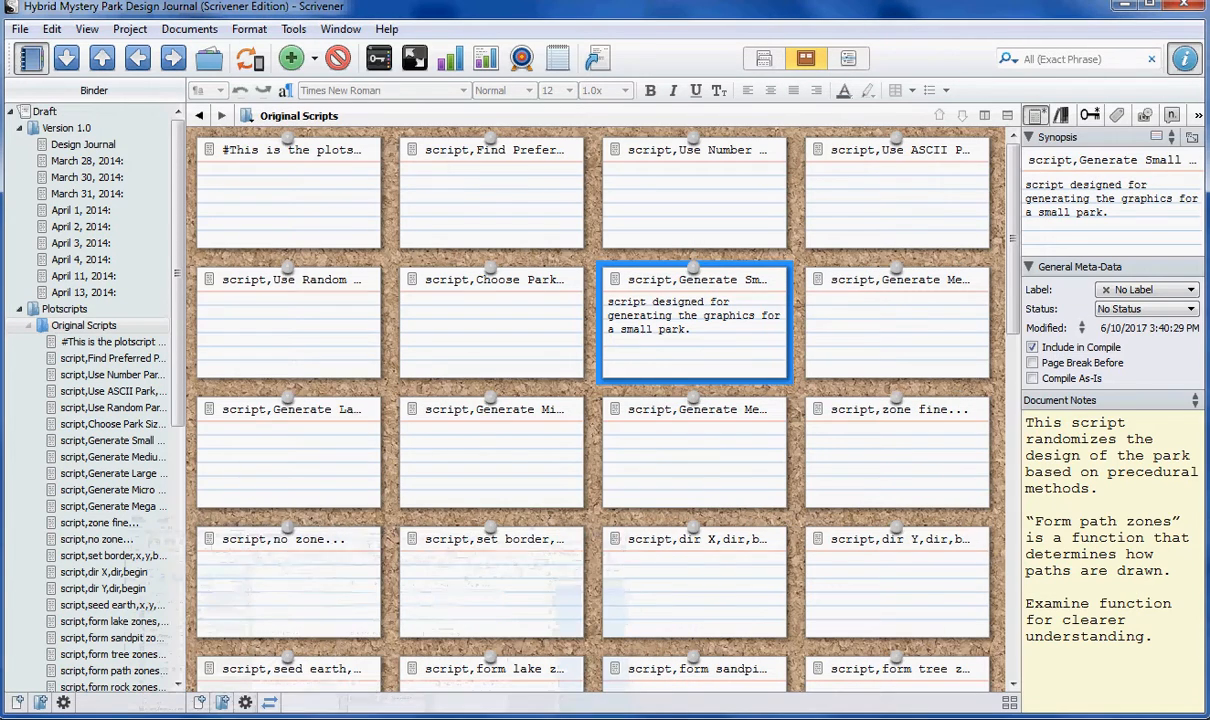
# Create a Scriptwriting project in BBC Radio Scene Style named "Hybrid Mystery Park Opening Script" and enlarge its window to fill the screen.
pyautogui.click(20, 29)
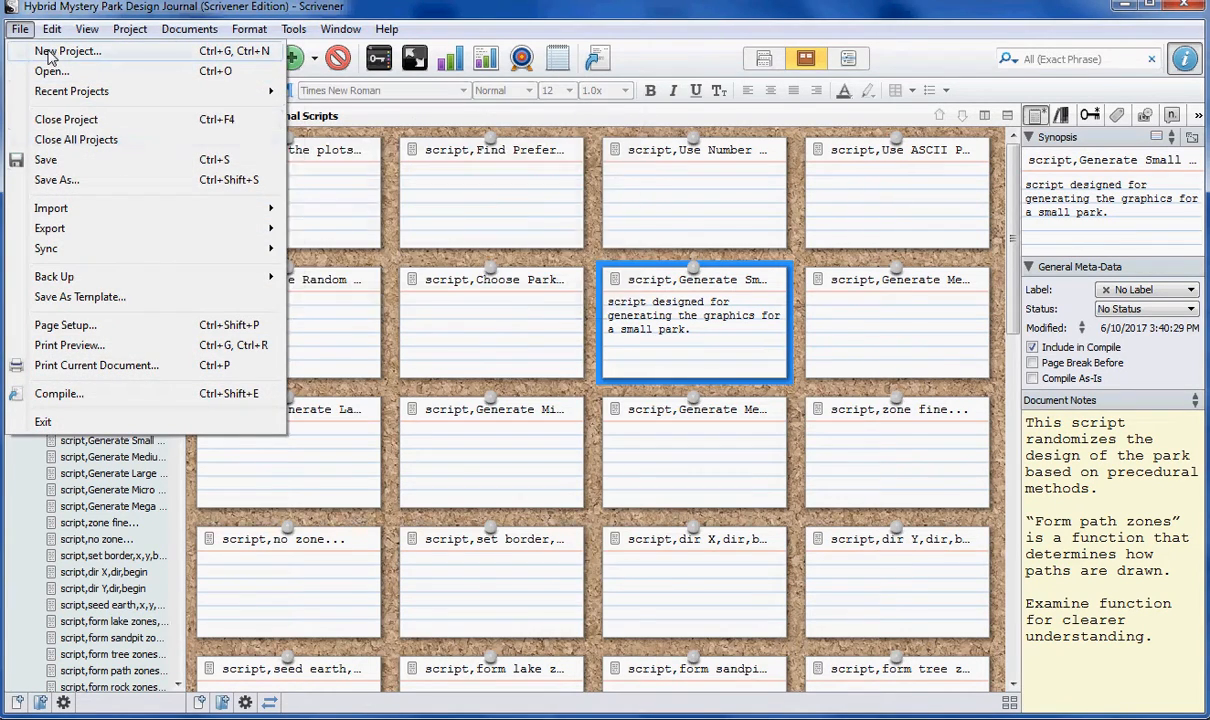
pyautogui.click(55, 50)
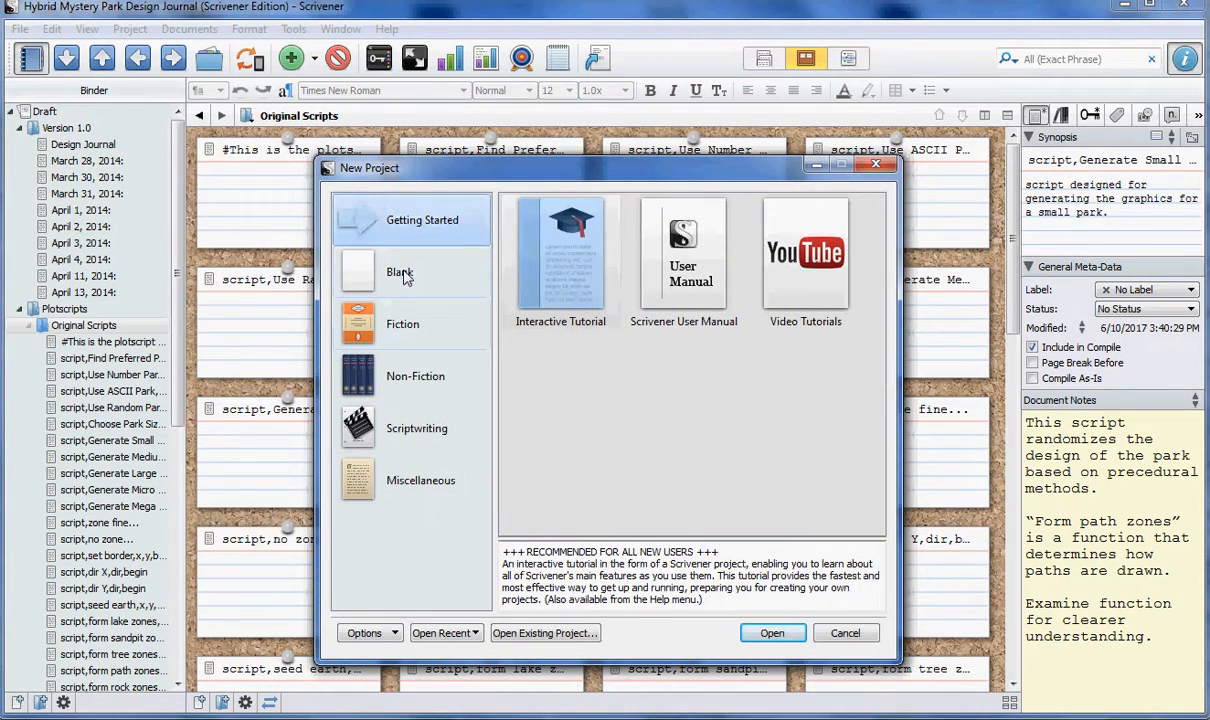
pyautogui.click(409, 436)
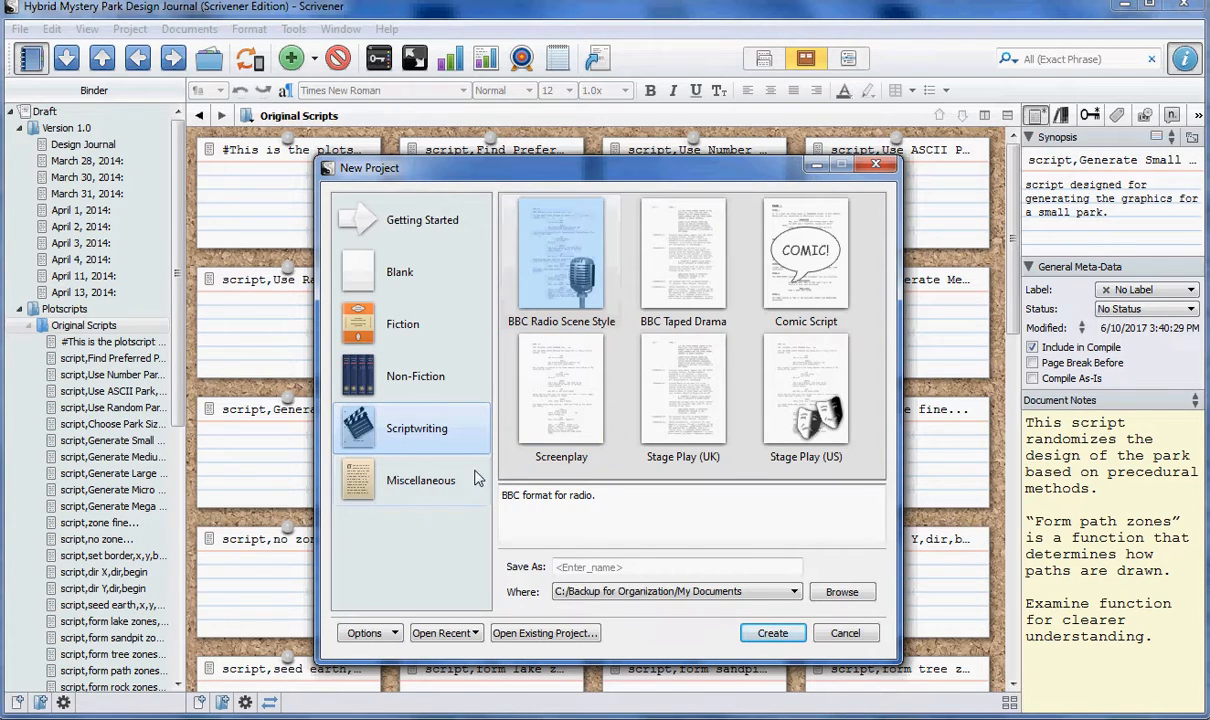
pyautogui.click(577, 567)
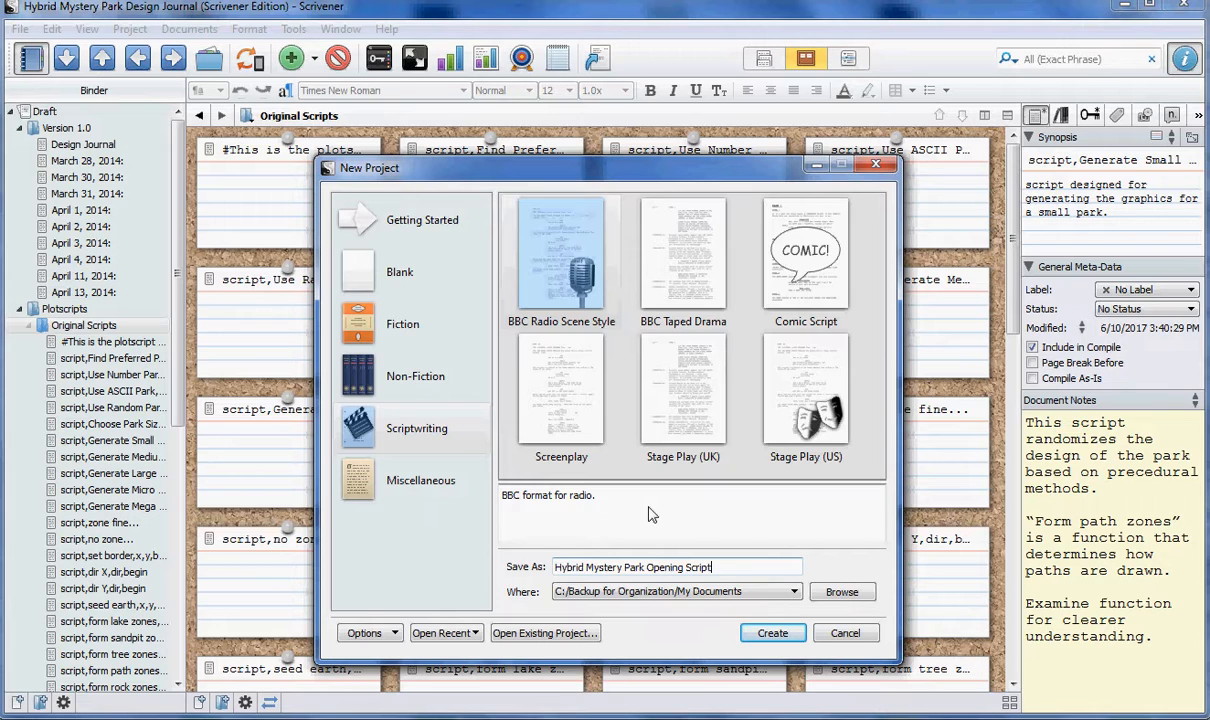
pyautogui.click(771, 634)
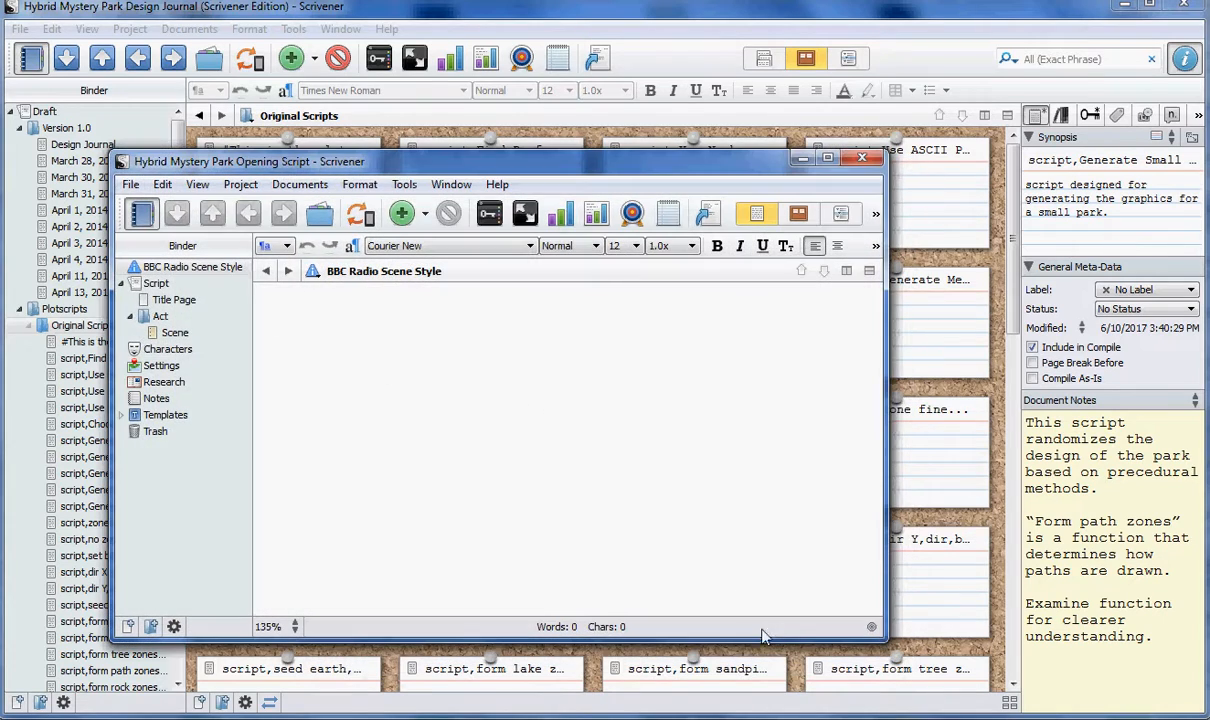
pyautogui.moveTo(695, 168); pyautogui.dragTo(580, 14)
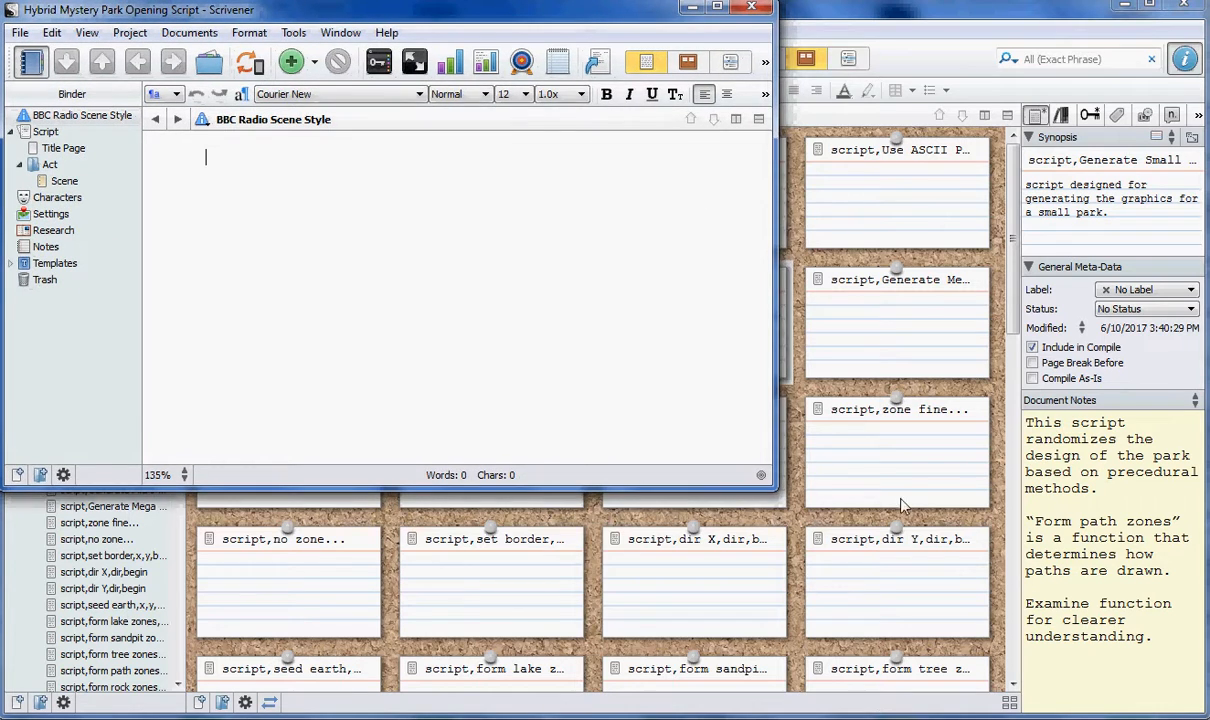
pyautogui.moveTo(779, 490); pyautogui.dragTo(1206, 713)
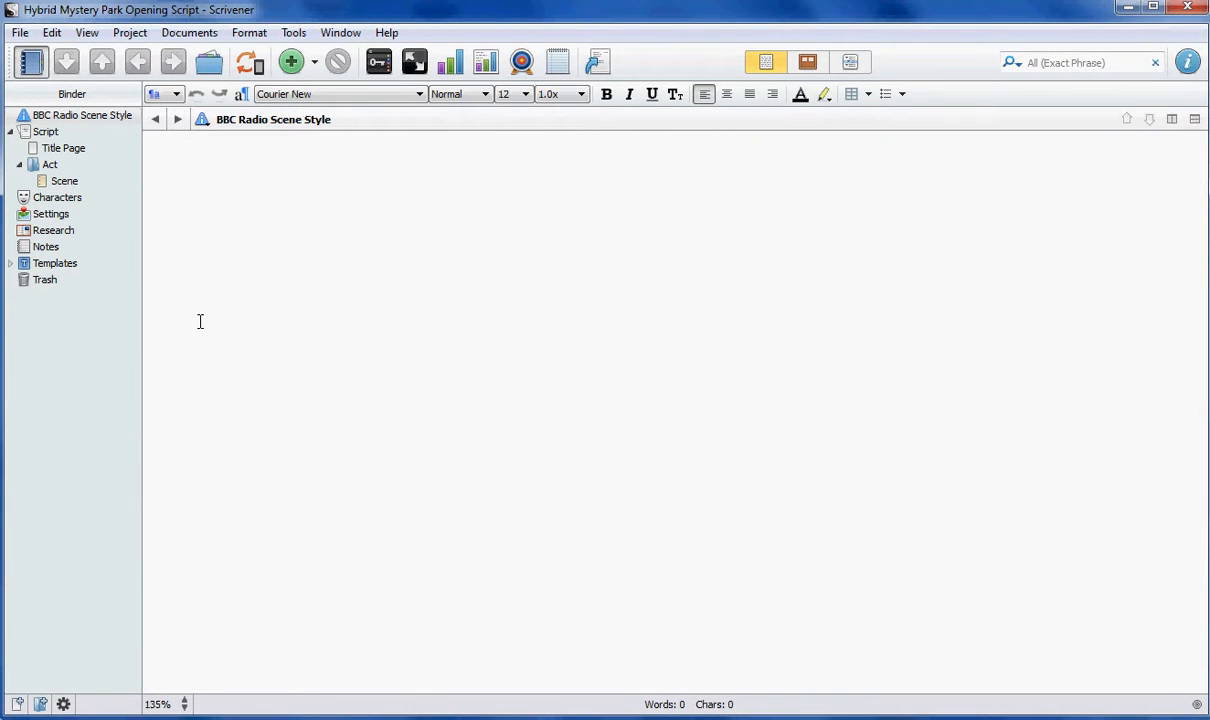
# Look through the Characters, Settings, Research and Templates folders of the new project, including the New Scene template.
pyautogui.click(38, 200)
pyautogui.click(30, 214)
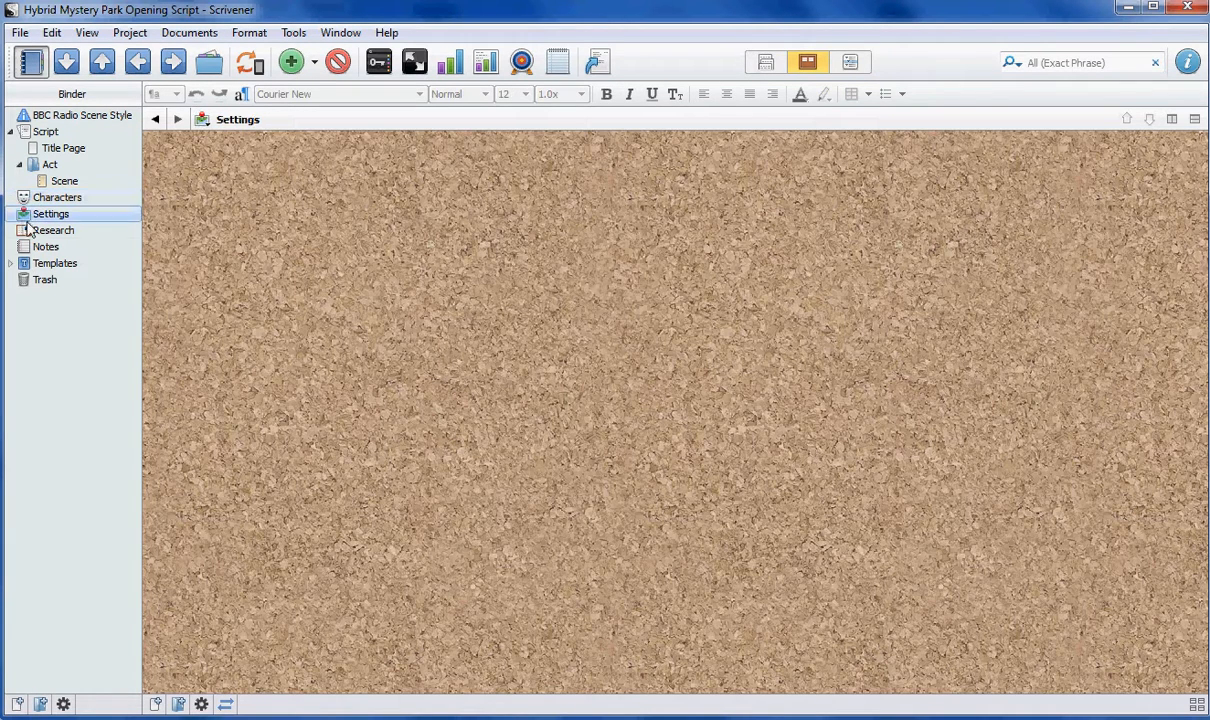
pyautogui.click(30, 230)
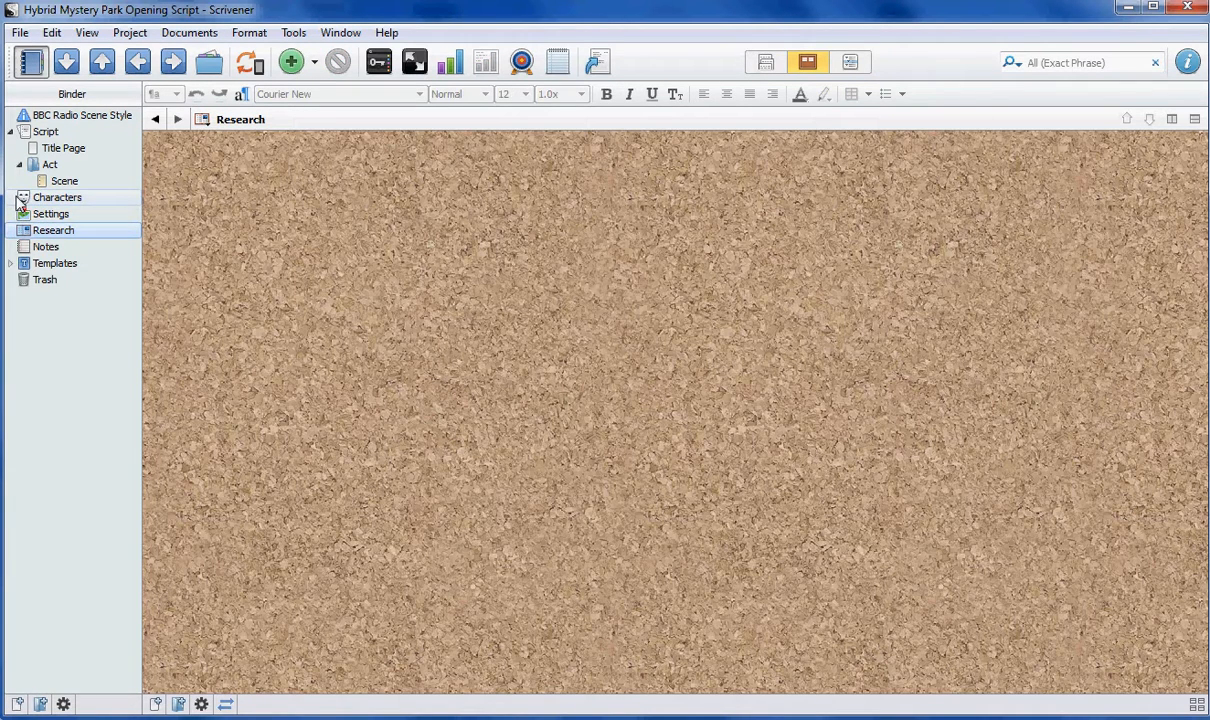
pyautogui.click(18, 200)
pyautogui.click(27, 265)
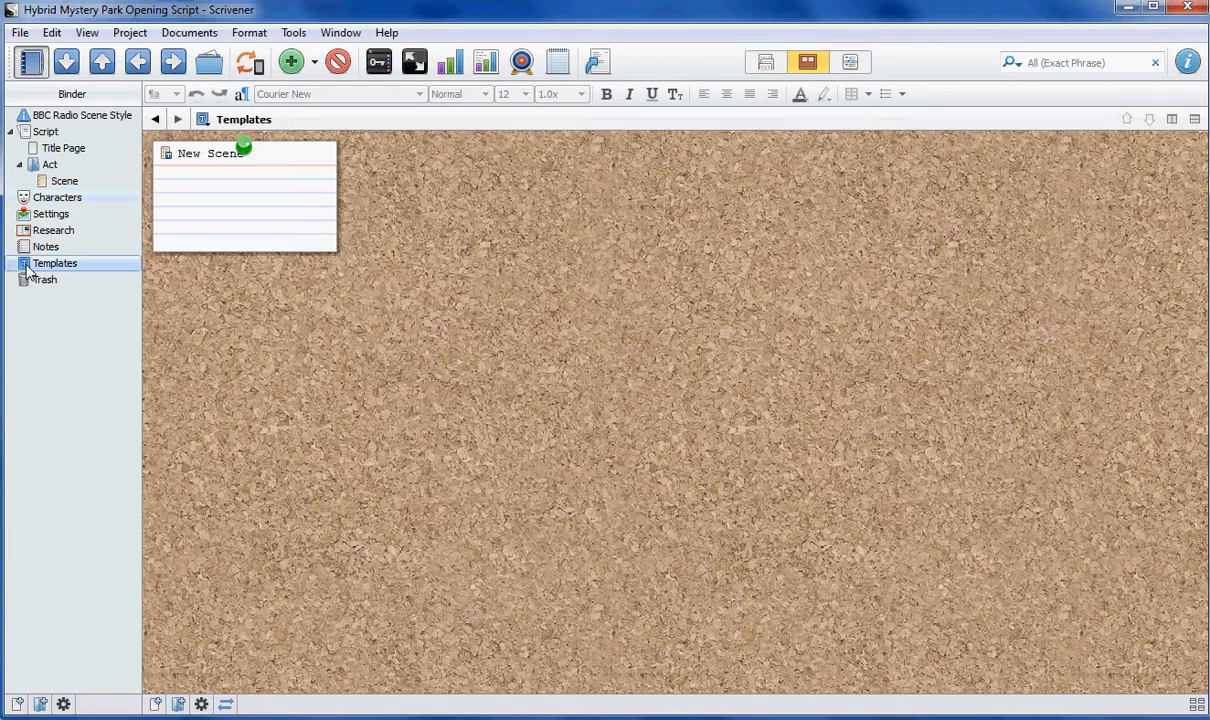
pyautogui.click(11, 263)
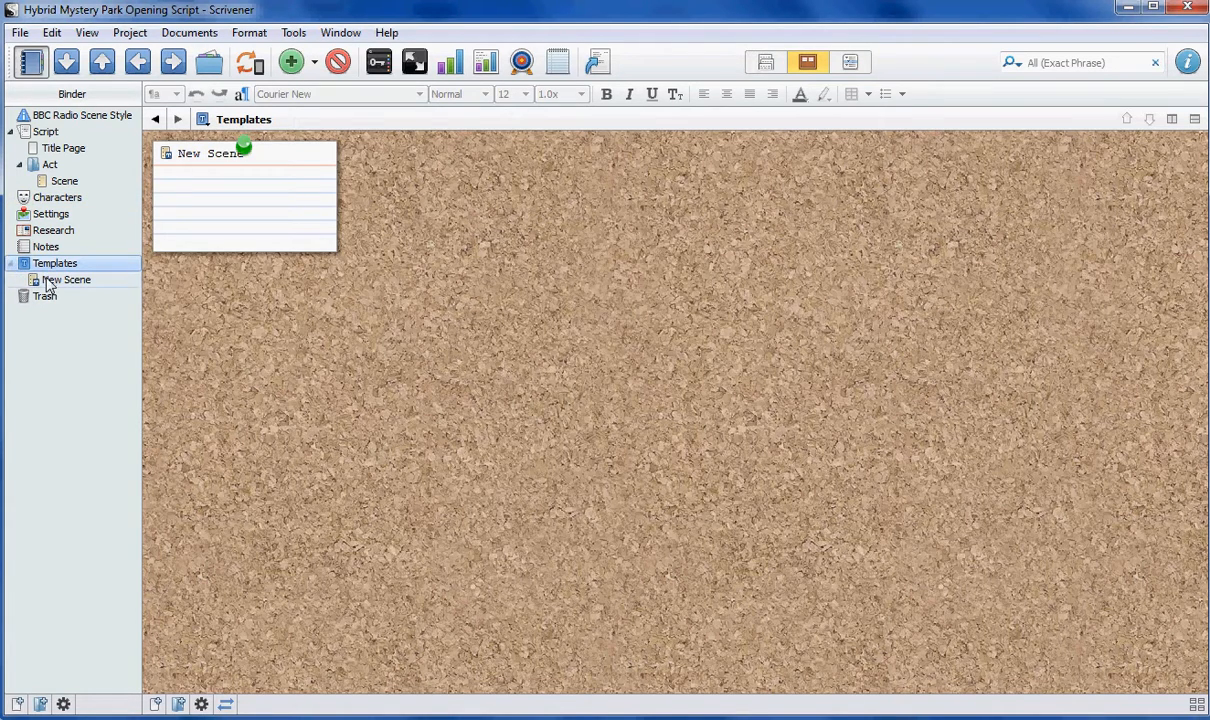
pyautogui.click(47, 283)
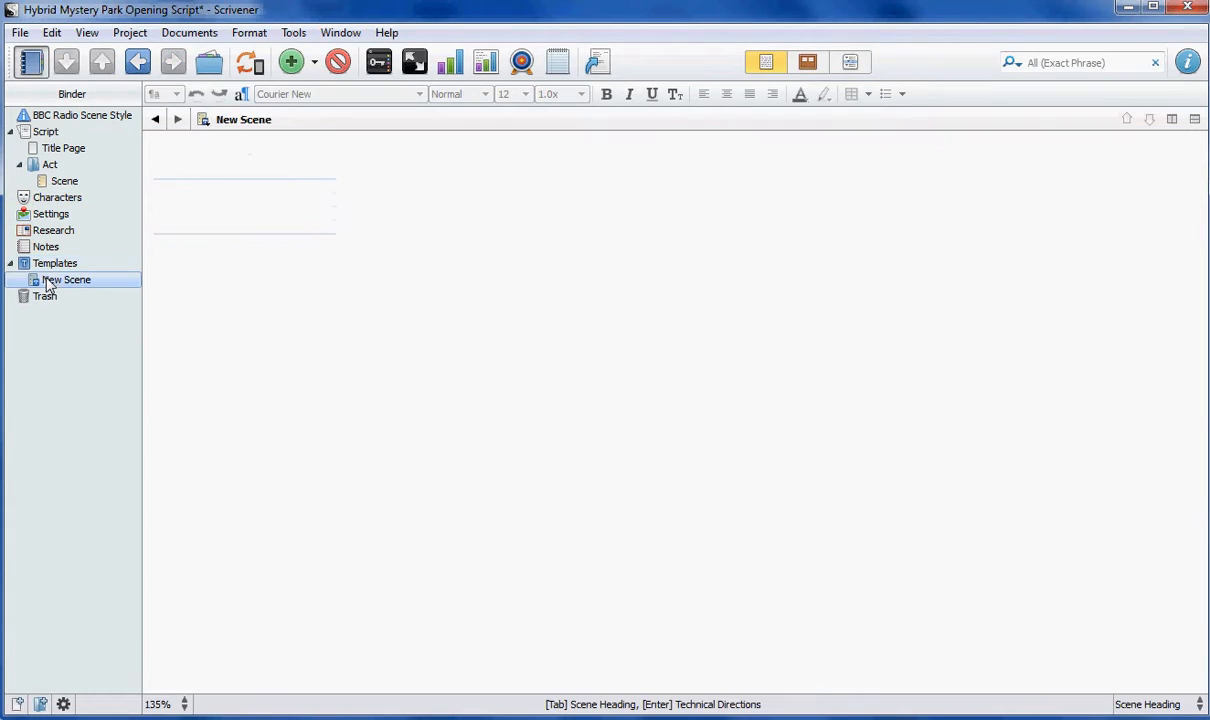
# Examine the Characters folder in its different view modes, as well as the Settings and Research folders.
pyautogui.click(42, 199)
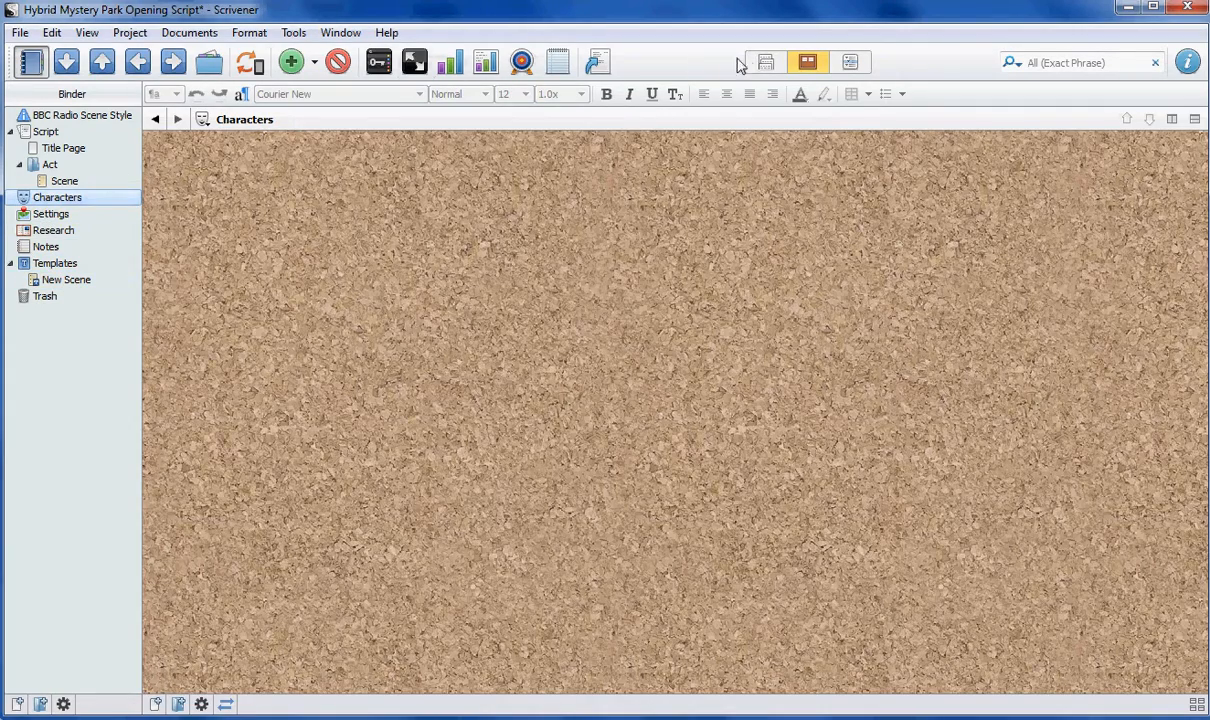
pyautogui.click(766, 62)
pyautogui.click(803, 63)
pyautogui.click(42, 214)
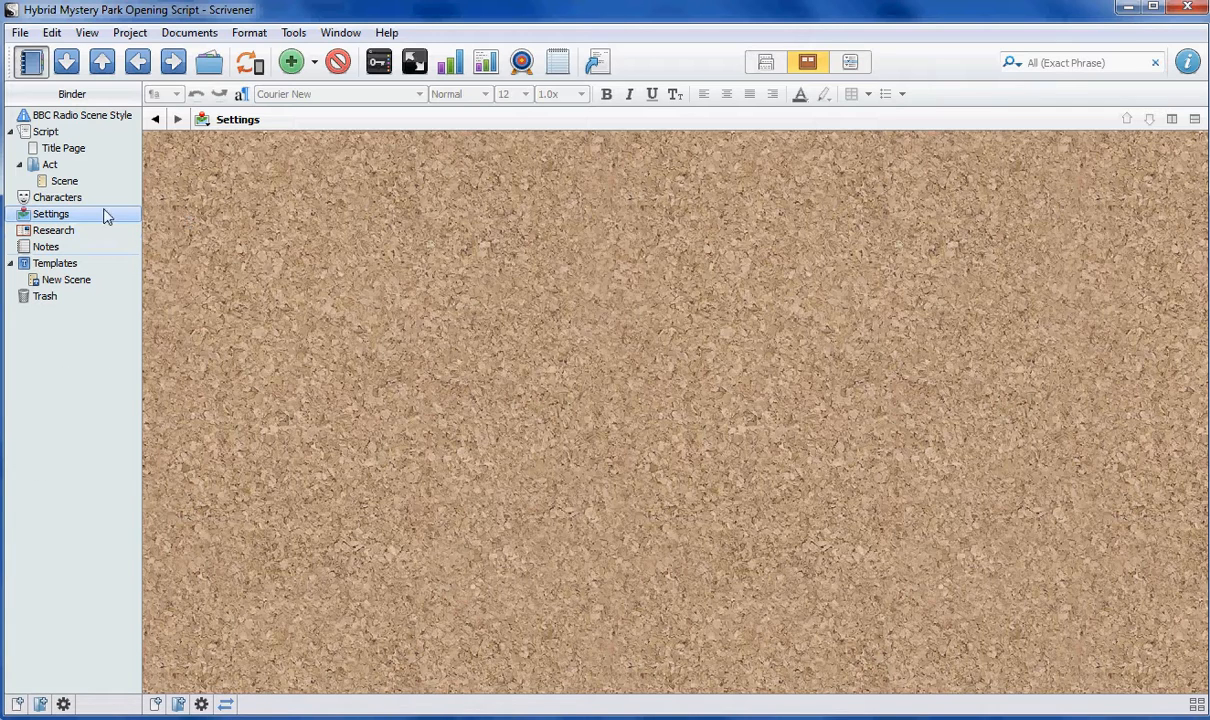
pyautogui.click(24, 233)
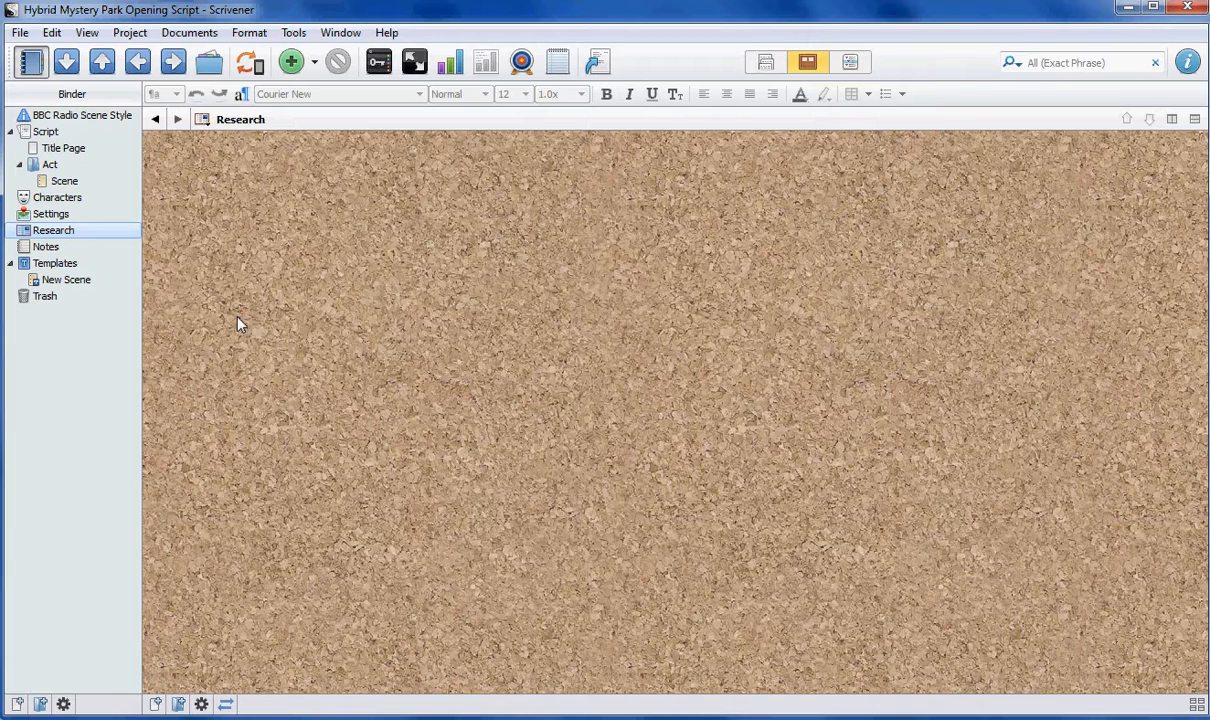
# View the script's title page and start the scene inside Act with the scene heading text "INT".
pyautogui.click(35, 134)
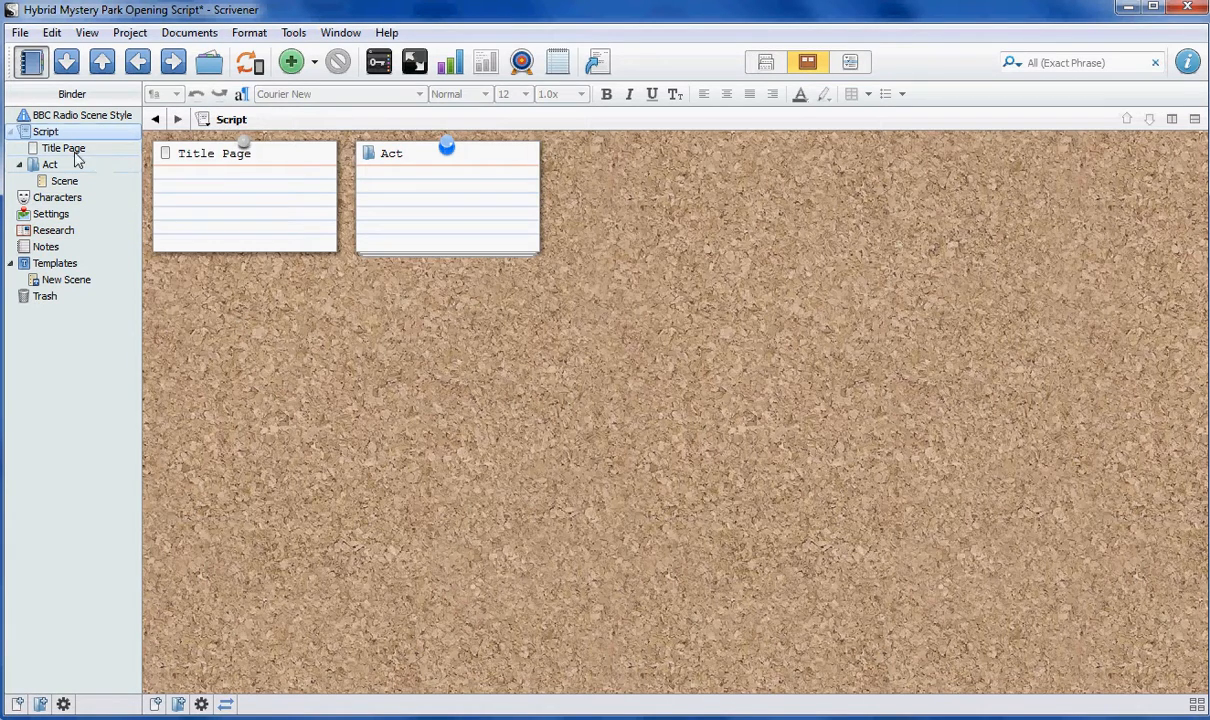
pyautogui.click(75, 150)
pyautogui.click(399, 339)
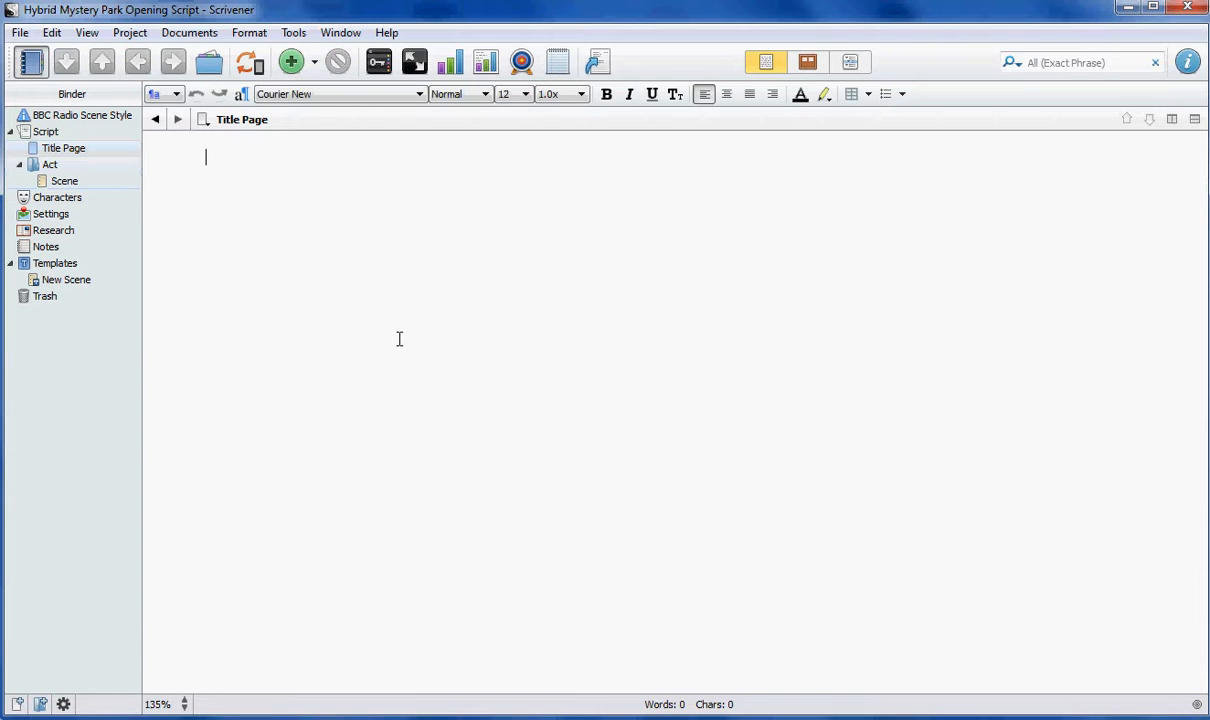
pyautogui.click(55, 183)
pyautogui.click(319, 311)
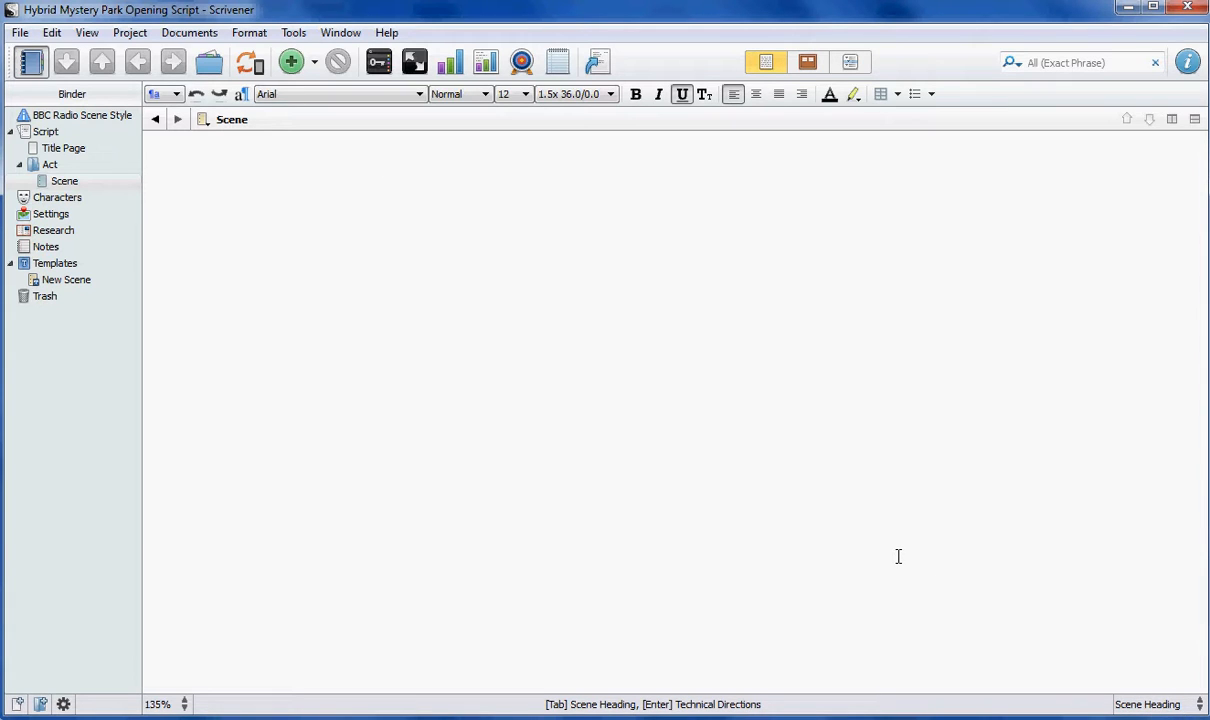
pyautogui.write('INT')
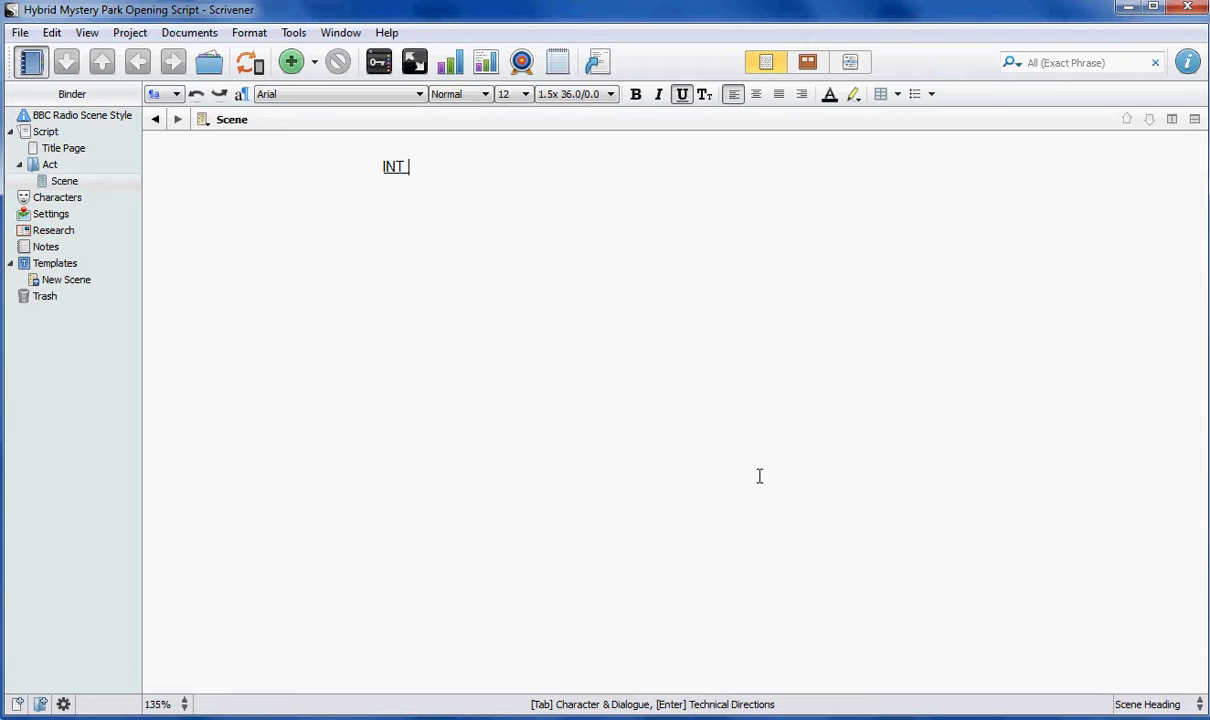
# Create a Scriptwriting project from the Screenplay template named "Hybrid Mystery Park Script" and enlarge its window to fill the screen.
pyautogui.click(19, 33)
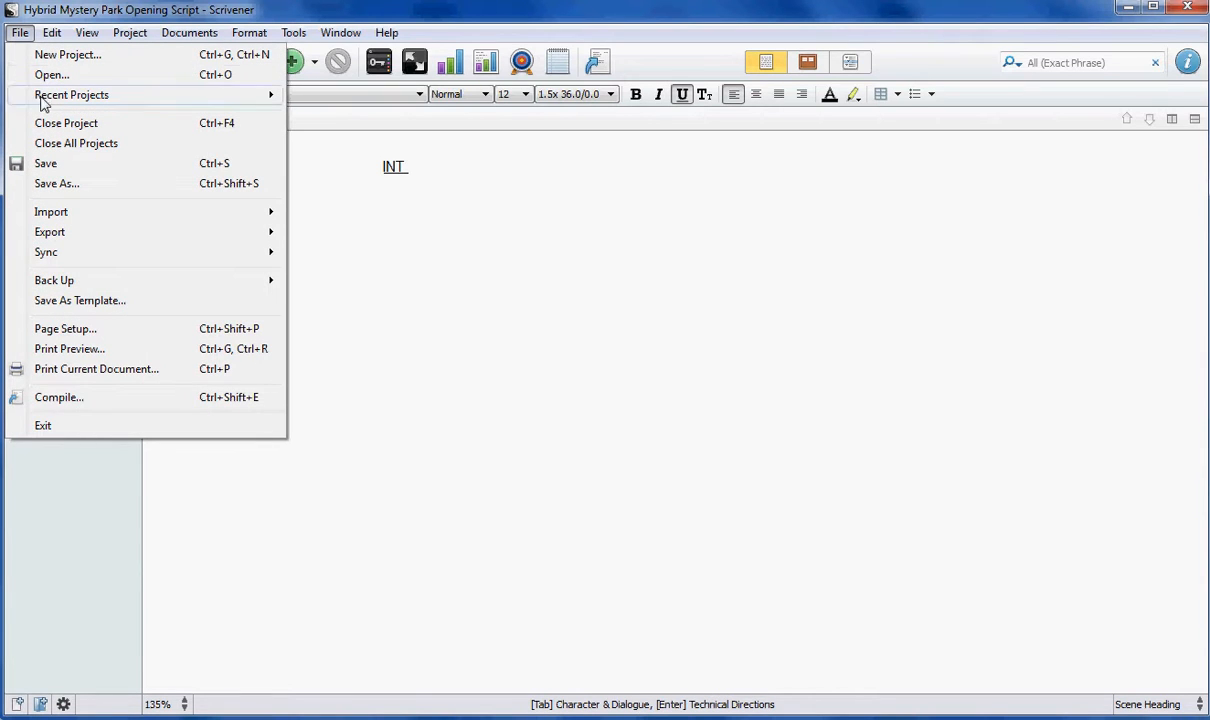
pyautogui.click(68, 56)
pyautogui.click(357, 436)
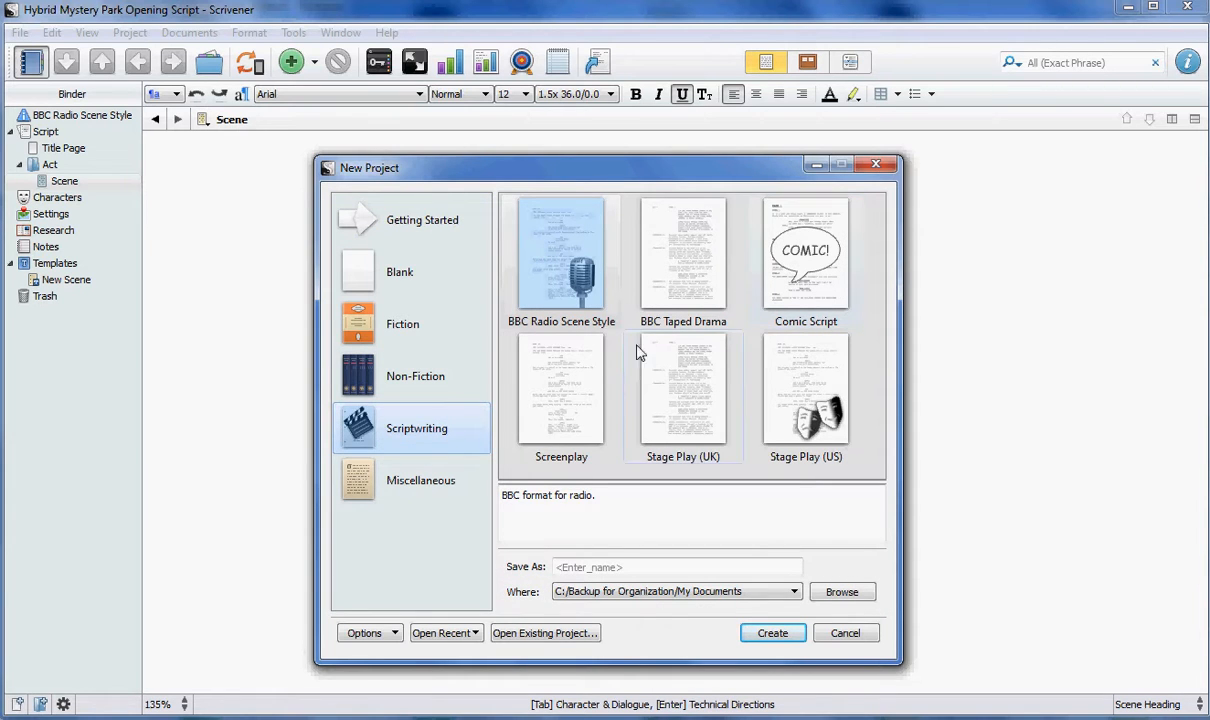
pyautogui.click(574, 407)
pyautogui.click(600, 567)
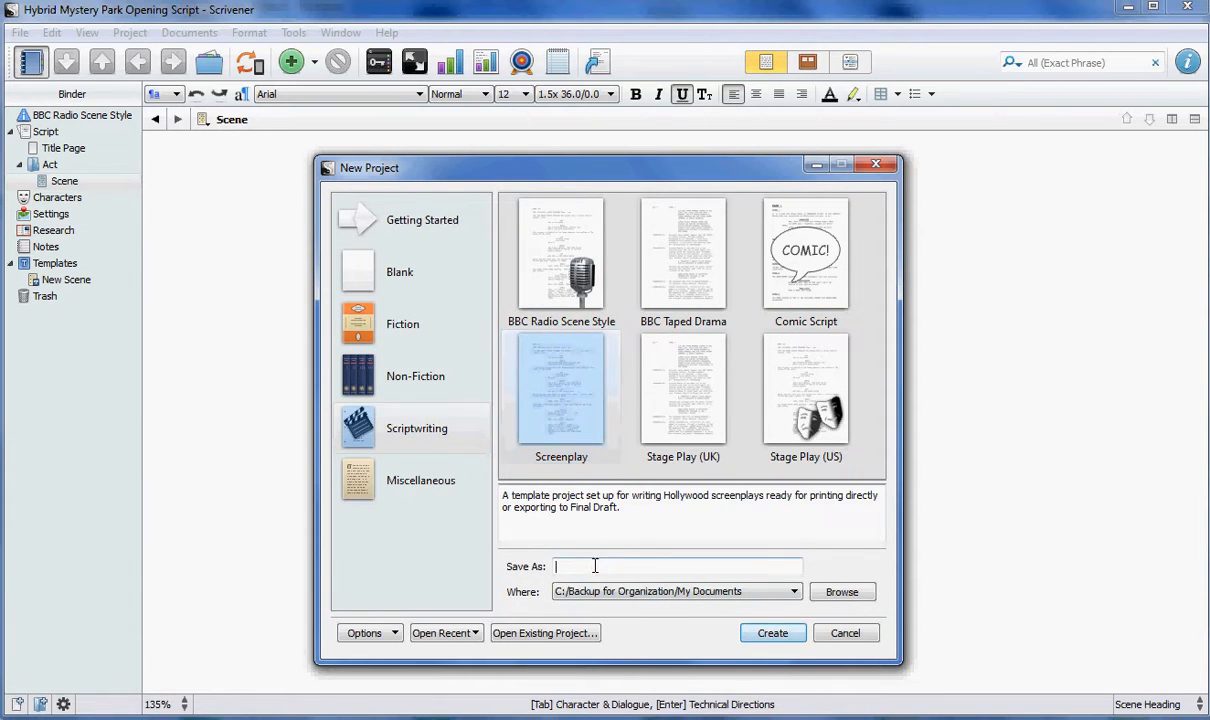
pyautogui.write('H')
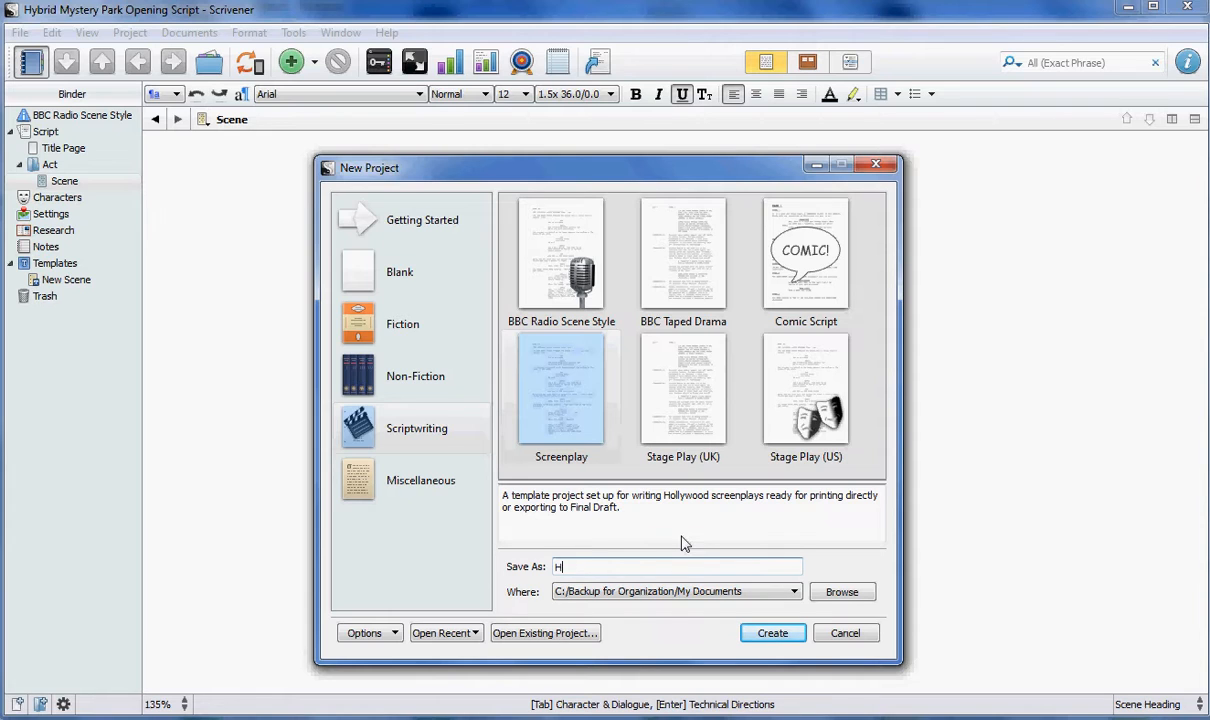
pyautogui.write('ybrid Mystery Park Script')
pyautogui.click(766, 633)
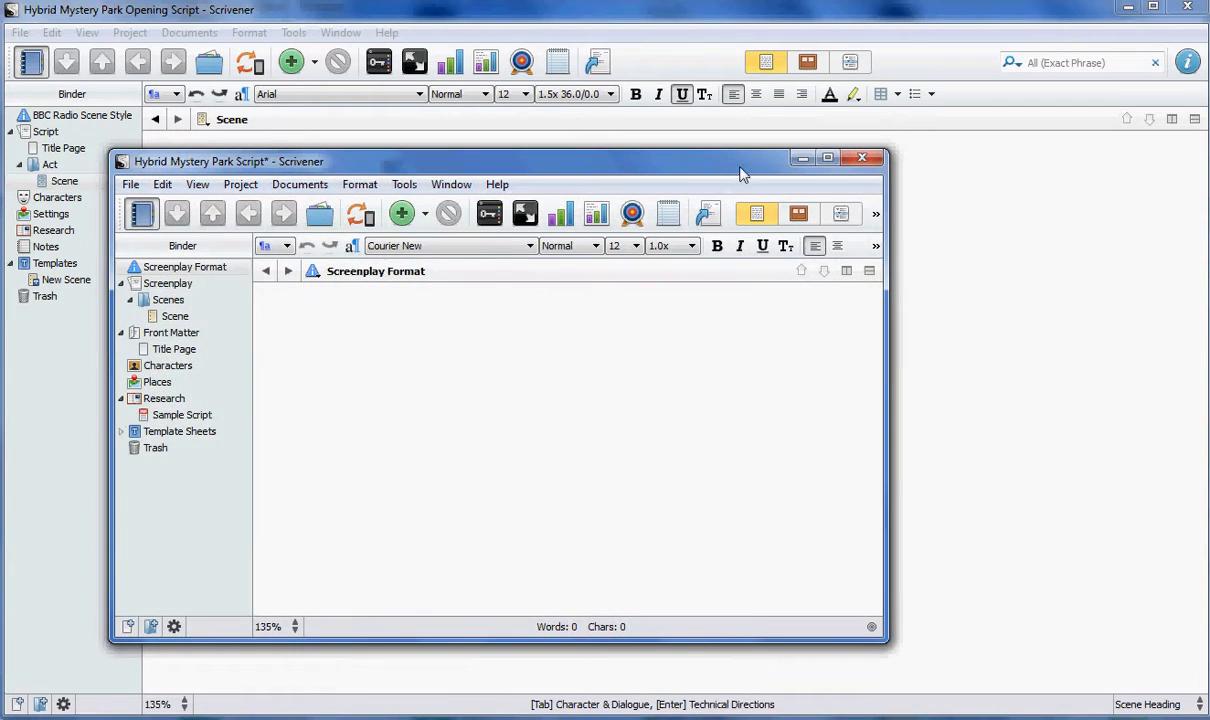
pyautogui.moveTo(675, 164); pyautogui.dragTo(569, 14)
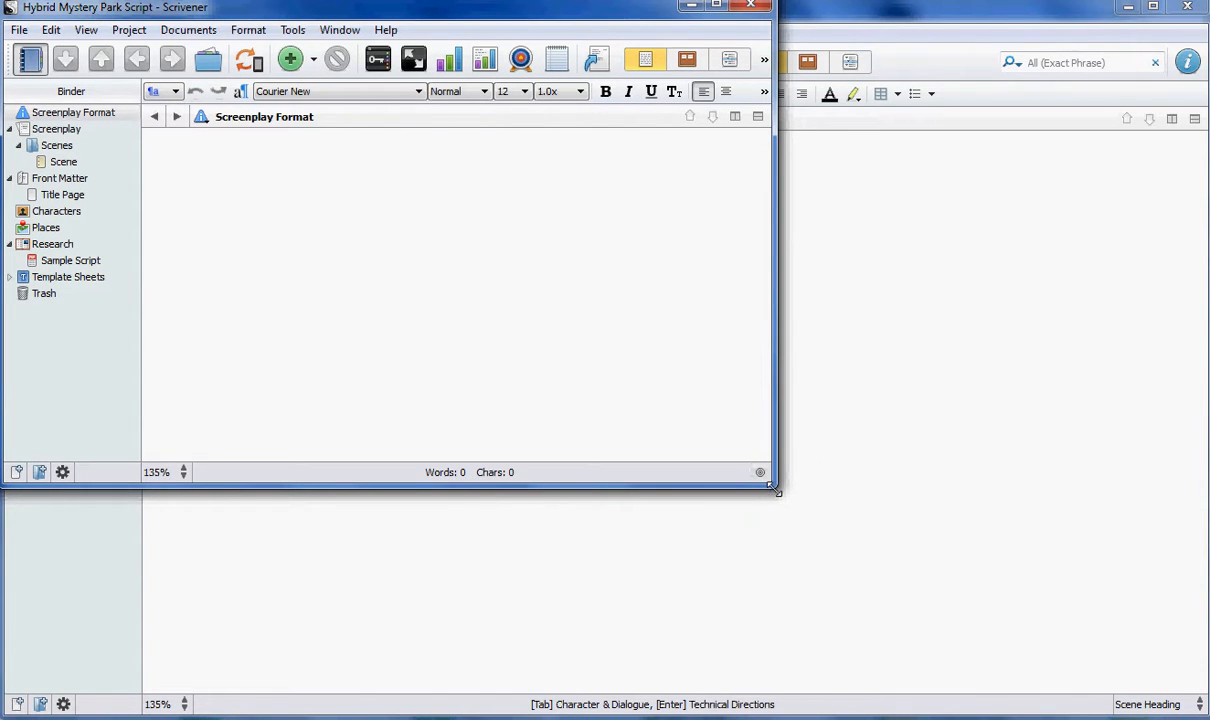
pyautogui.moveTo(770, 490); pyautogui.dragTo(1208, 716)
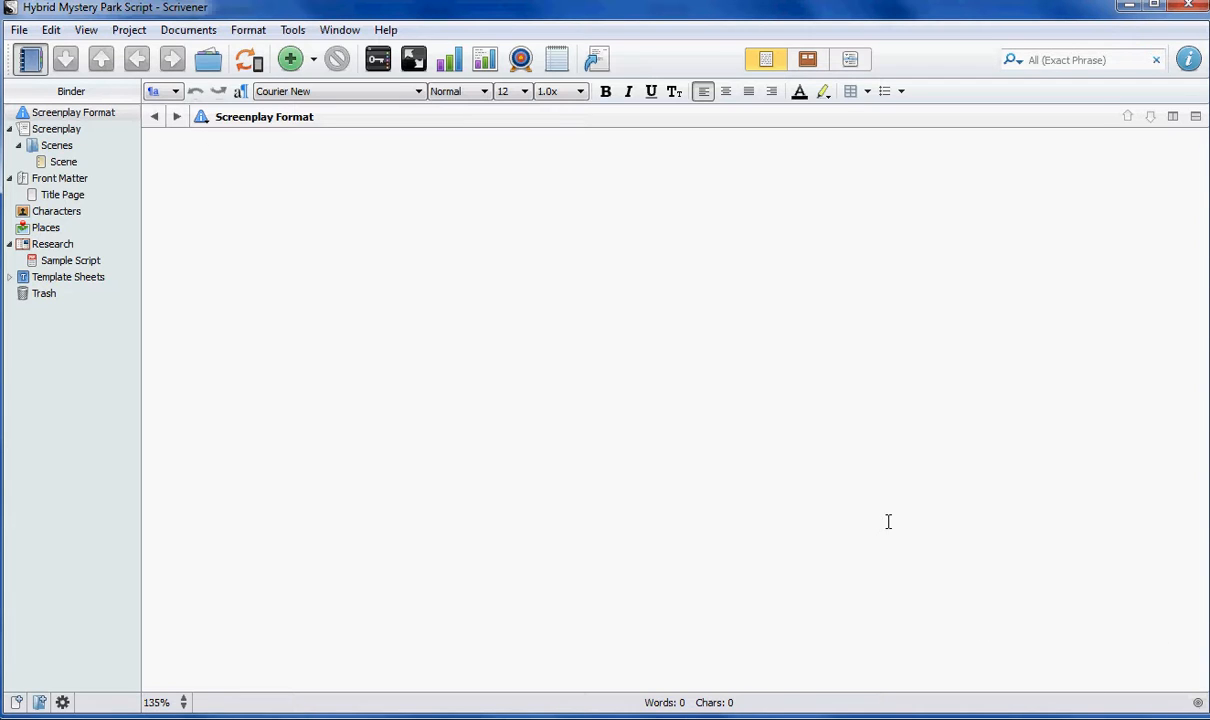
pyautogui.write('Inrt')
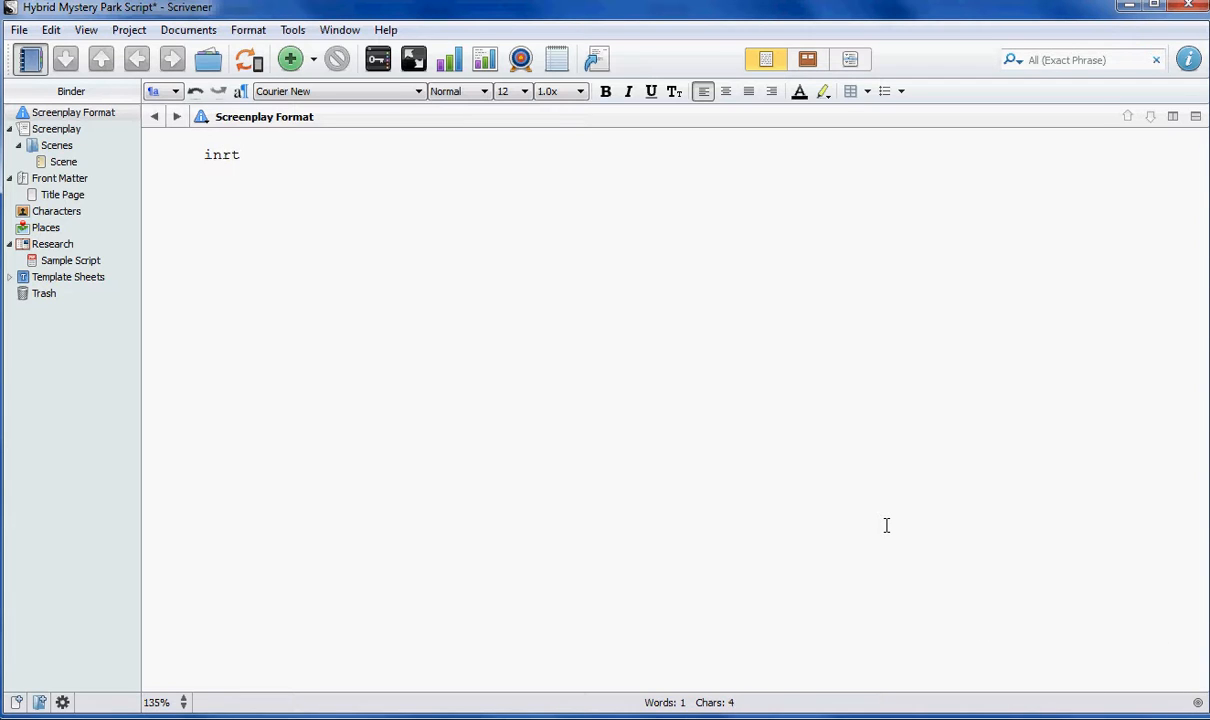
pyautogui.press('BackSpace')
pyautogui.press('BackSpace')
pyautogui.write('t.')
pyautogui.press('BackSpace')
pyautogui.press('BackSpace')
pyautogui.press('BackSpace')
pyautogui.press('BackSpace')
pyautogui.press('BackSpace')
pyautogui.write('INT.')
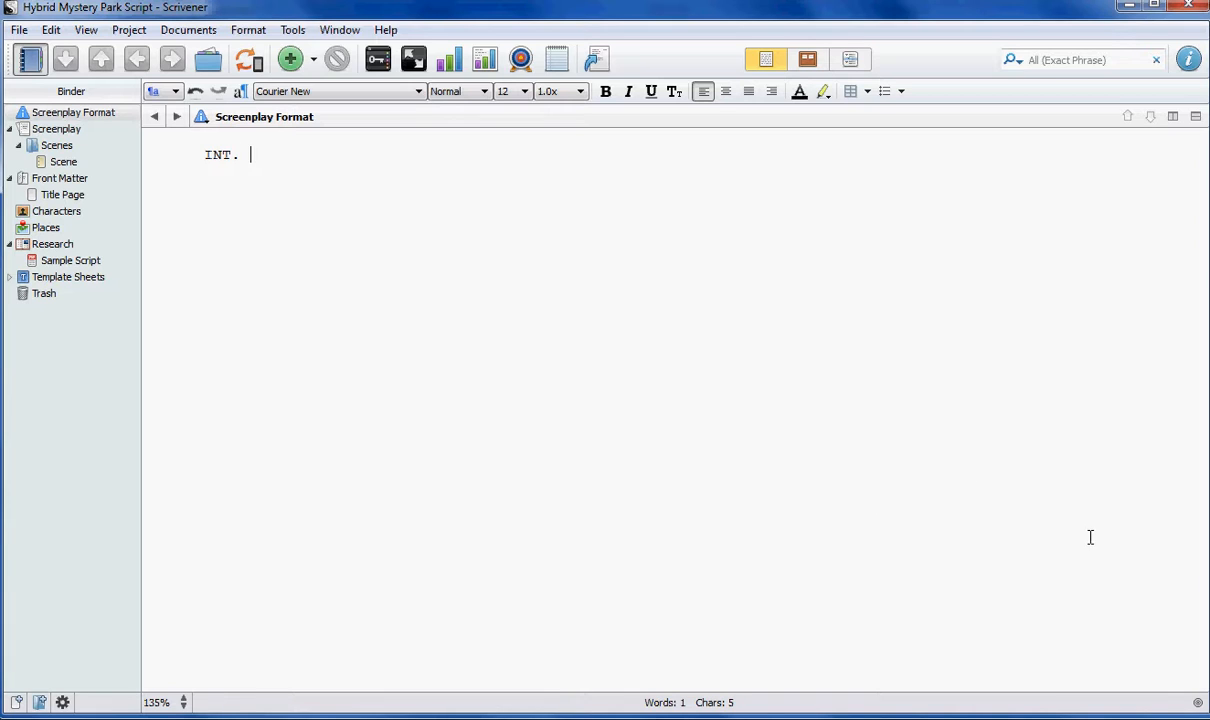
pyautogui.click(1197, 704)
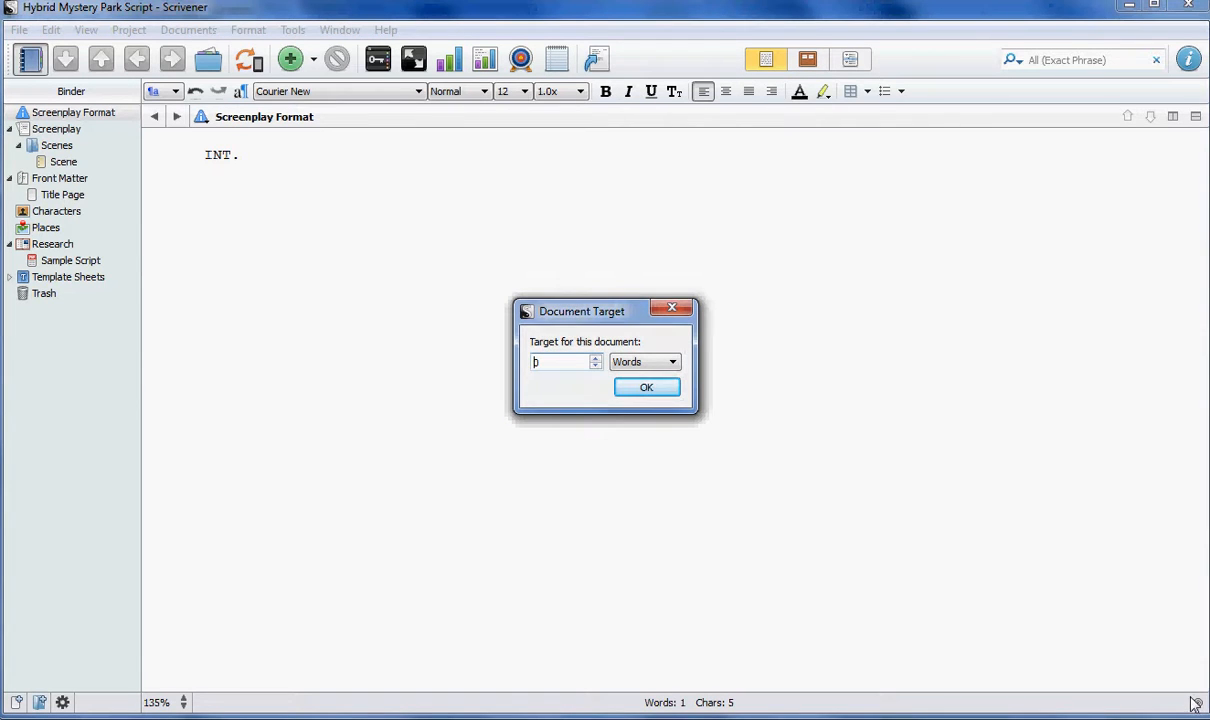
pyautogui.click(676, 309)
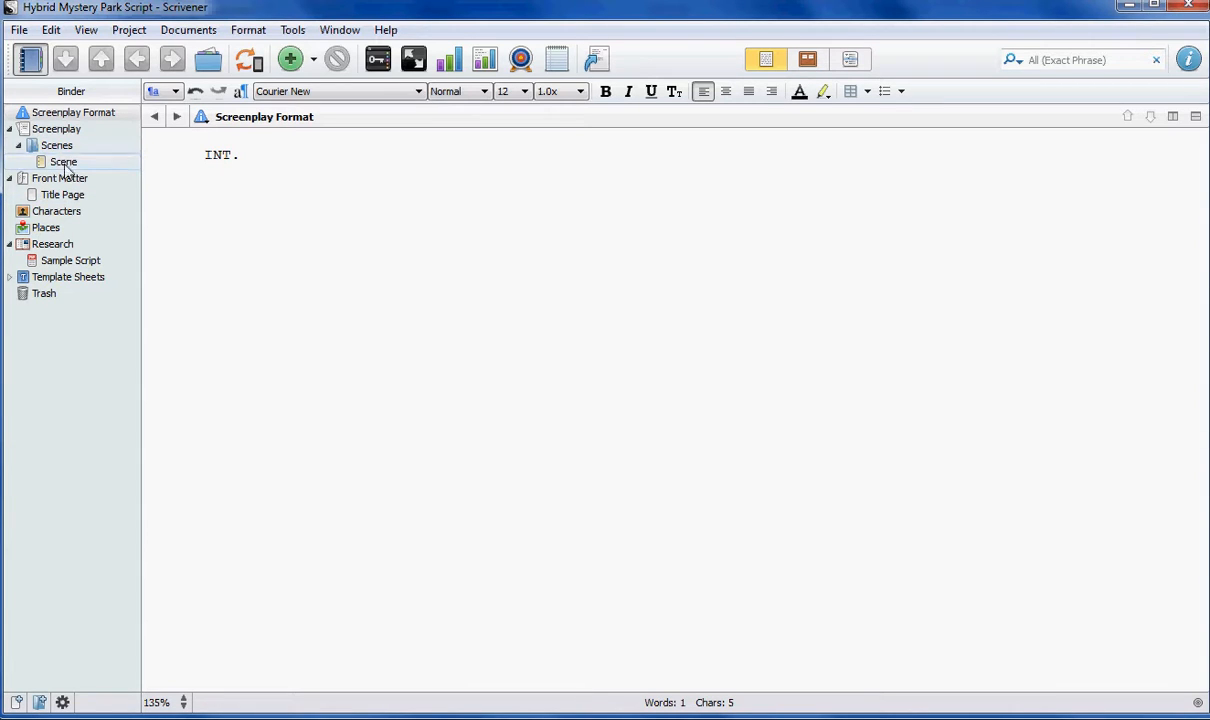
pyautogui.press('BackSpace')
pyautogui.press('BackSpace')
pyautogui.press('BackSpace')
pyautogui.press('BackSpace')
pyautogui.press('BackSpace')
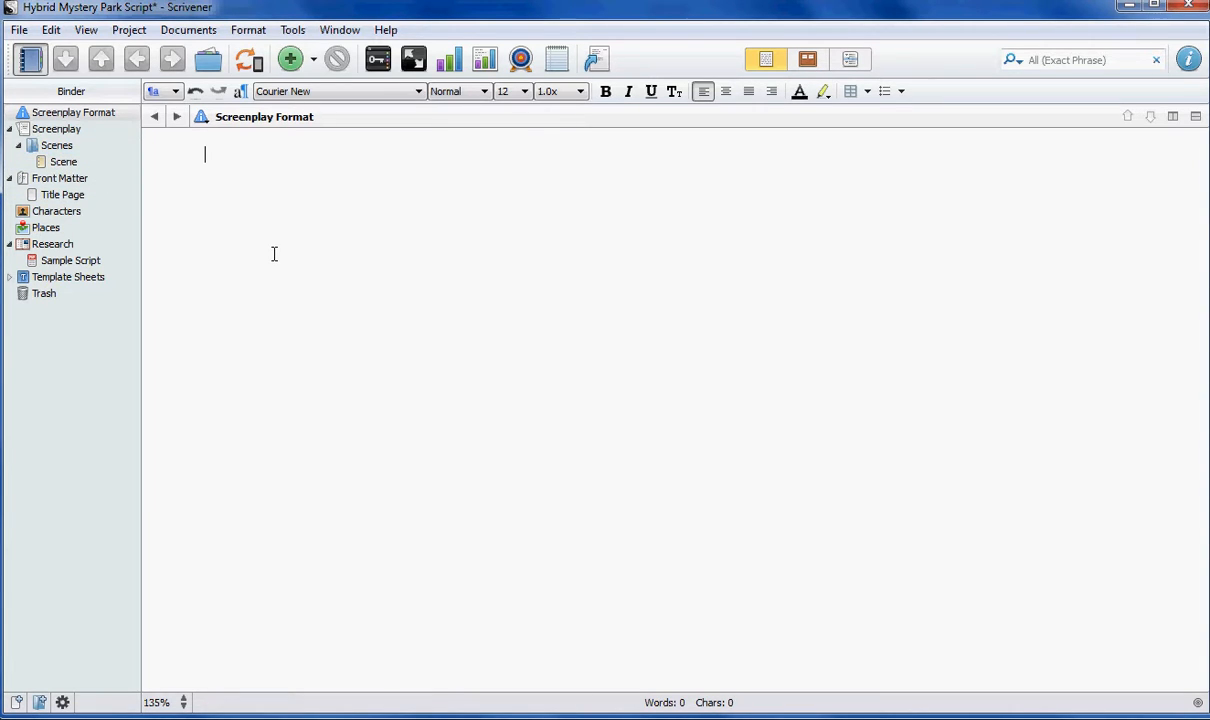
# Open the scene inside the Scenes folder and rename it "Chet at the Park".
pyautogui.doubleClick(63, 161)
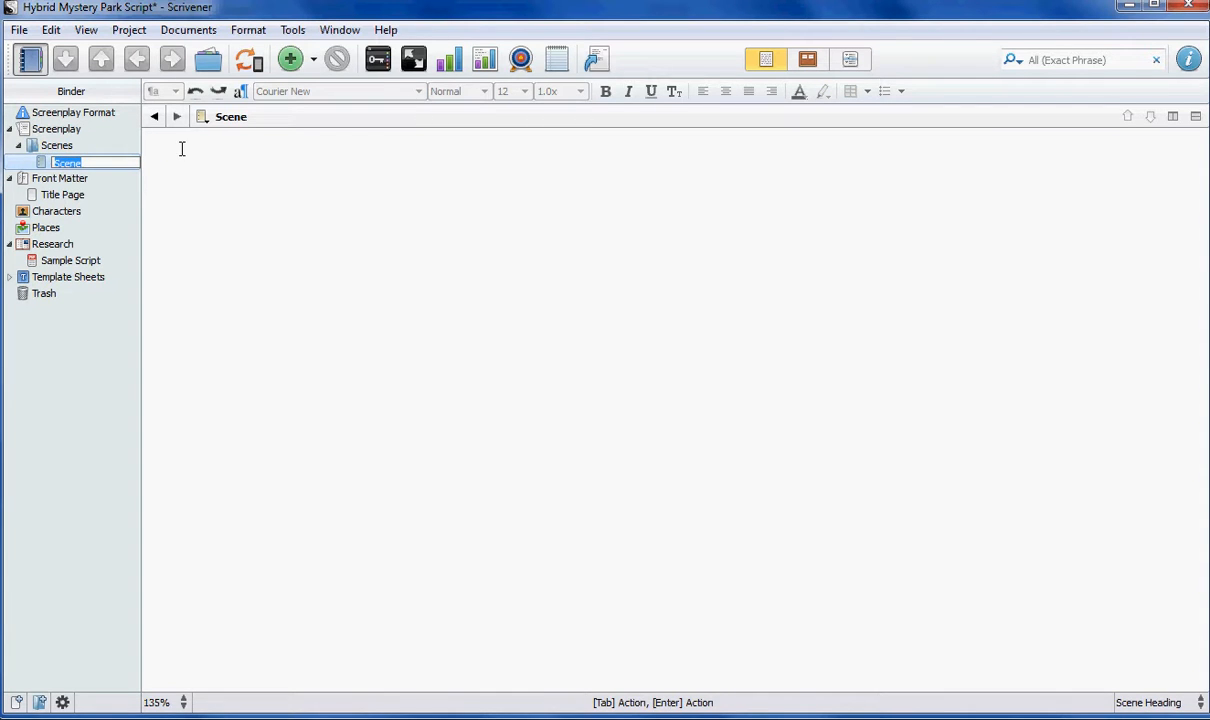
pyautogui.click(70, 146)
pyautogui.doubleClick(73, 163)
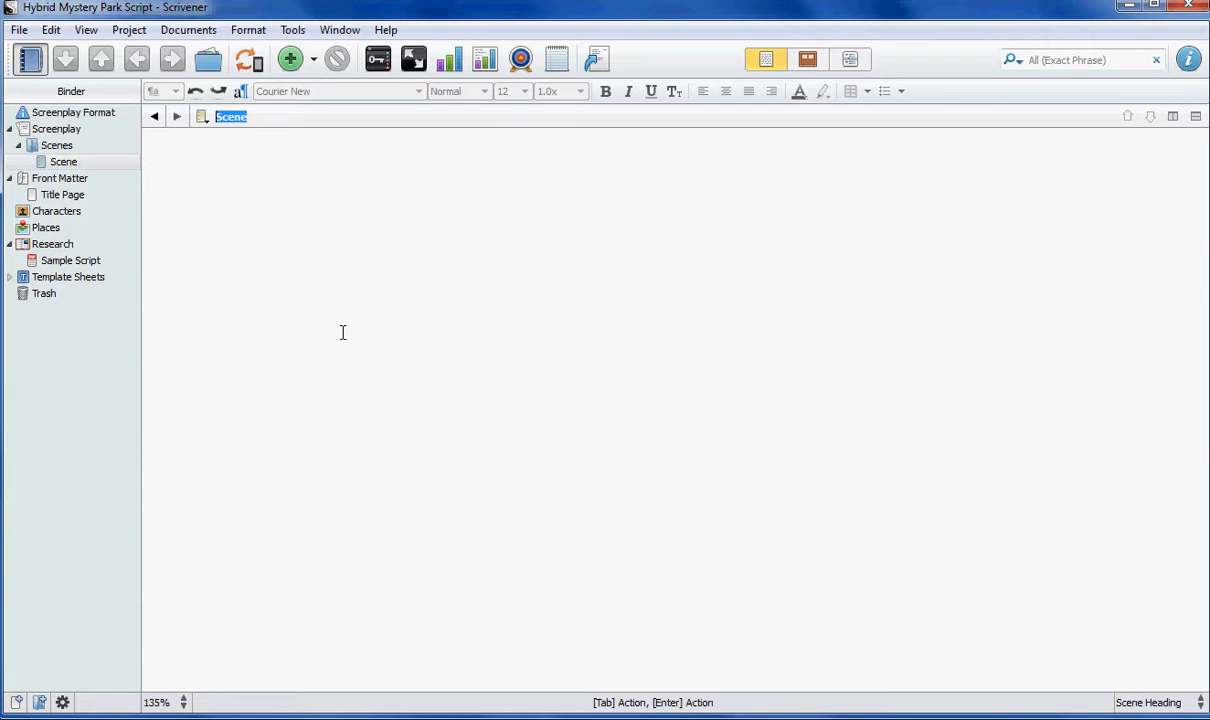
pyautogui.write('Chet at the Park')
pyautogui.press('Return')
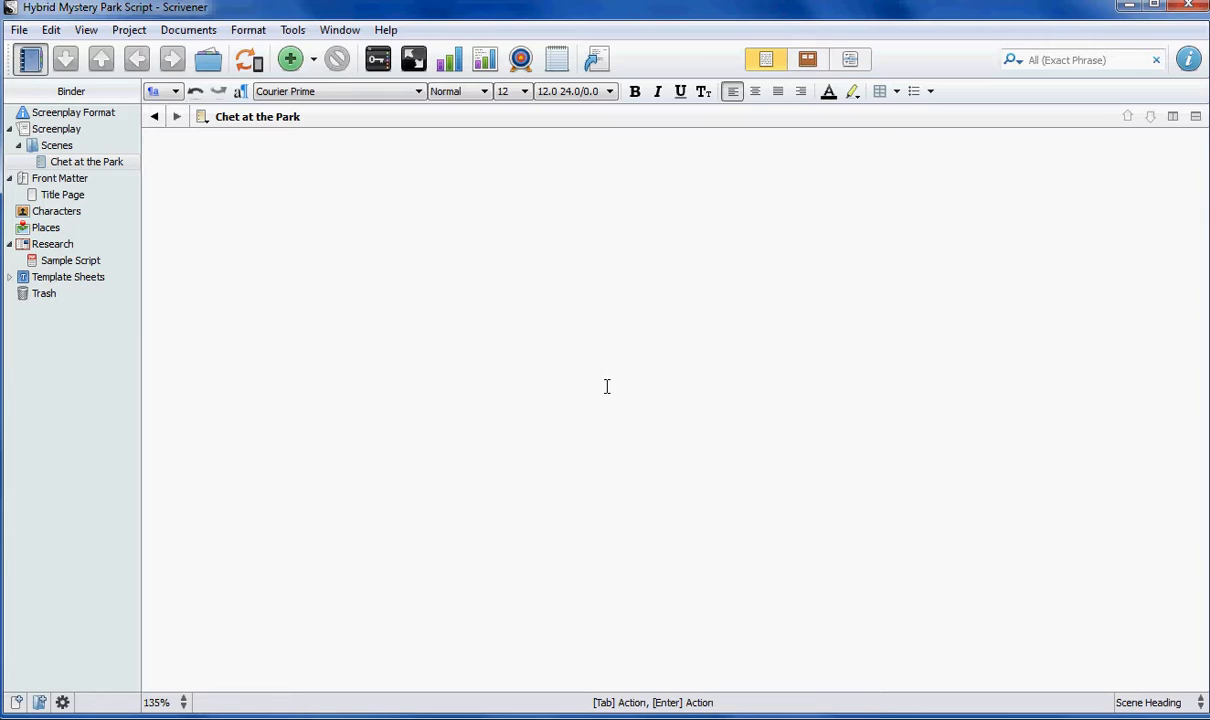
pyautogui.write('INT')
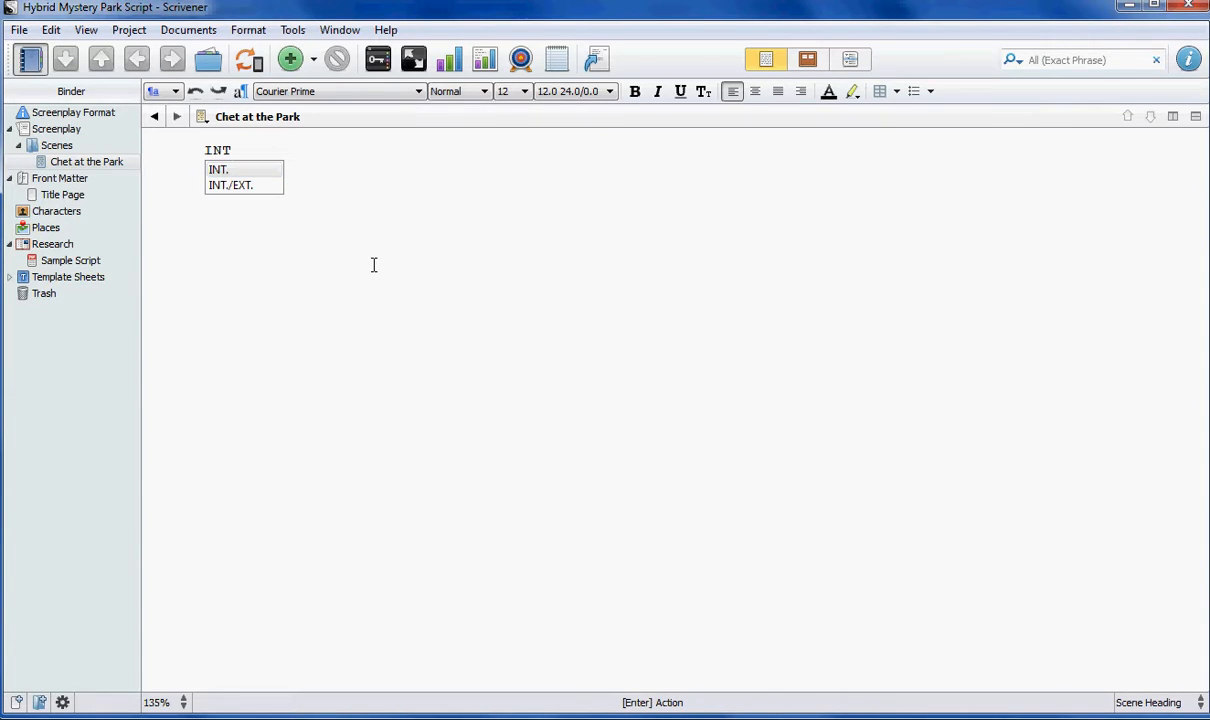
pyautogui.press('Return')
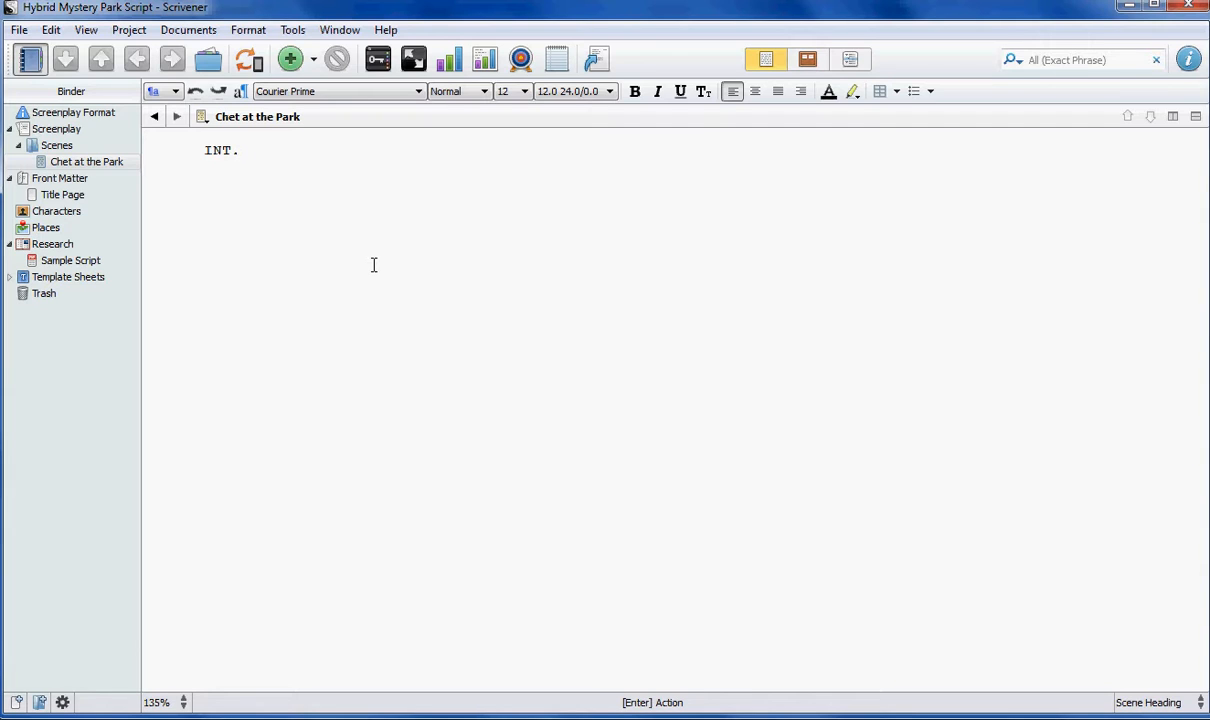
pyautogui.press('BackSpace')
pyautogui.press('BackSpace')
pyautogui.press('BackSpace')
pyautogui.press('BackSpace')
# Enter the scene heading "EXT. HYBRID MYSTERY PARK - DAY" and begin an Action paragraph below it.
pyautogui.write('EX')
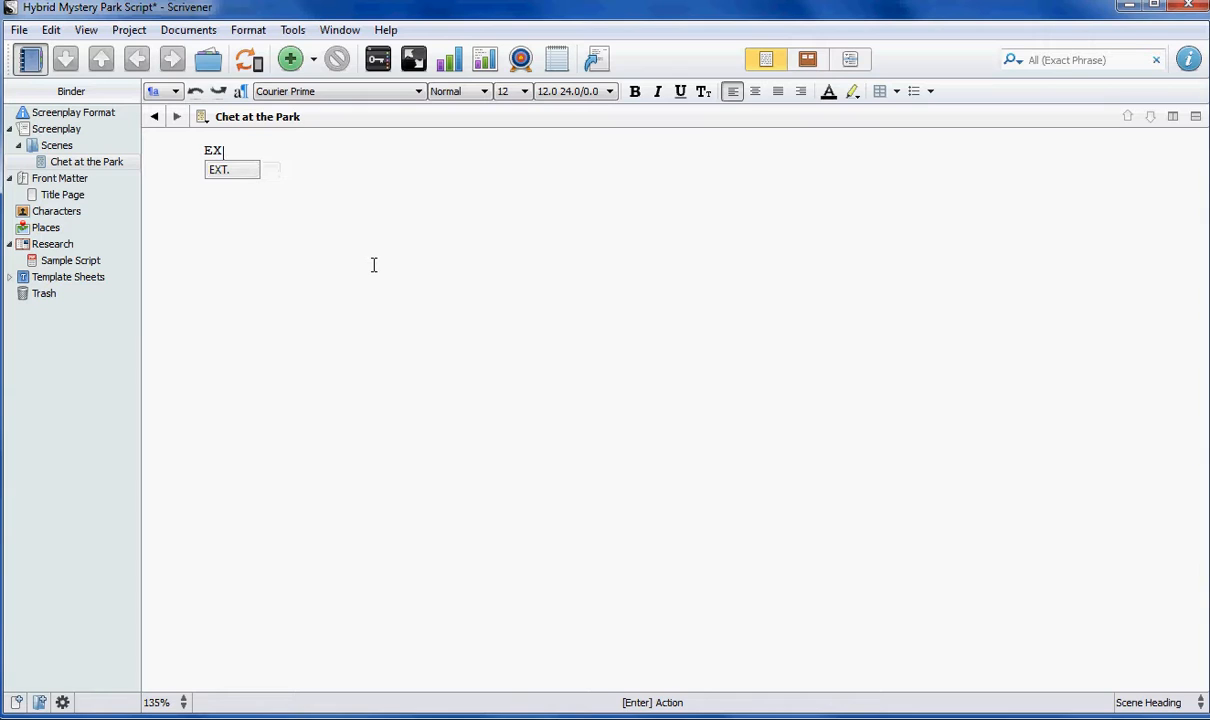
pyautogui.write('T.')
pyautogui.press('Return')
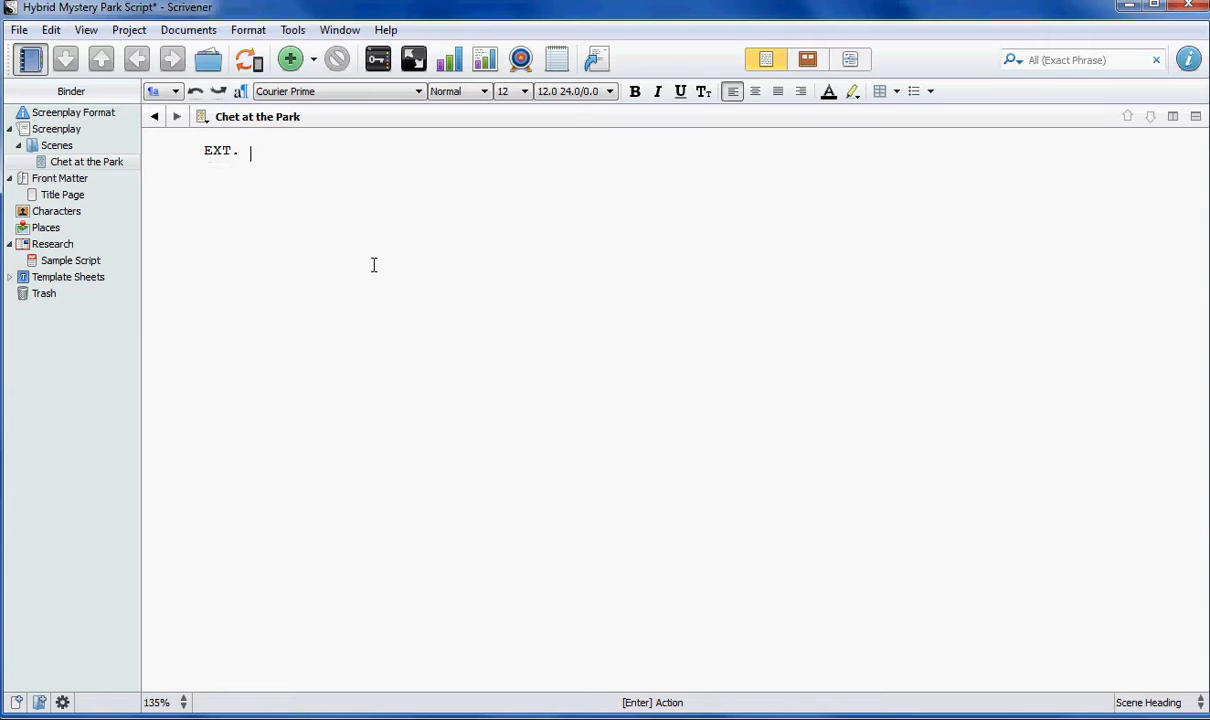
pyautogui.write('HYBRID MYSTE')
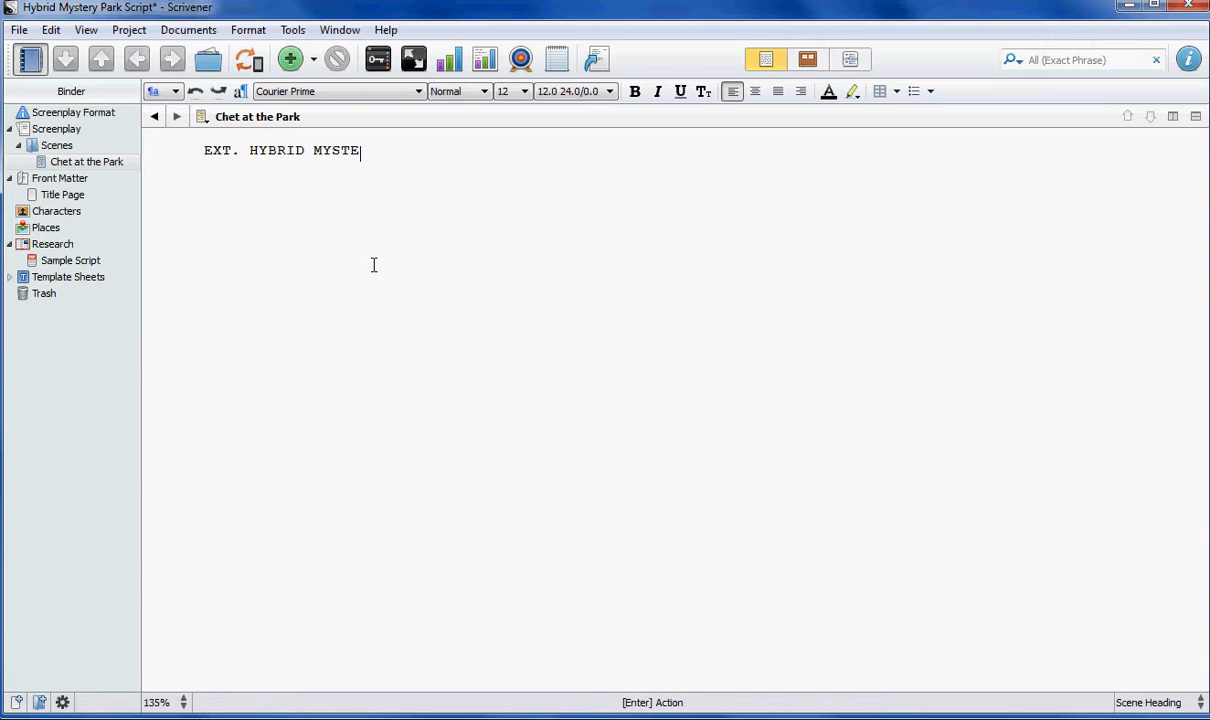
pyautogui.write('RY PARK - DAY')
pyautogui.press('Return')
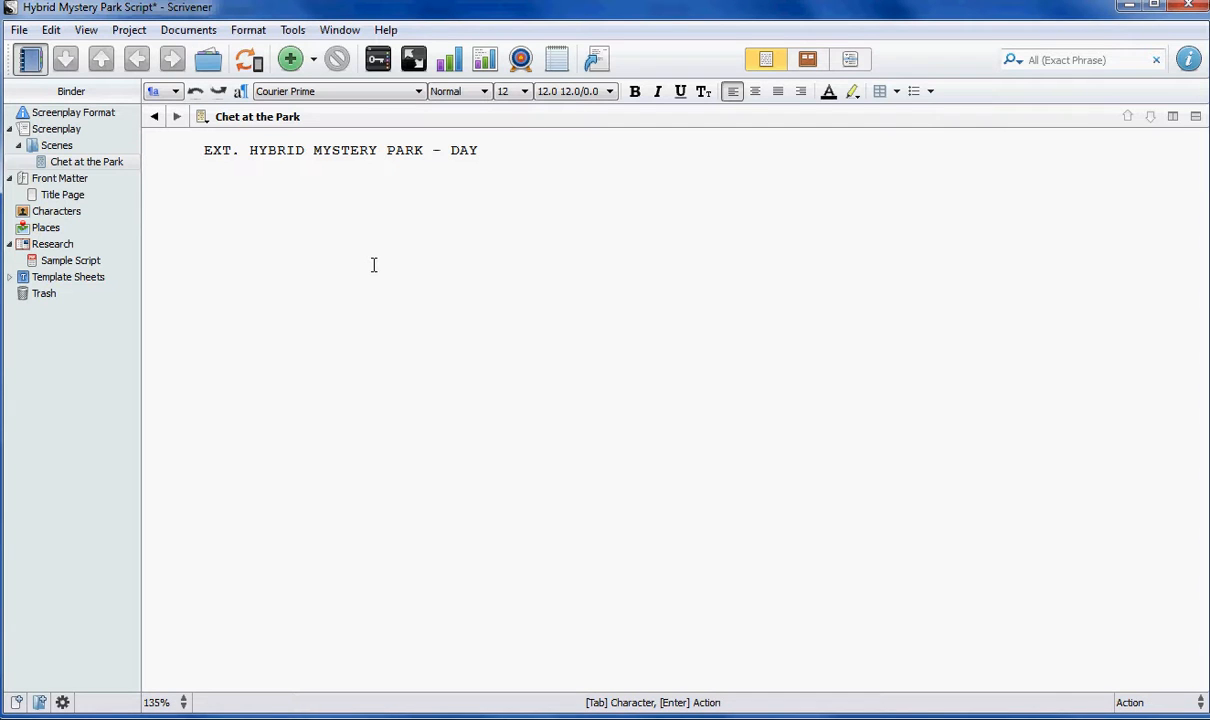
pyautogui.write('Chet')
pyautogui.press('BackSpace')
pyautogui.press('BackSpace')
pyautogui.press('BackSpace')
pyautogui.press('BackSpace')
pyautogui.press('Tab')
# Write the action paragraph "CHET ARMSTRONG, now deposed as the Lemonade King of Hybrid City, travels aimlessly through the land.".
pyautogui.write('Chet')
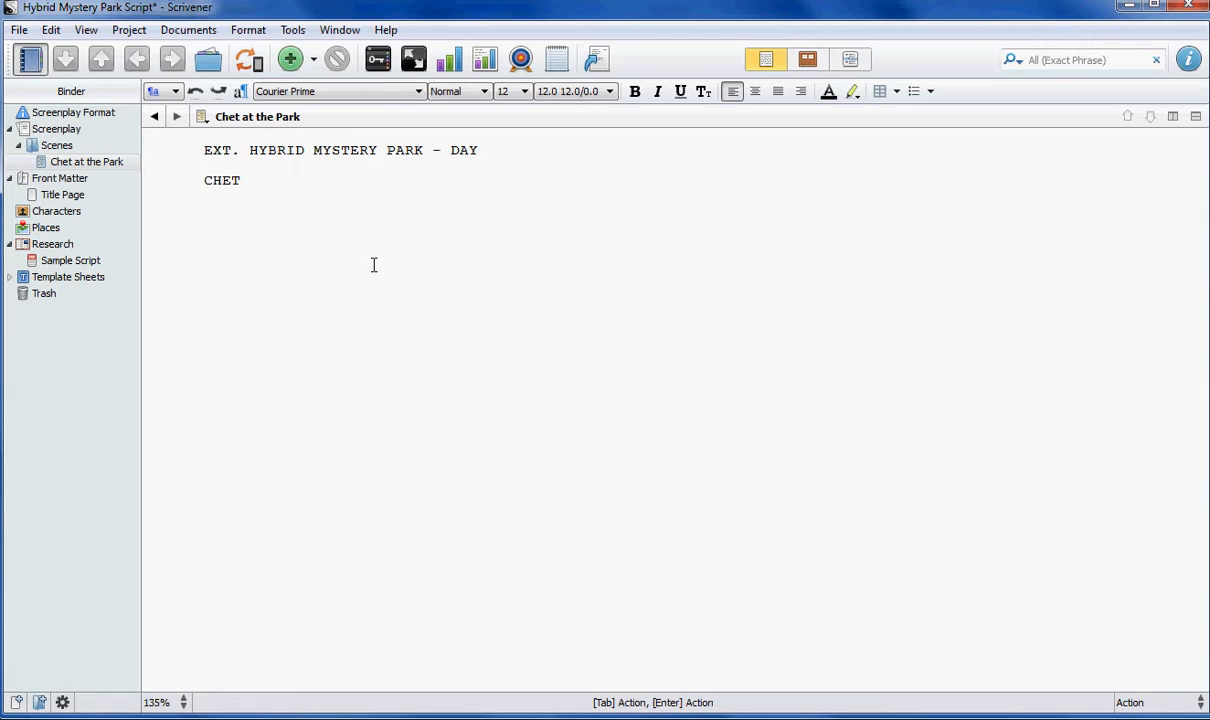
pyautogui.write(' ArmstrONG, now ')
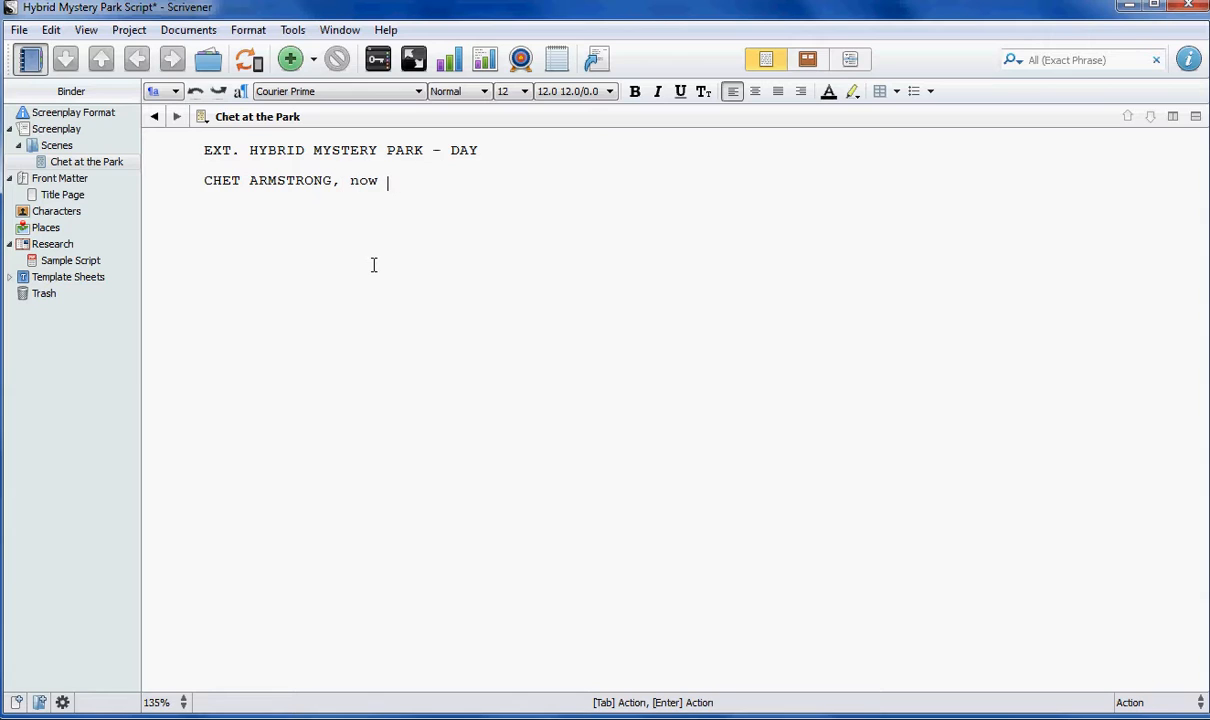
pyautogui.write('deposed as the ')
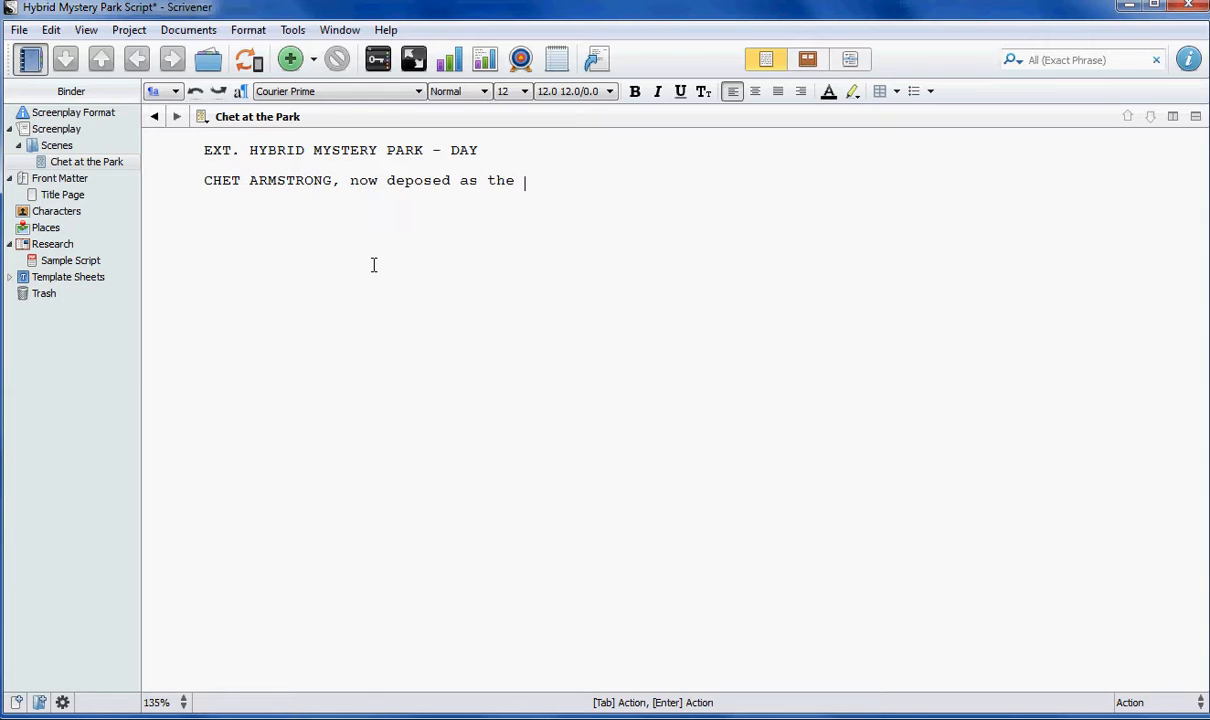
pyautogui.write('Lemonade King of')
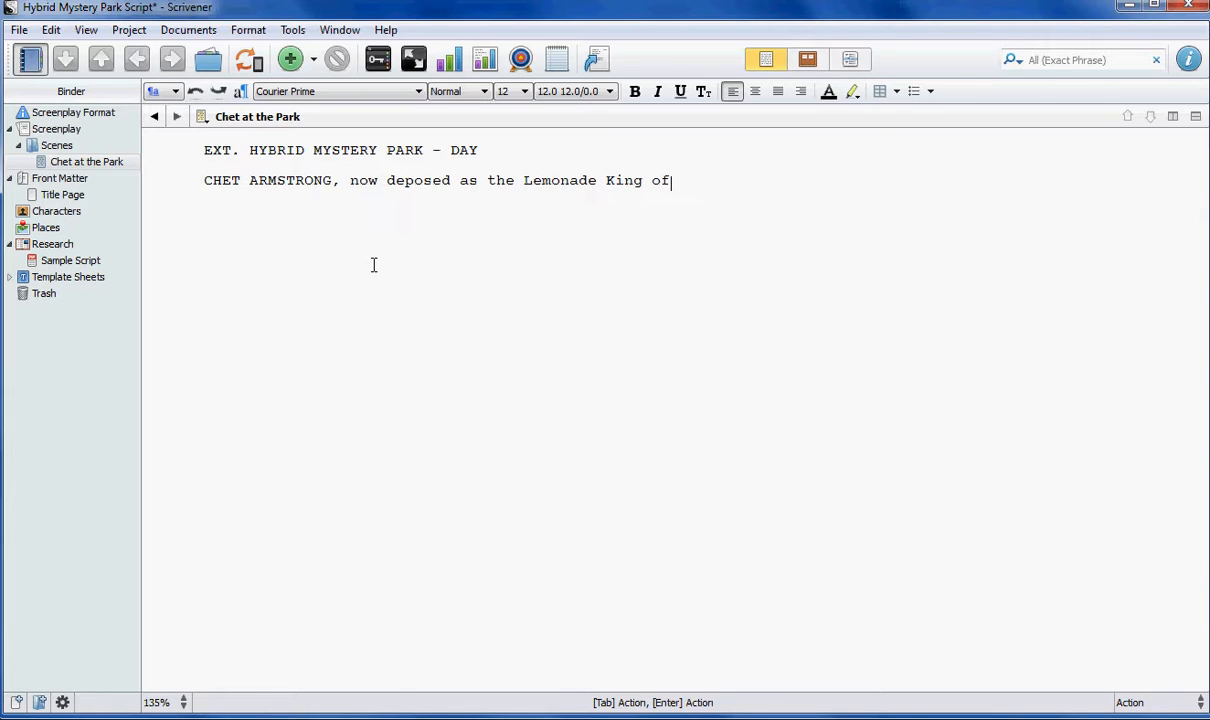
pyautogui.write(' Hybrid Cirt')
pyautogui.press('BackSpace')
pyautogui.press('BackSpace')
pyautogui.write('ty, travels ')
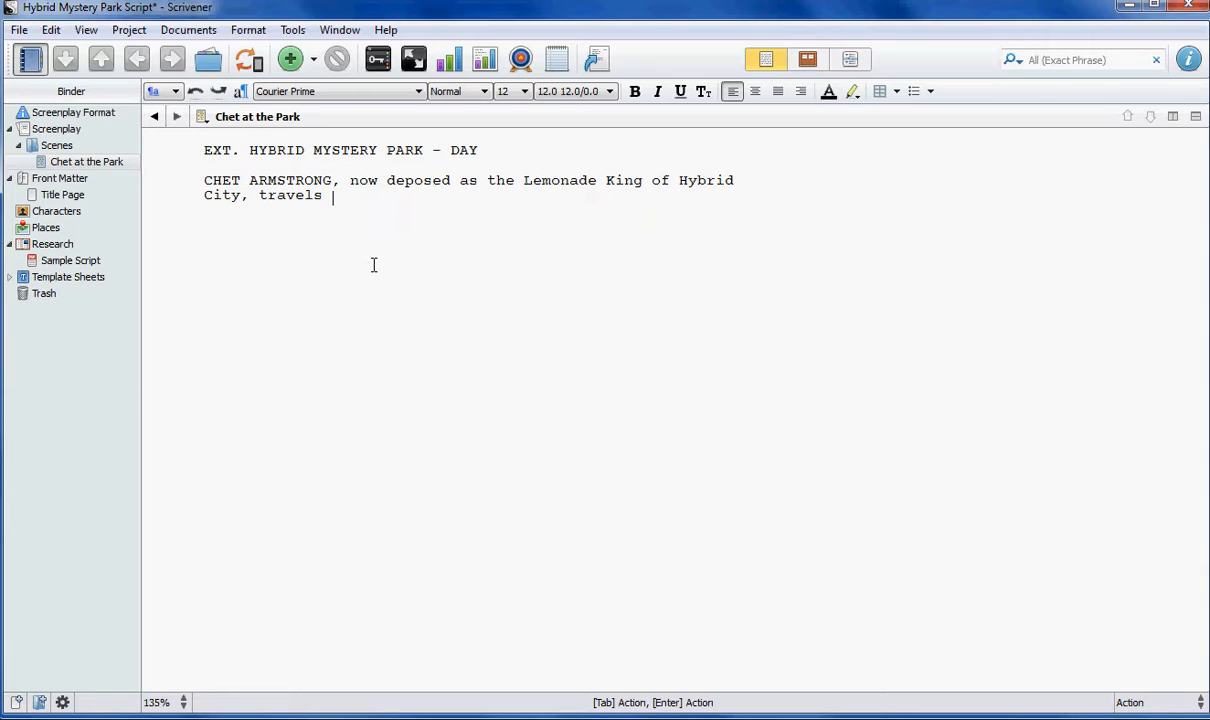
pyautogui.write('aimlessly through the land')
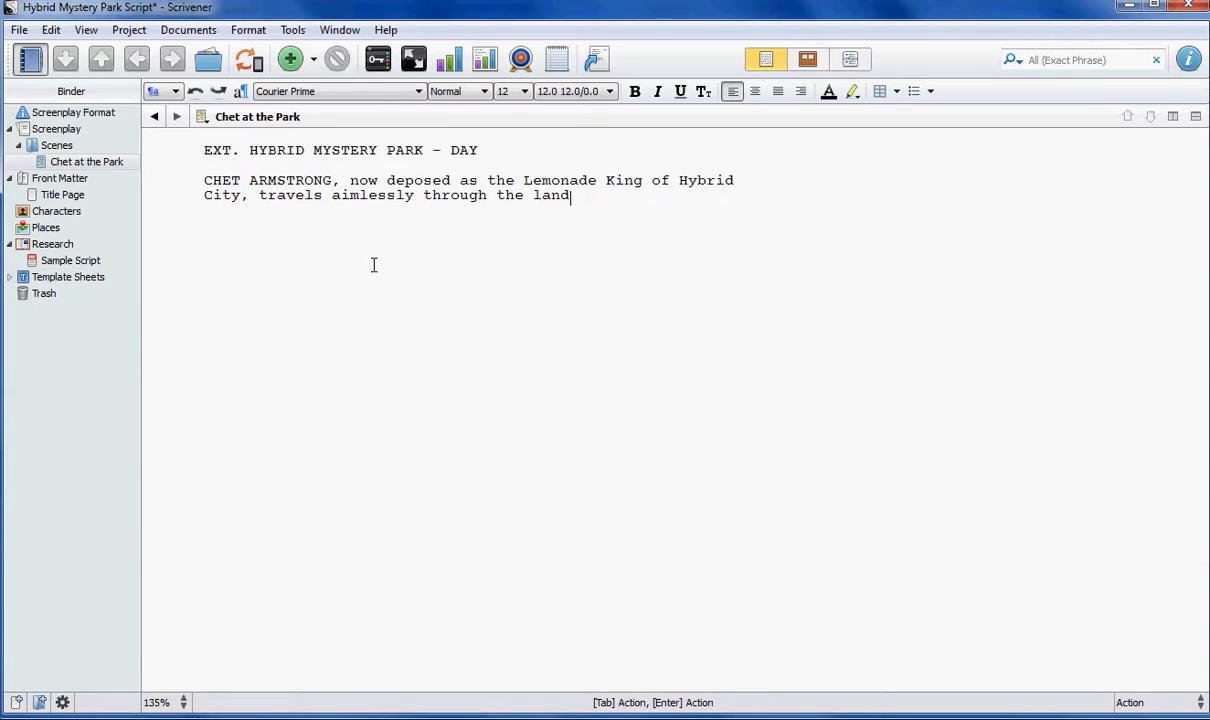
pyautogui.write('.')
pyautogui.press('Return')
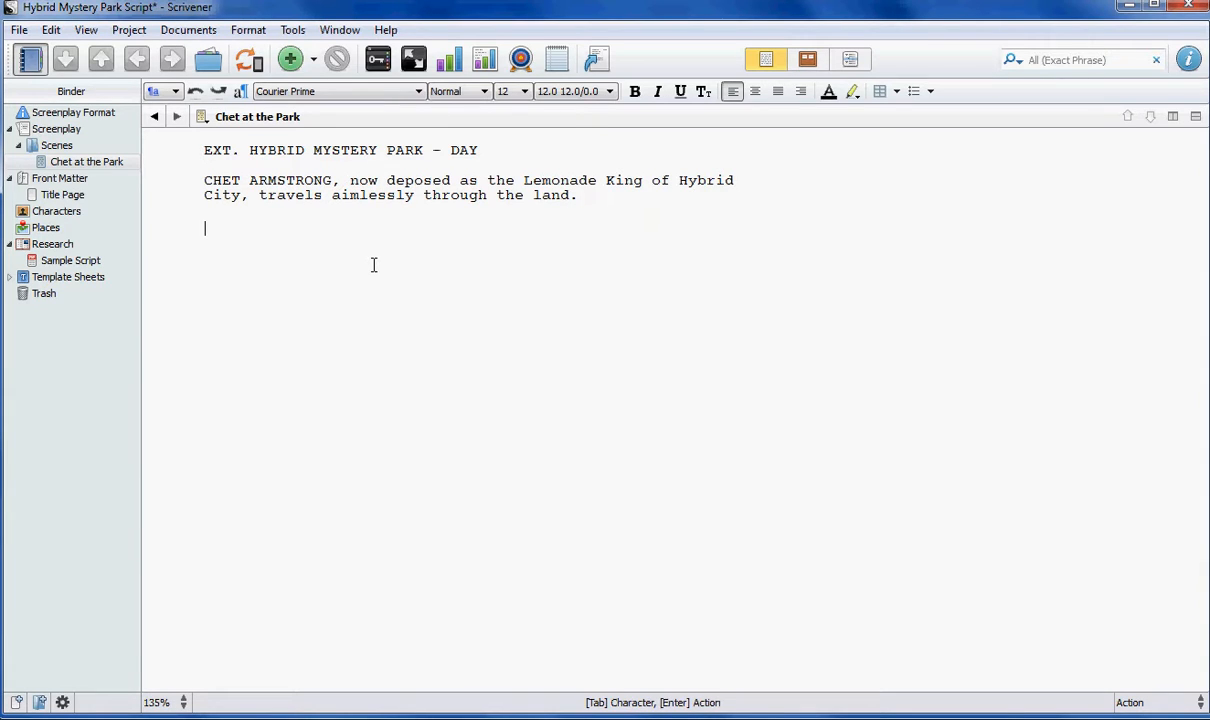
# Add the action line "TITLE CARD: Summer 1987" below the opening action paragraph.
pyautogui.write('TITL')
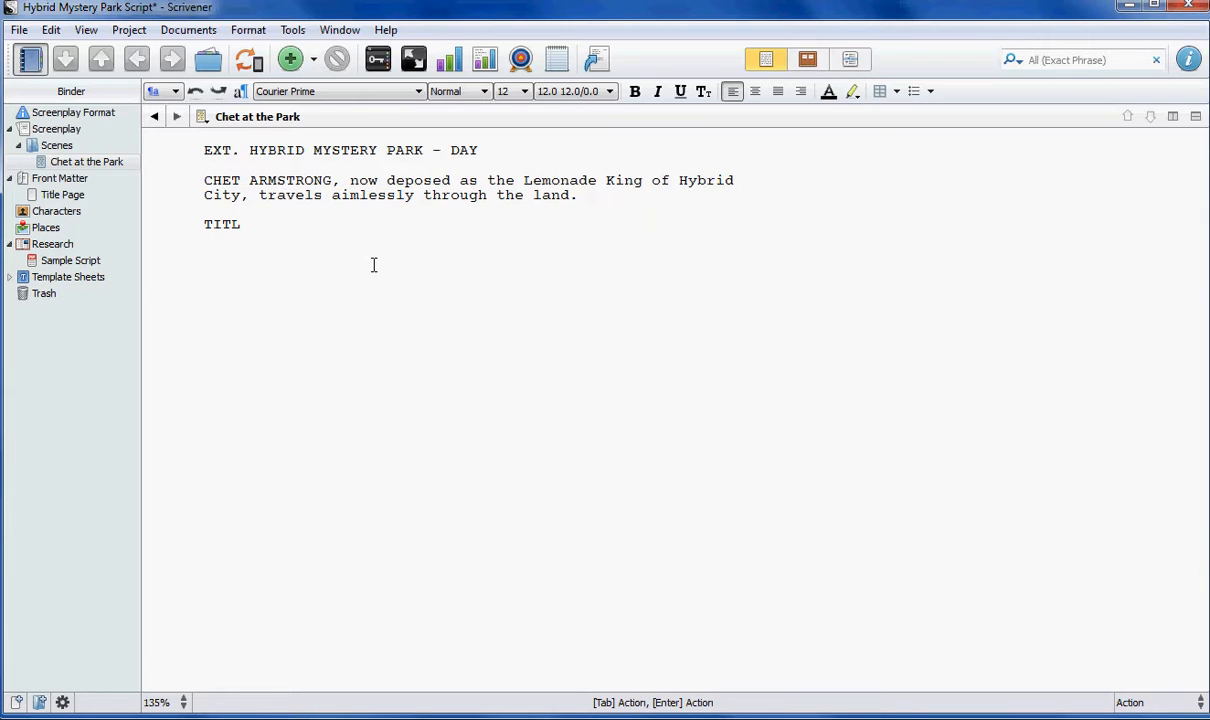
pyautogui.write('E CARD: 1987')
pyautogui.press('Left')
pyautogui.press('Left')
pyautogui.press('Left')
pyautogui.press('Left')
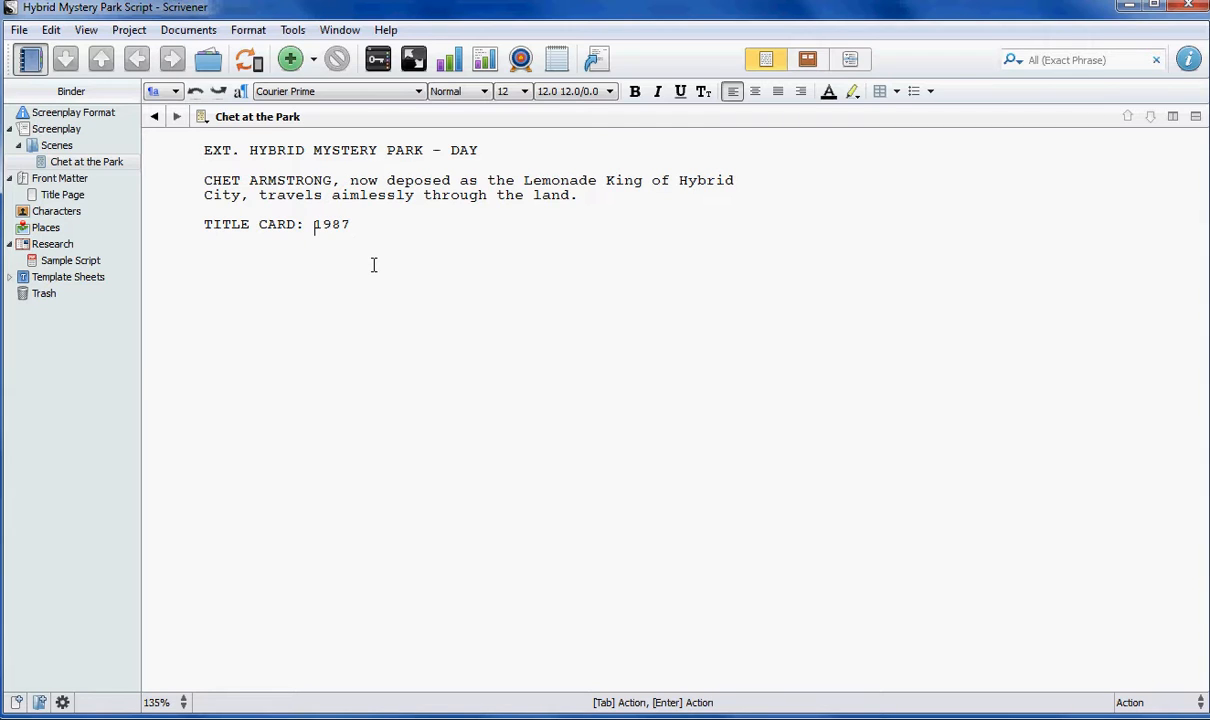
pyautogui.write('Summer')
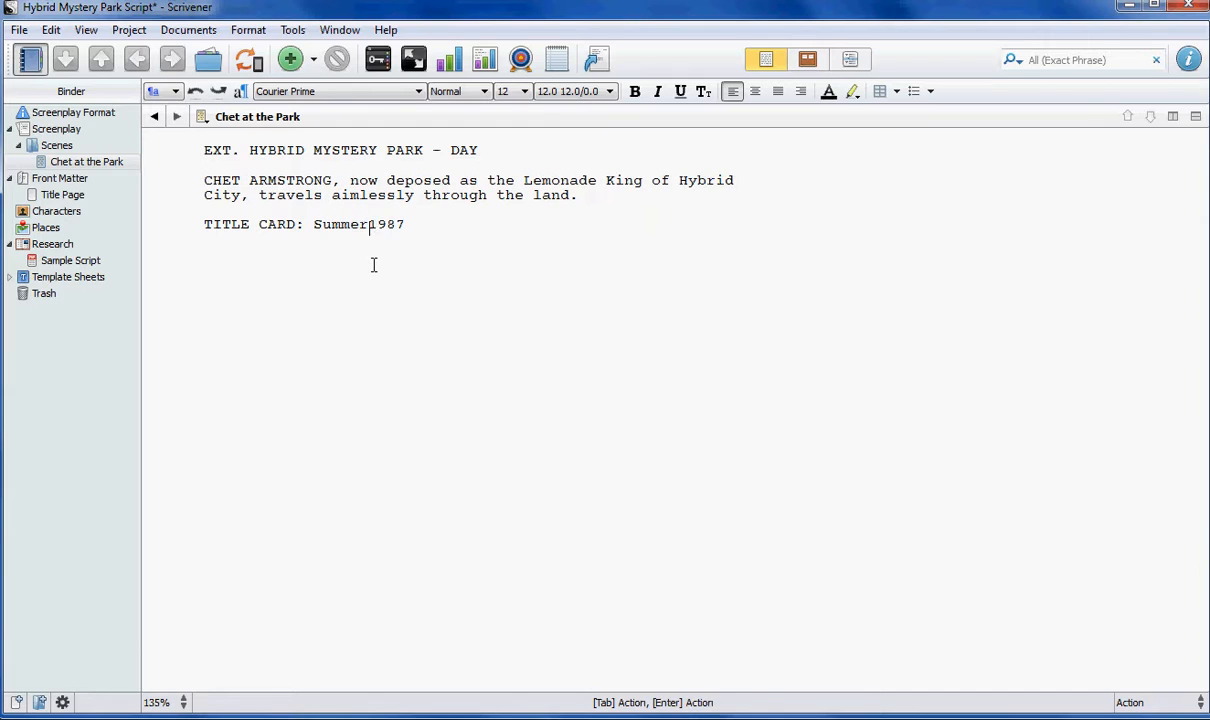
pyautogui.press('Return')
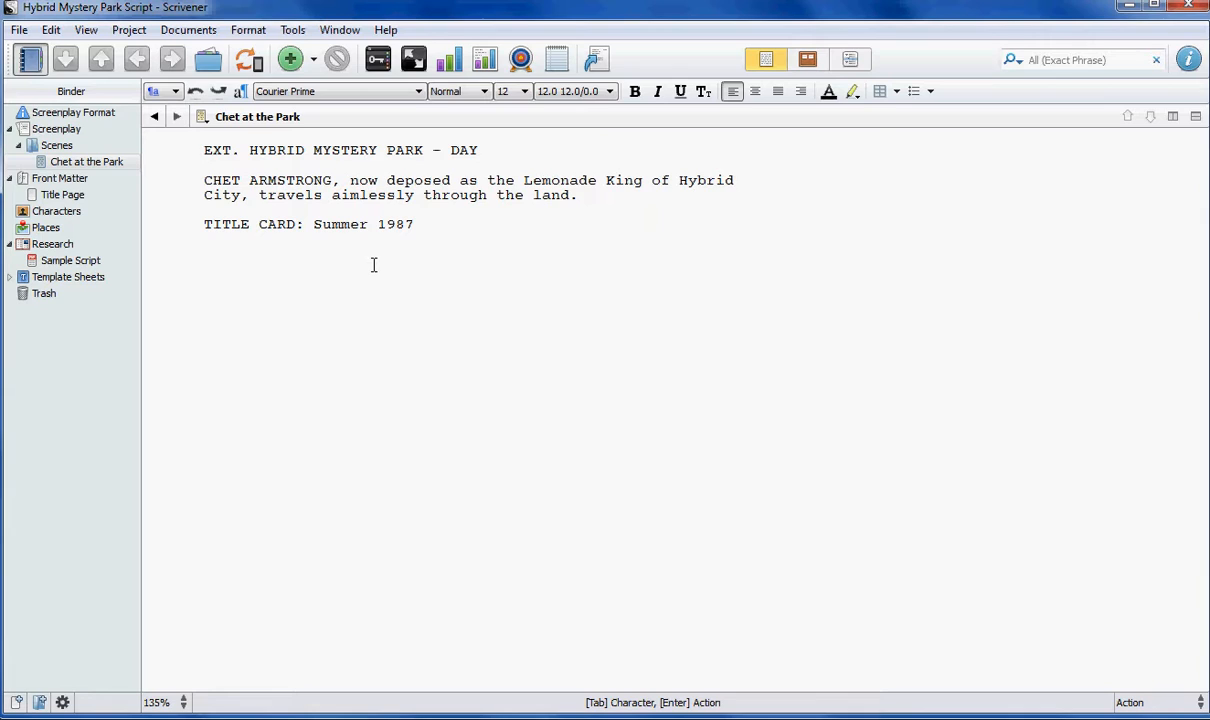
# Add the action line "FADE IN:" below the title card and return the cursor to the scene heading.
pyautogui.write('FADE I')
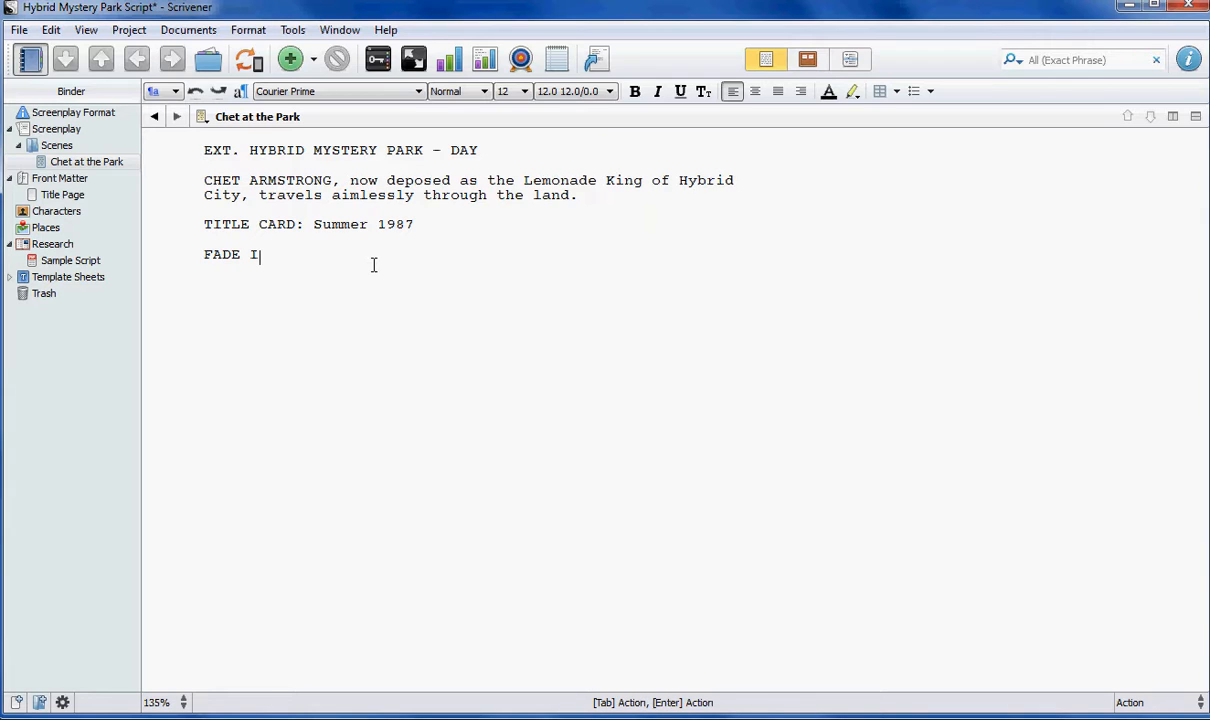
pyautogui.write('N:')
pyautogui.press('Return')
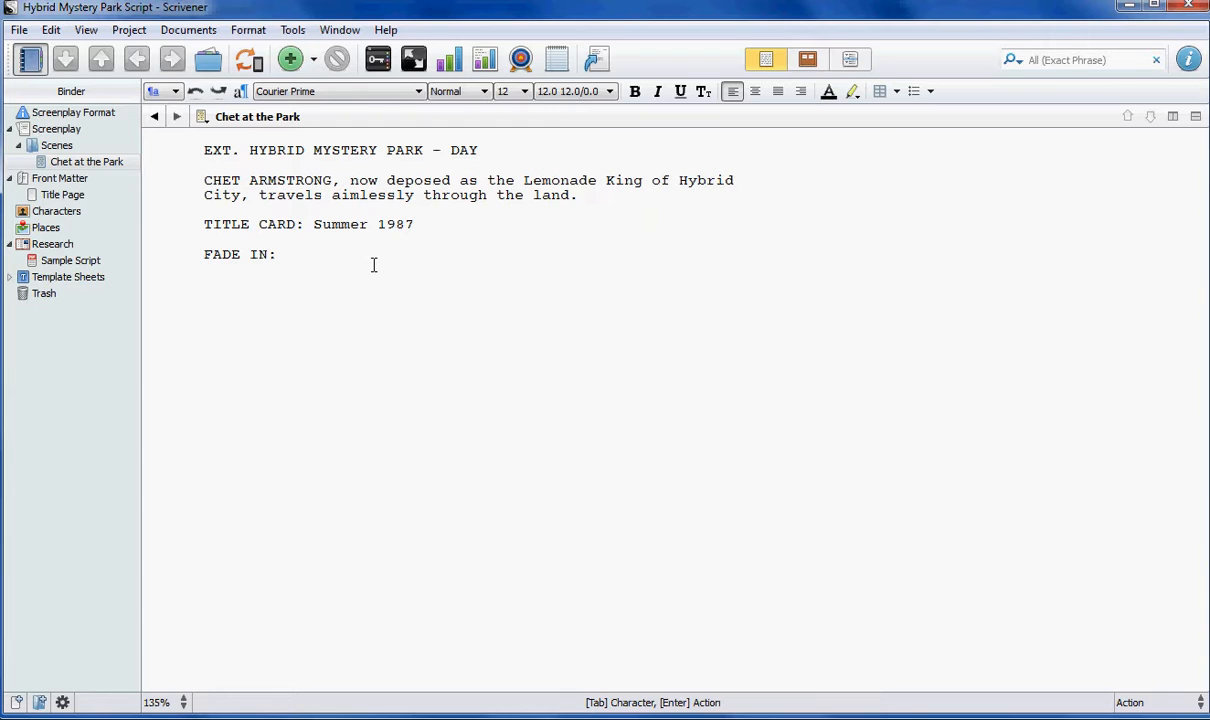
pyautogui.press('Up')
pyautogui.press('Up')
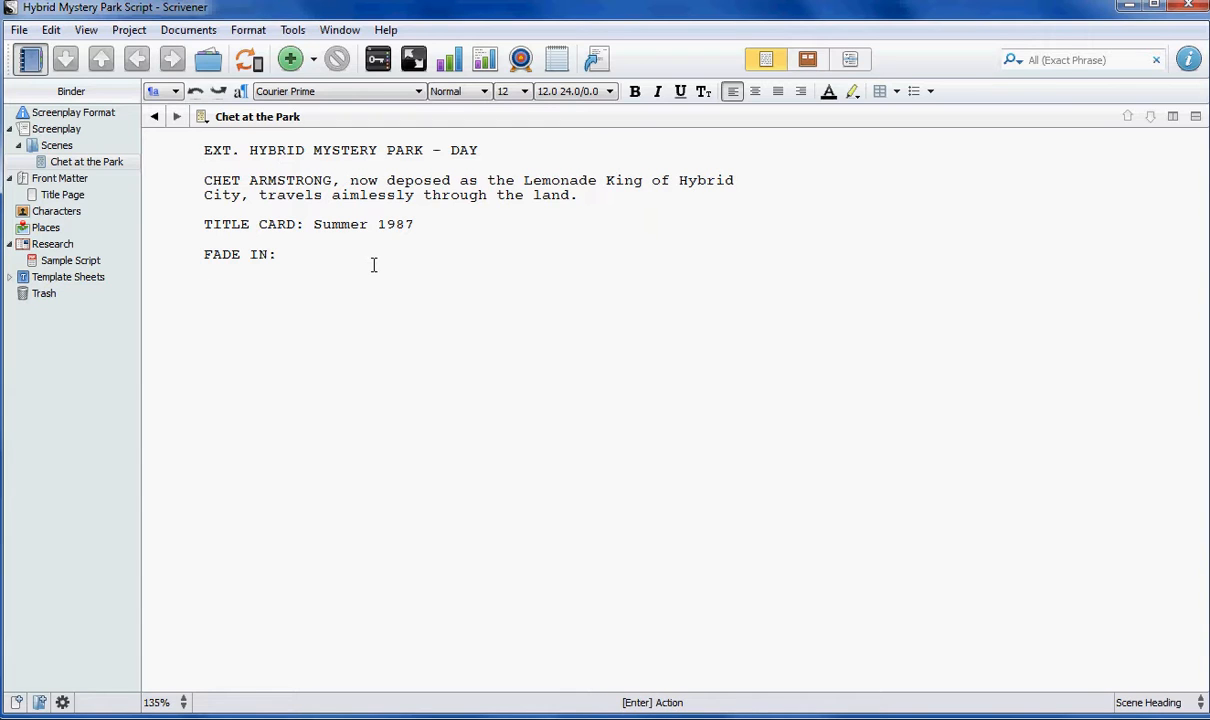
# Begin a new action paragraph below "FADE IN:" with "The sidewalk scrolls under his feet.".
pyautogui.press('Down')
pyautogui.press('Down')
pyautogui.press('Down')
pyautogui.press('Down')
pyautogui.press('Down')
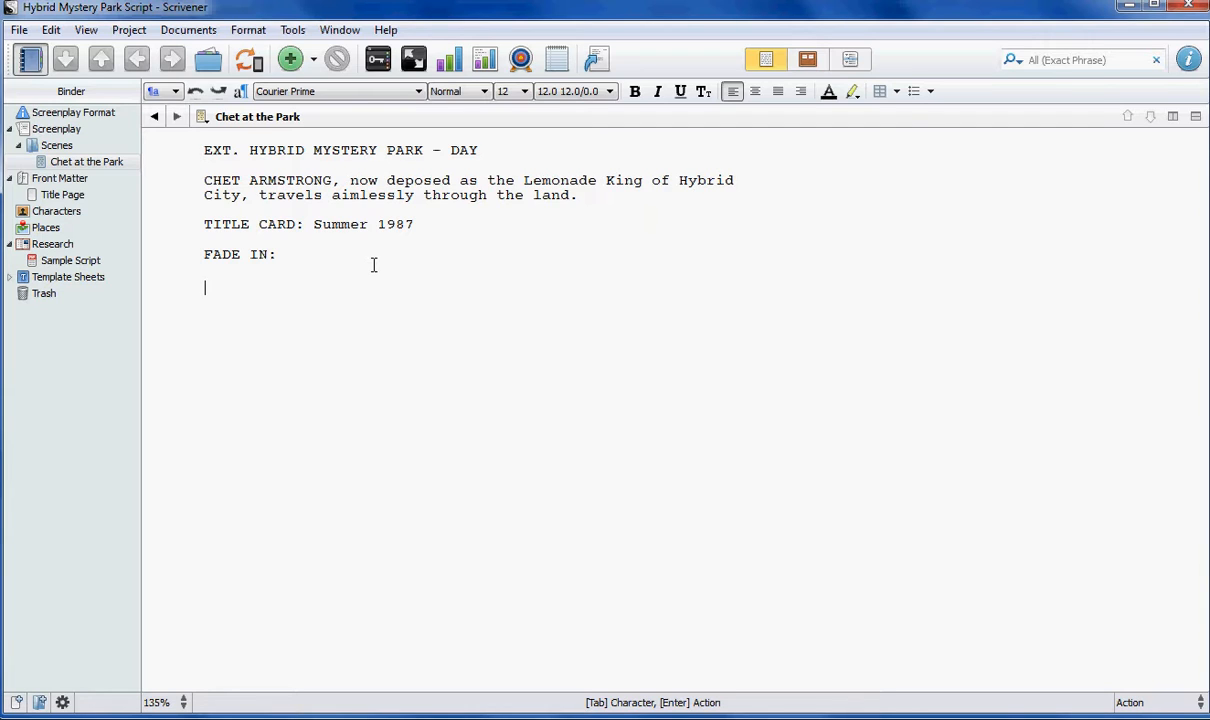
pyautogui.write('The si')
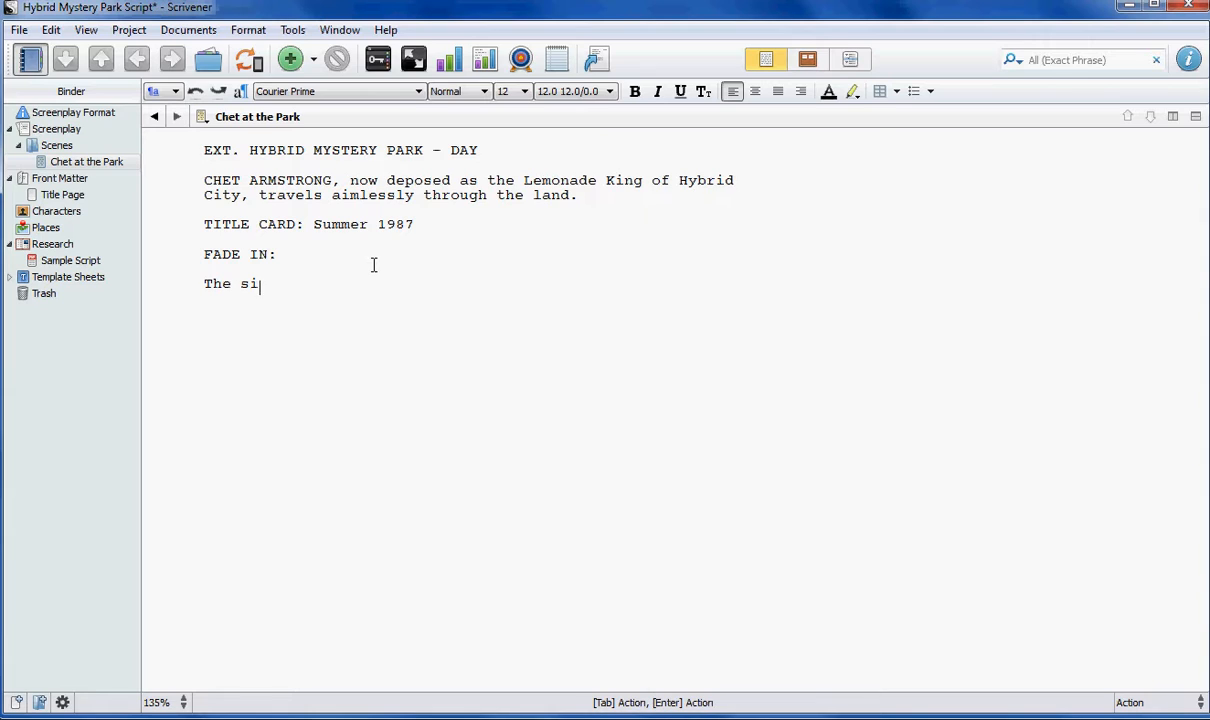
pyautogui.write('dewalk scrolls iumnd')
pyautogui.press('BackSpace')
pyautogui.press('BackSpace')
pyautogui.press('BackSpace')
pyautogui.press('BackSpace')
pyautogui.press('BackSpace')
pyautogui.write('umder')
pyautogui.press('BackSpace')
pyautogui.press('BackSpace')
pyautogui.press('BackSpace')
pyautogui.press('BackSpace')
pyautogui.press('BackSpace')
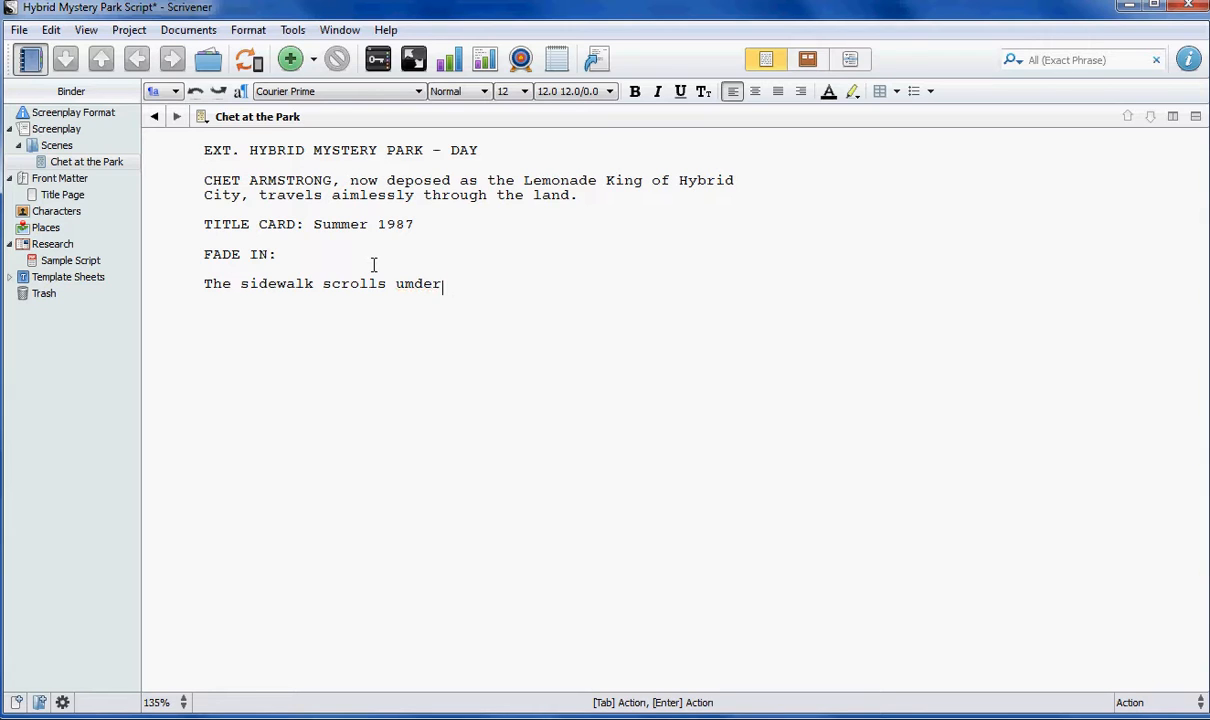
pyautogui.write('nder his feet. With h')
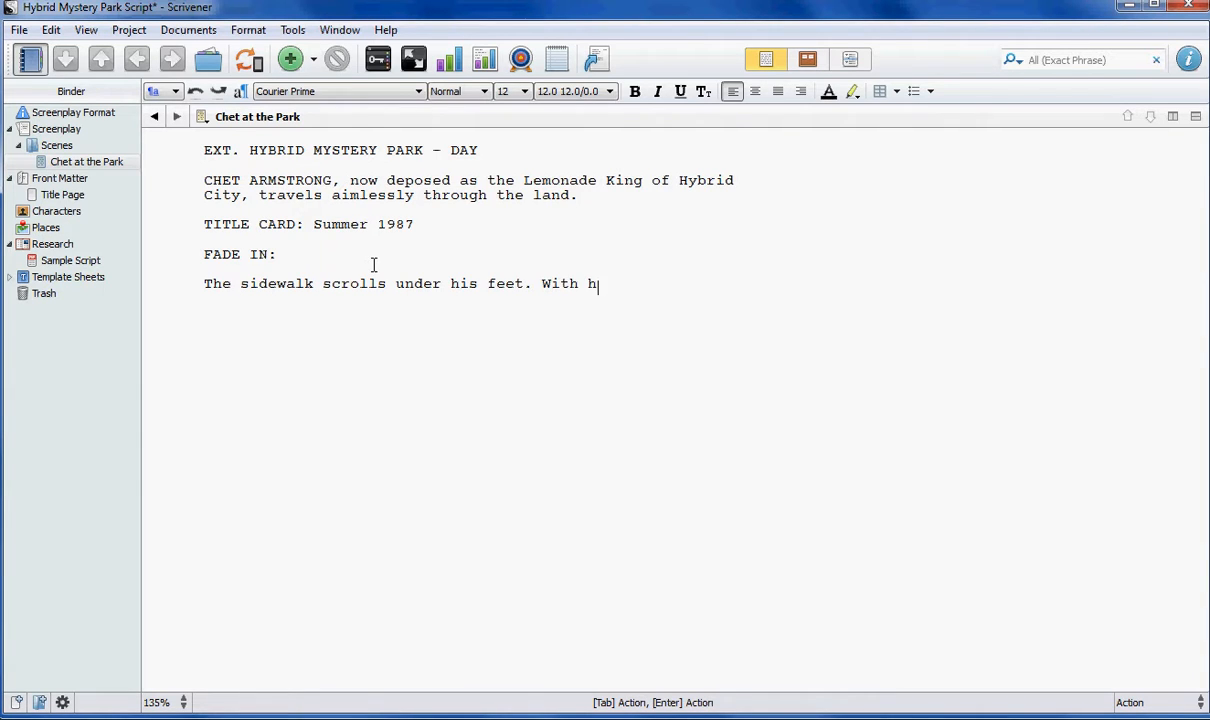
# Complete the sidewalk paragraph with "With his hands stuffed in his pocket, Chet begins to mutter to himself." and start a new element.
pyautogui.write('is hands stuffe')
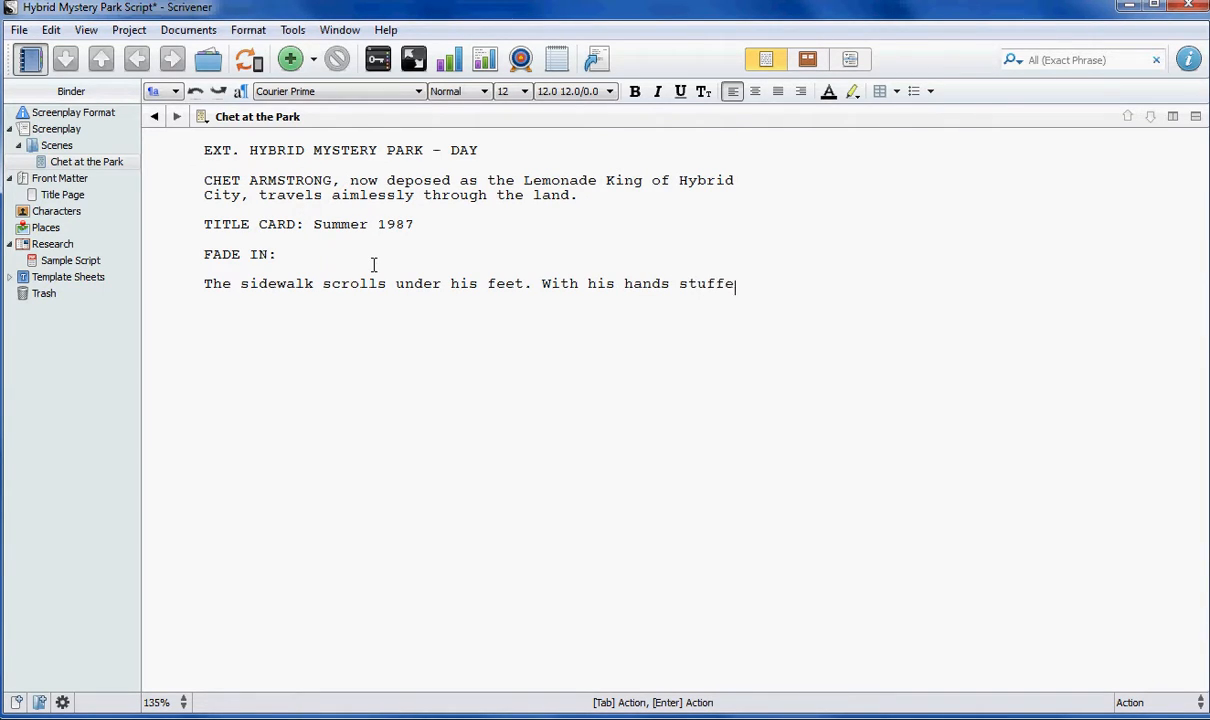
pyautogui.write('d in his poc')
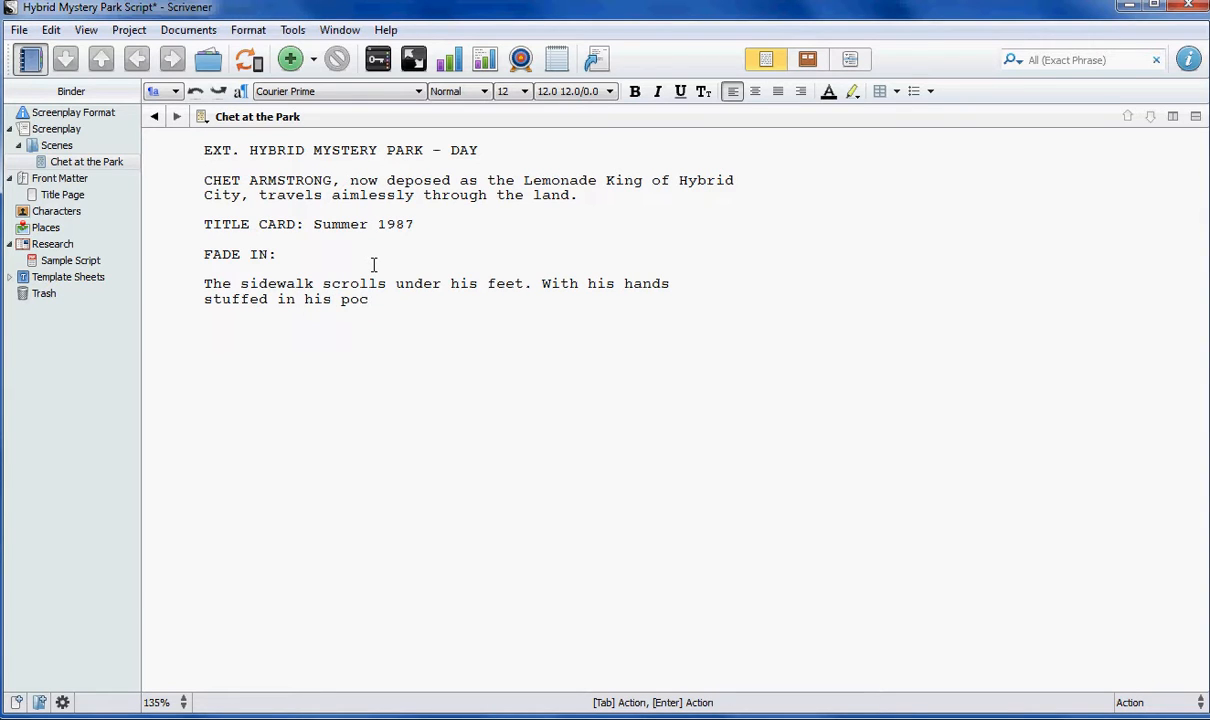
pyautogui.write('ket, Chet begins to myut')
pyautogui.press('BackSpace')
pyautogui.press('BackSpace')
pyautogui.press('BackSpace')
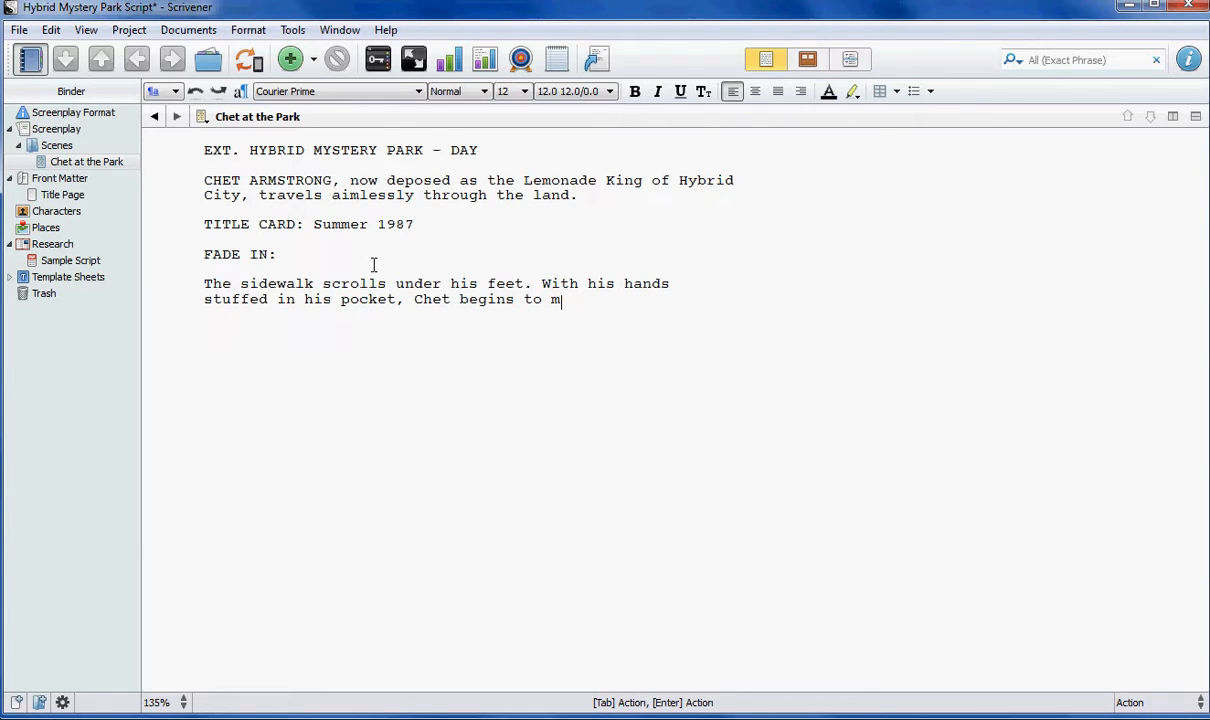
pyautogui.write('utter to himself.')
pyautogui.press('Return')
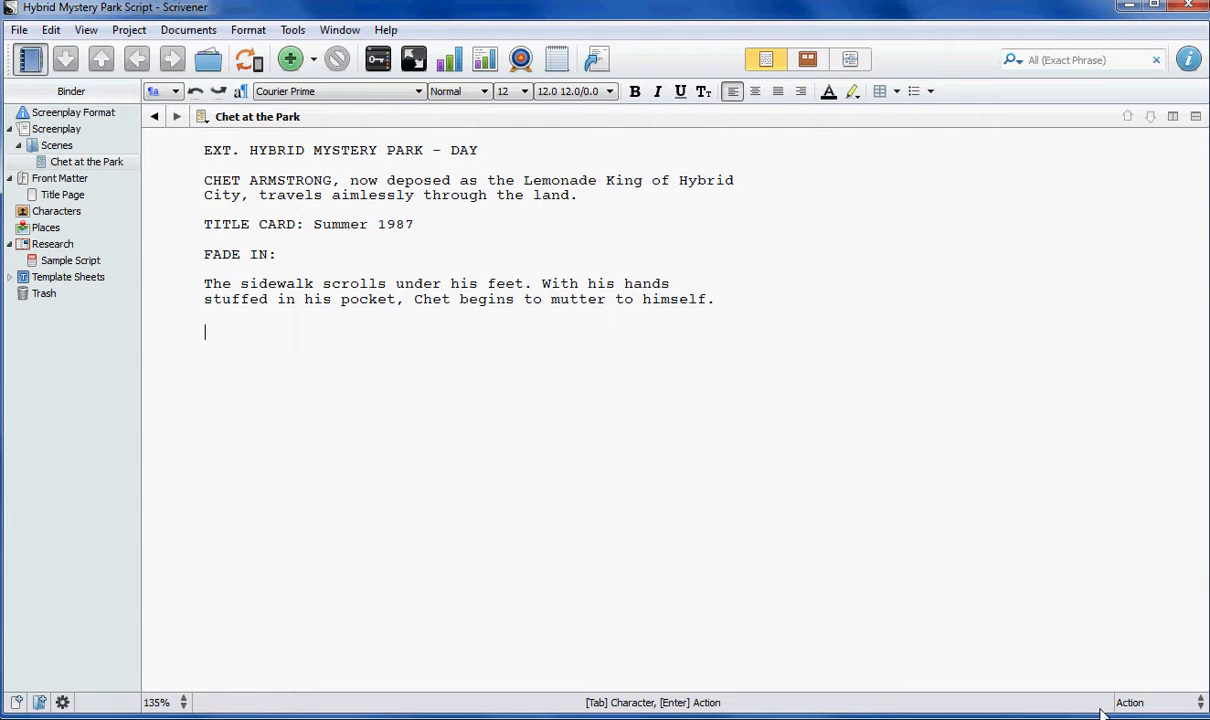
# Switch the new line to the Character element and enter the cue "CHET ARMSTRONG".
pyautogui.click(1140, 702)
pyautogui.click(1160, 719)
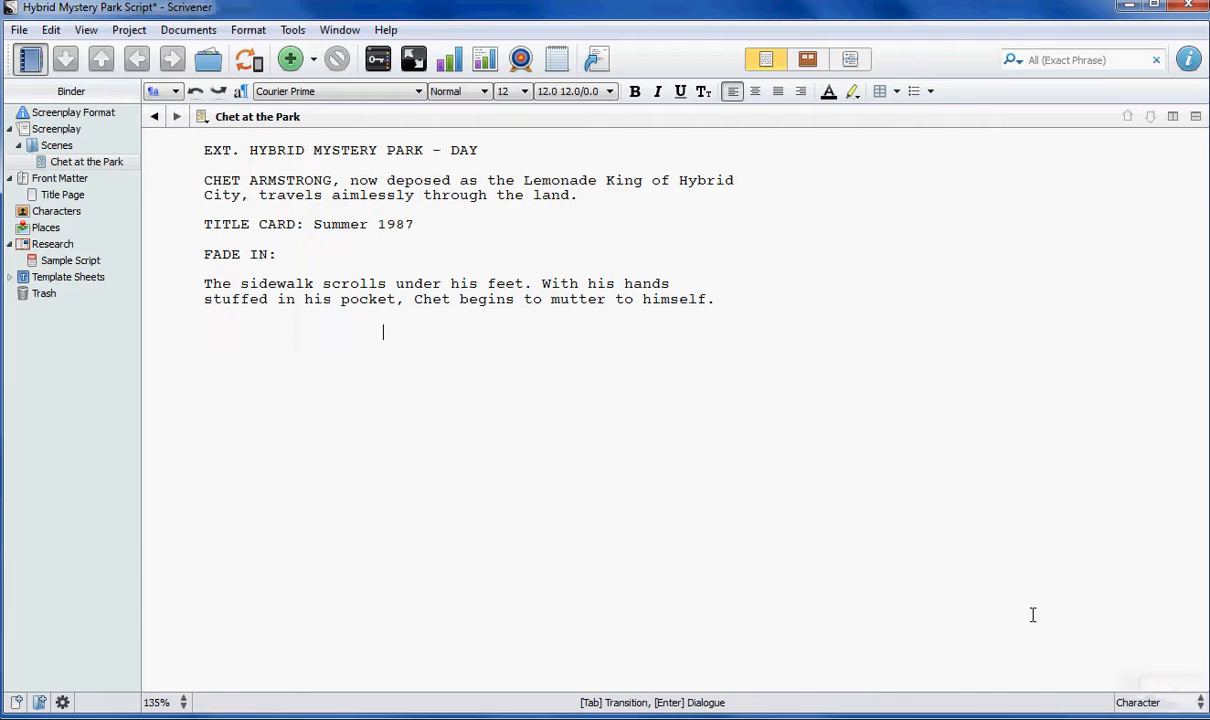
pyautogui.write('CHE')
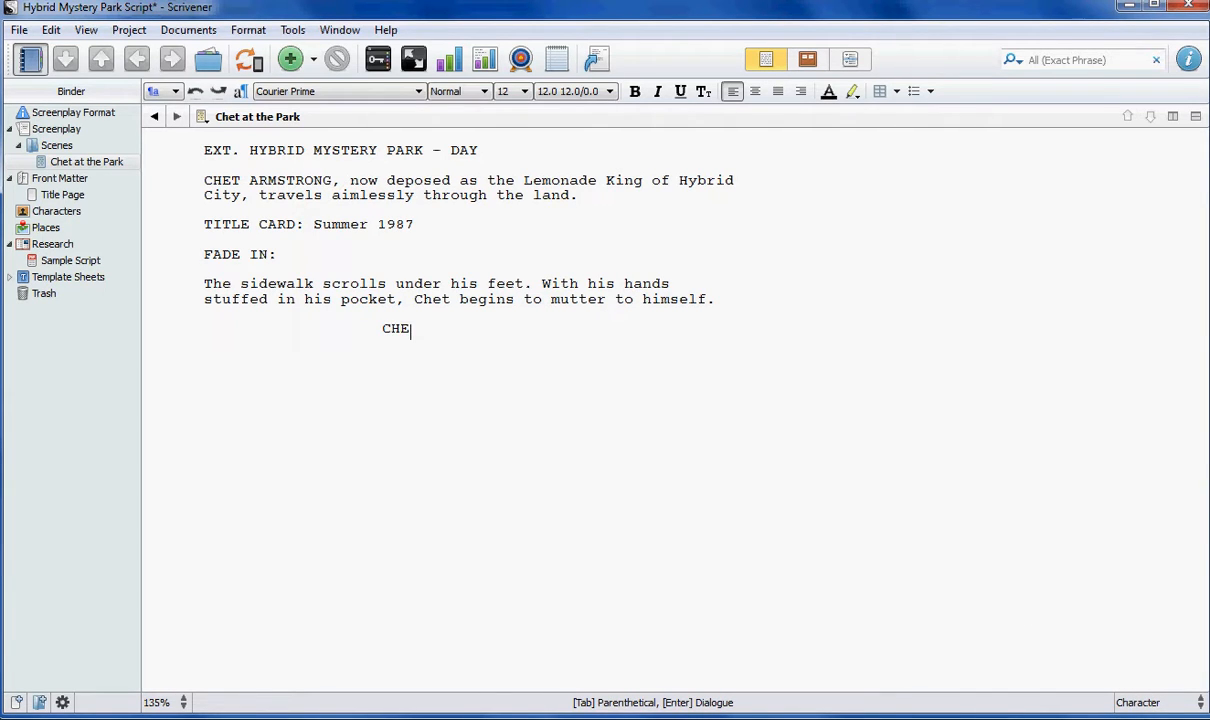
pyautogui.write('T ARMSTONG')
pyautogui.press('BackSpace')
pyautogui.press('BackSpace')
pyautogui.press('BackSpace')
pyautogui.write('RON')
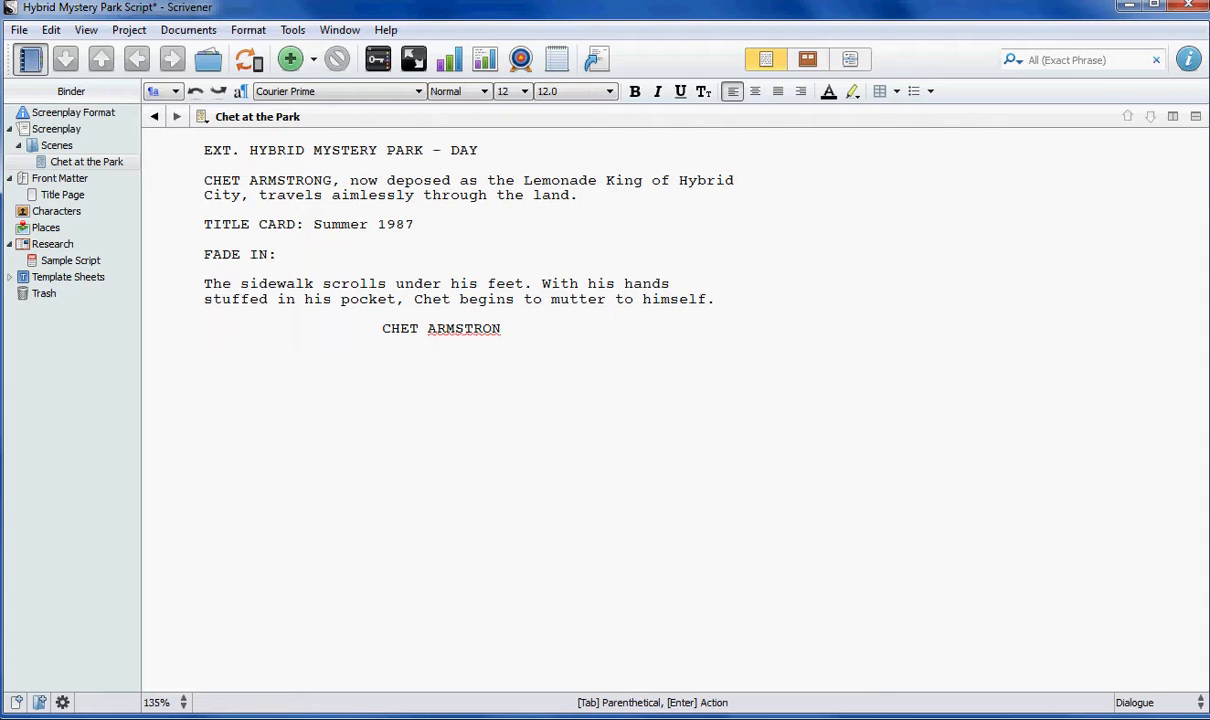
pyautogui.write('G')
pyautogui.press('Return')
# Write Chet's dialogue "I can't believe I lost it all. Money. Girlfriend. Status. Dang you, Buck Star, and your lucky streak!".
pyautogui.write("I can't believ")
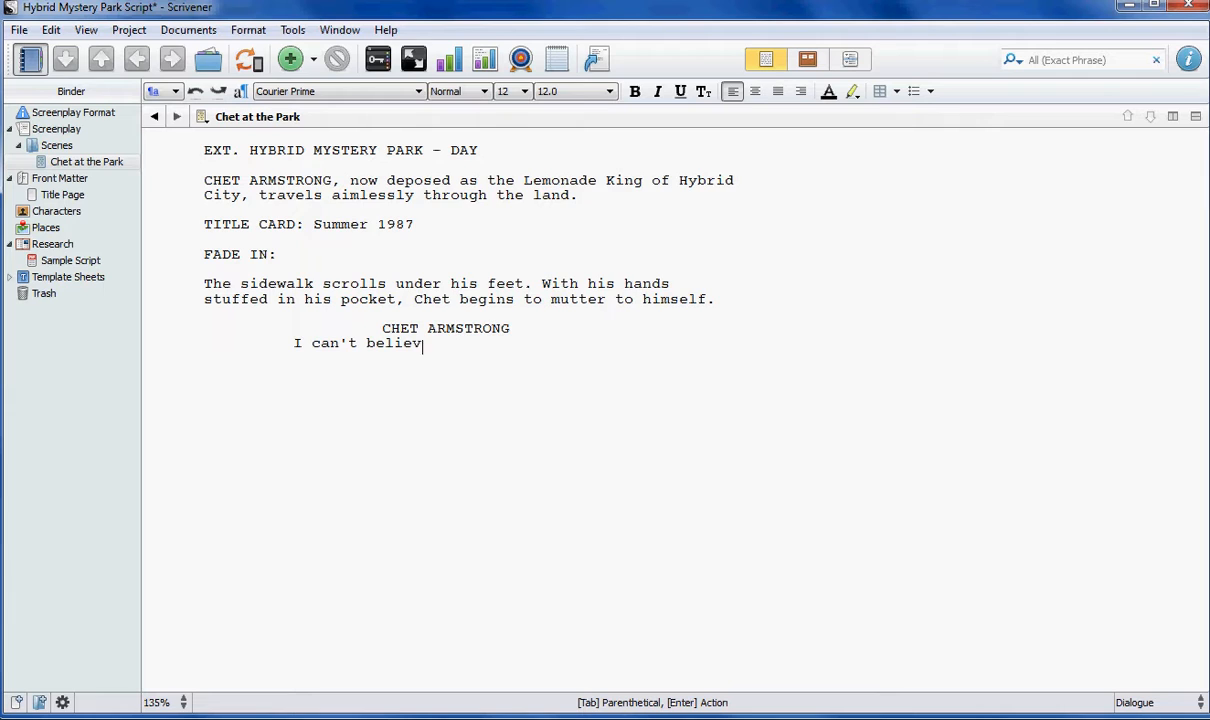
pyautogui.write('e I lost it all. Money')
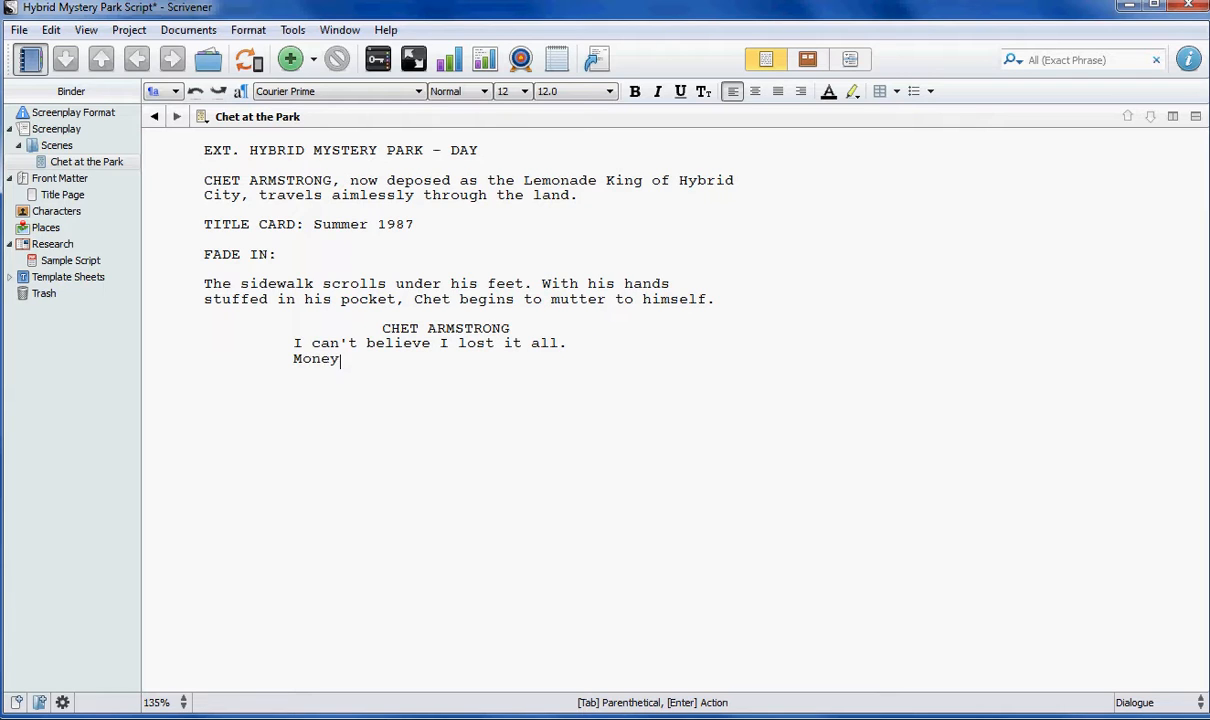
pyautogui.write('. Girlfriend. S')
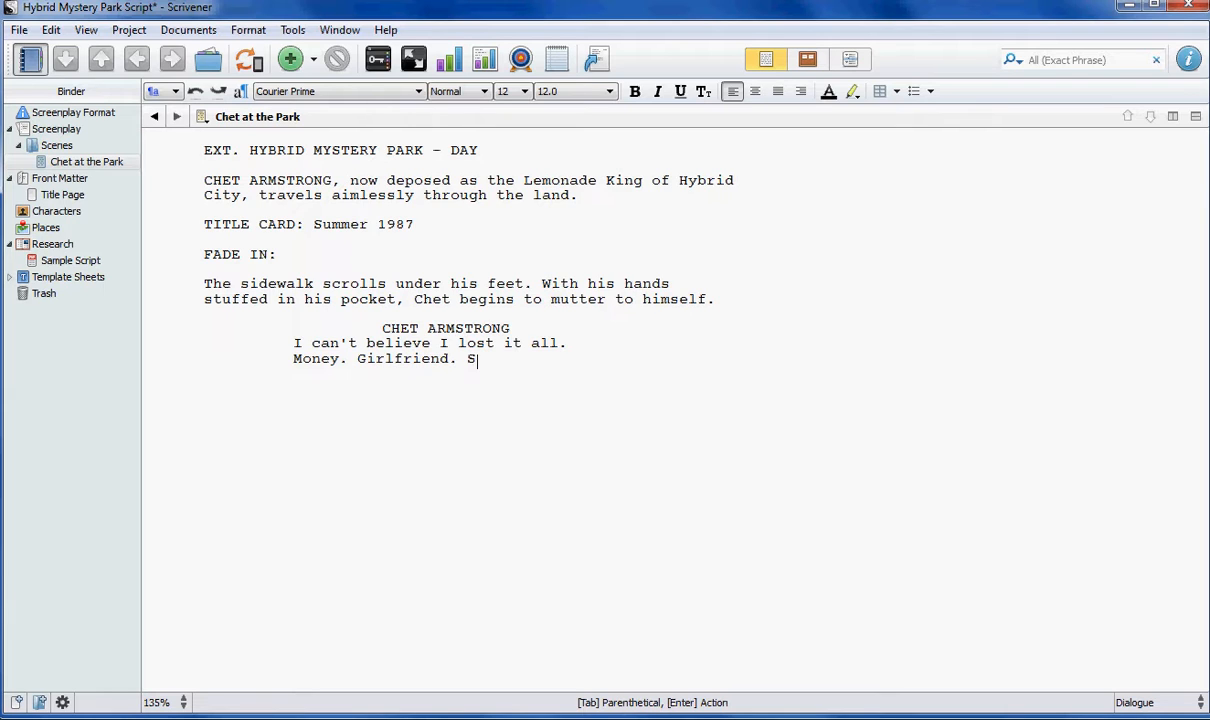
pyautogui.write('tatus. Dang you, B')
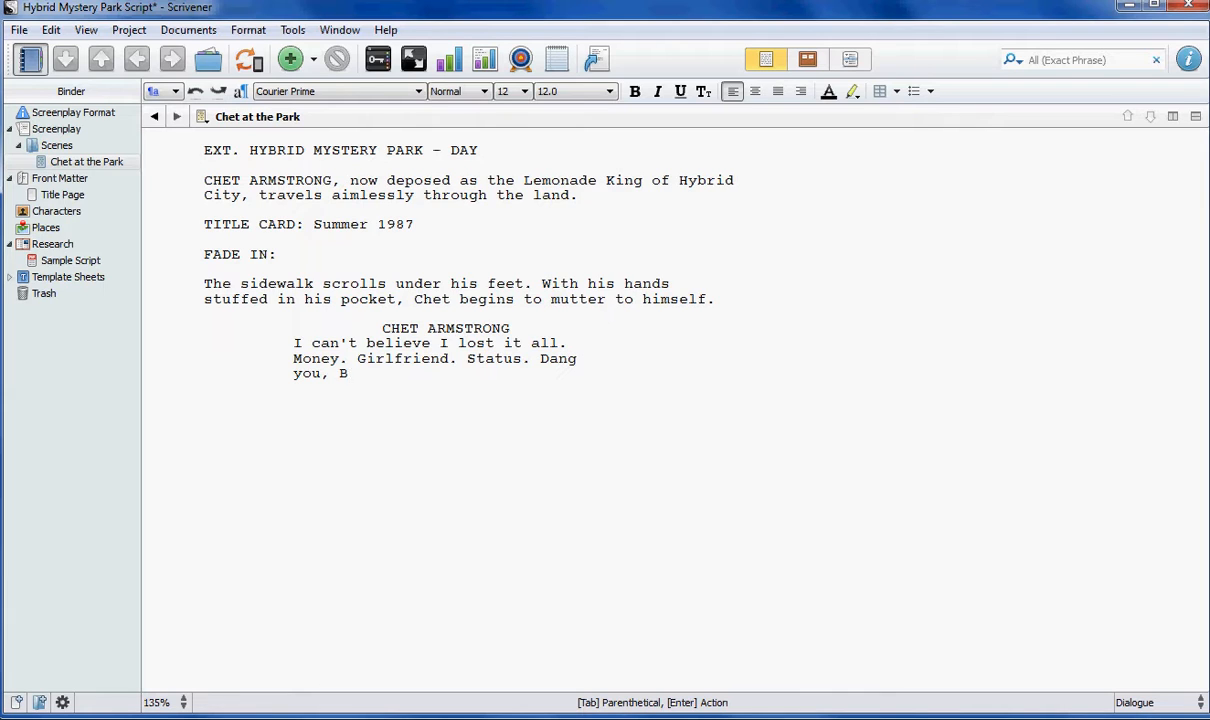
pyautogui.write('uck Star, and your l')
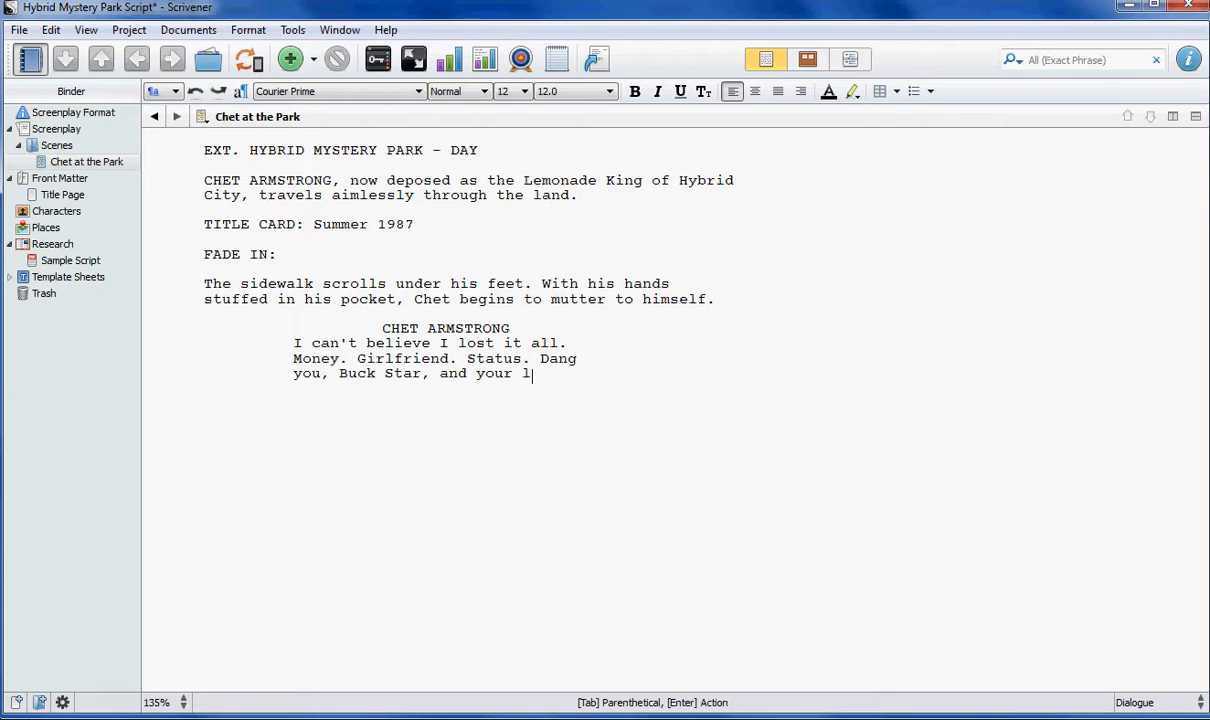
pyautogui.write('ucky streak!')
pyautogui.press('Return')
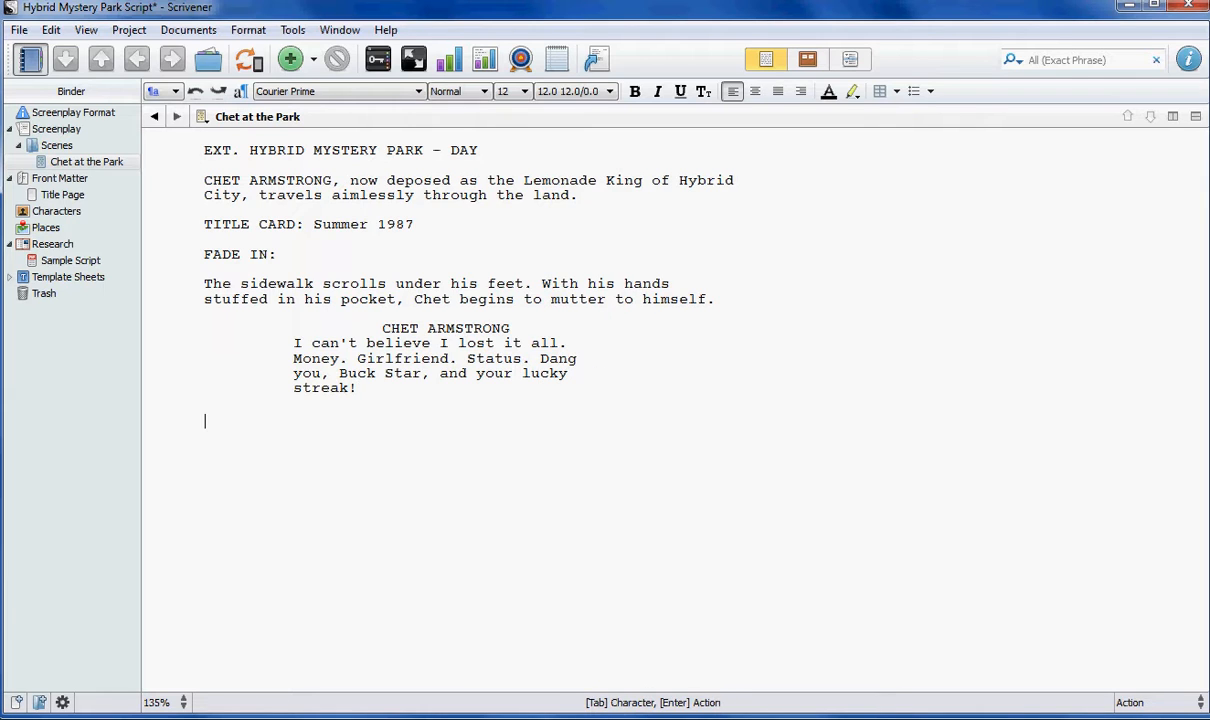
# Add the action line "Chet continues to walk until something to his left catches his eye." below the dialogue.
pyautogui.write('Chet')
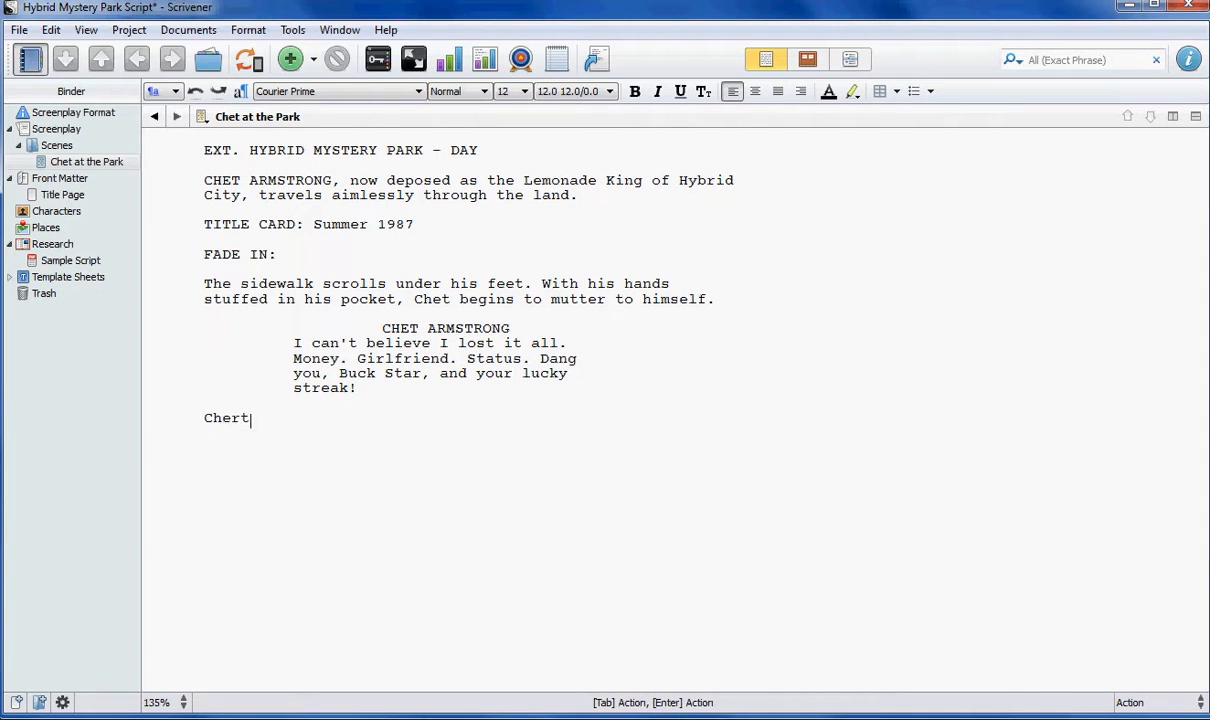
pyautogui.press('BackSpace')
pyautogui.press('BackSpace')
pyautogui.write('et continues to walk until')
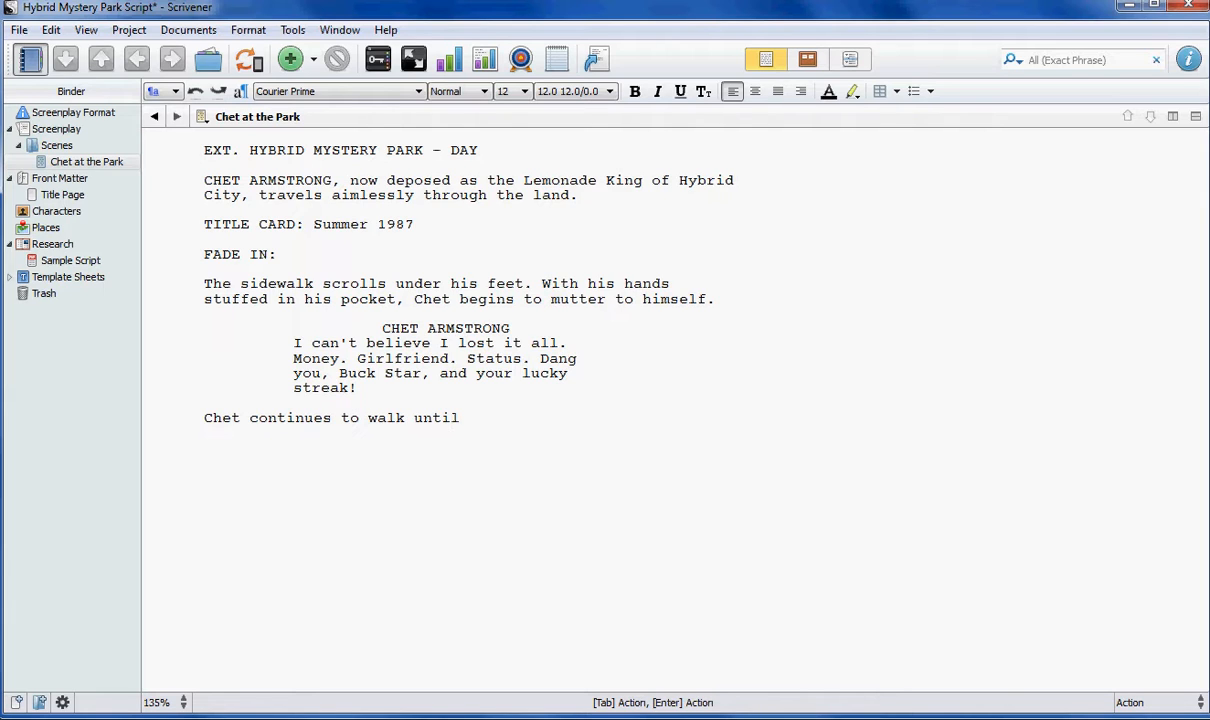
pyautogui.write(' something to t')
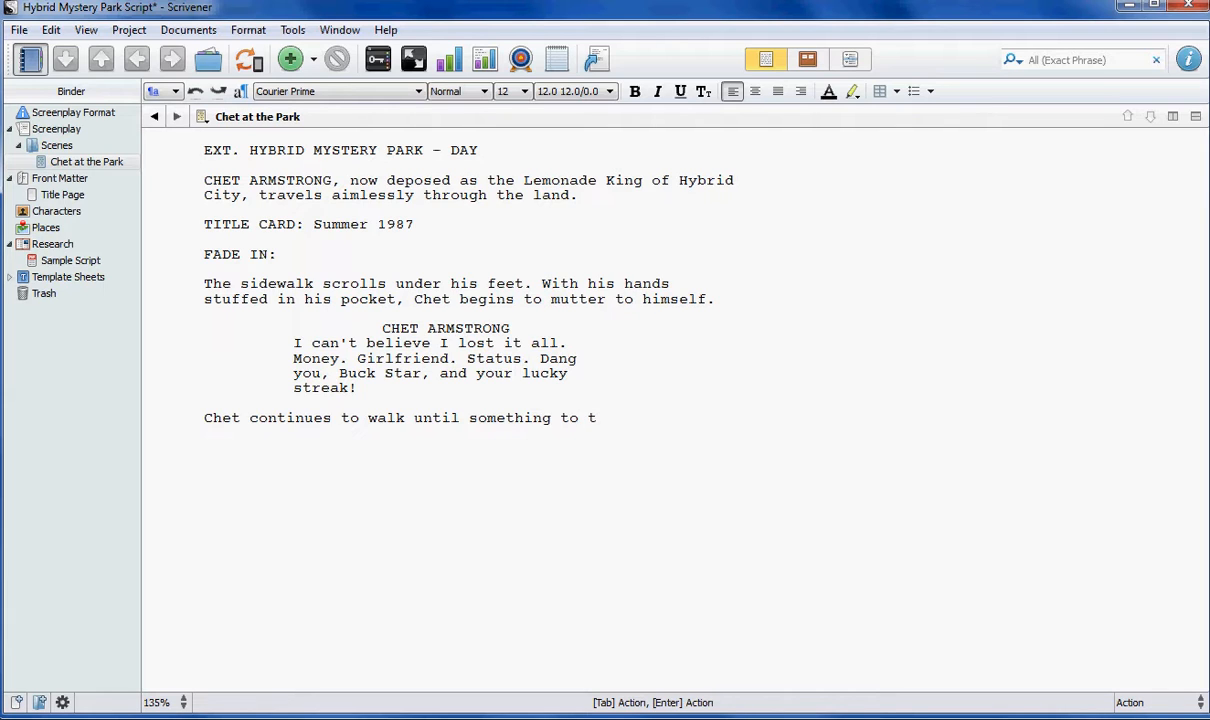
pyautogui.press('BackSpace')
pyautogui.write('his left catches his eye.')
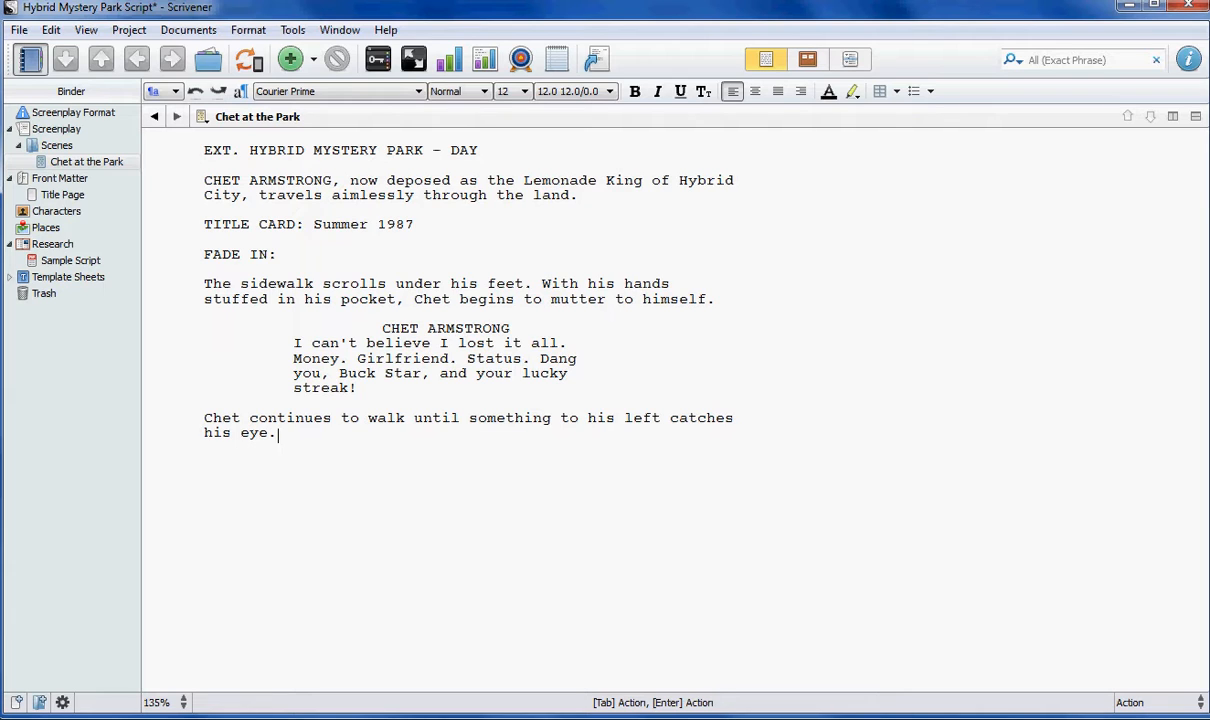
pyautogui.press('Return')
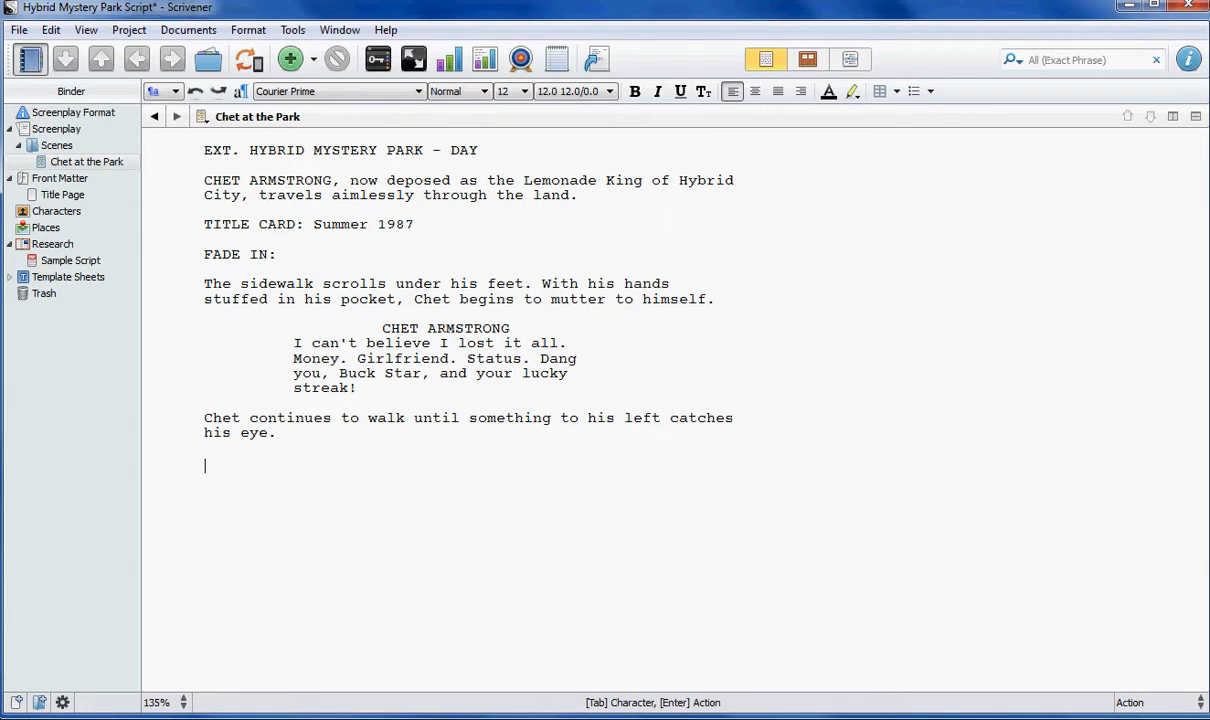
# Add a second "CHET ARMSTRONG" character cue with the dialogue "What's that?".
pyautogui.press('Tab')
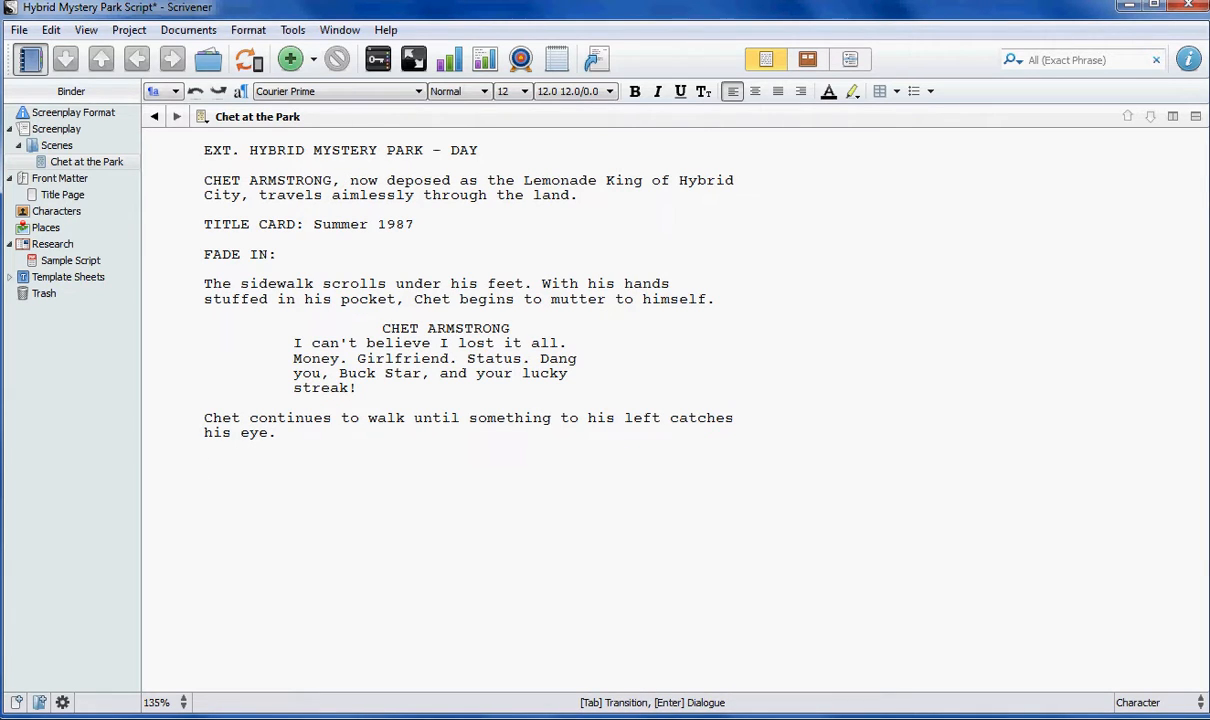
pyautogui.write('CHET ARMSTOR')
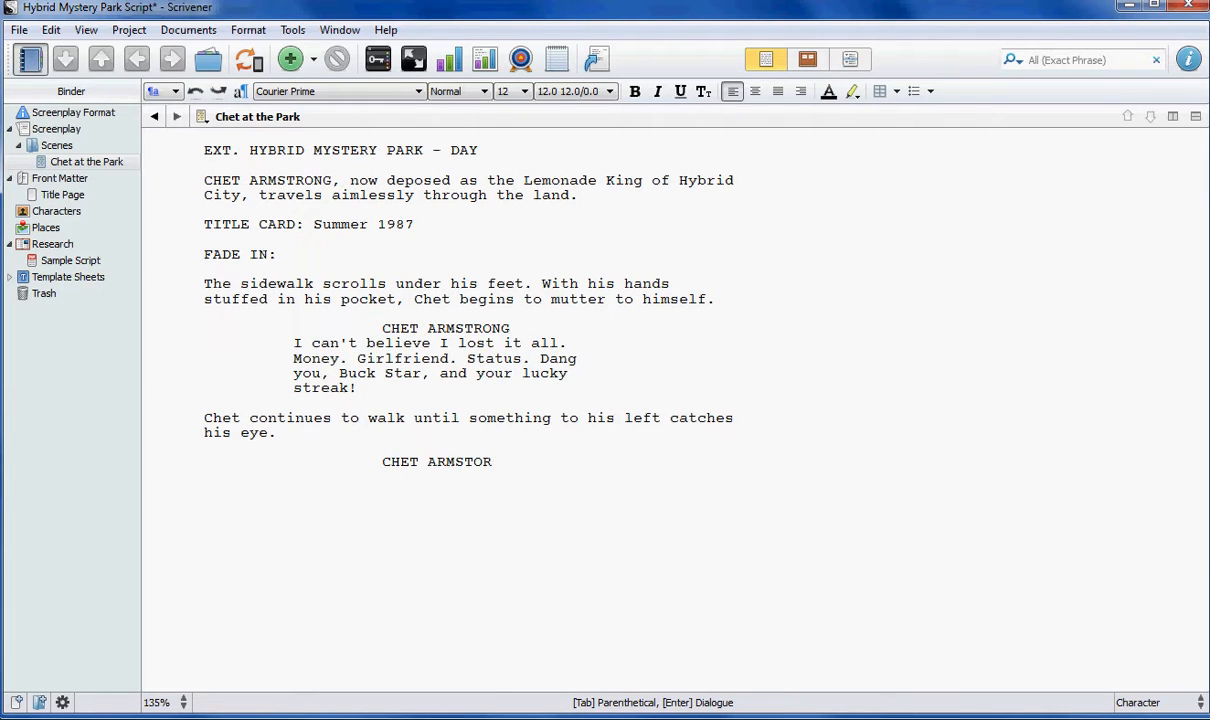
pyautogui.press('BackSpace')
pyautogui.press('BackSpace')
pyautogui.write('RONG')
pyautogui.press('Return')
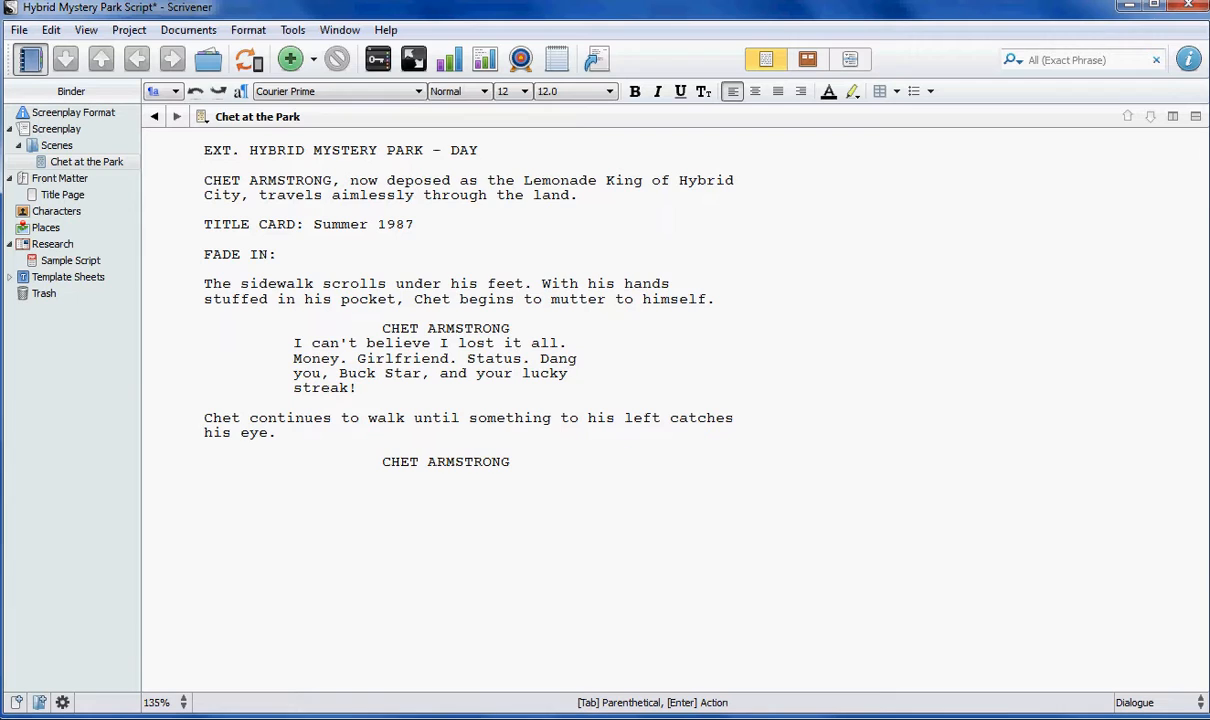
pyautogui.write("What's that?")
pyautogui.press('Return')
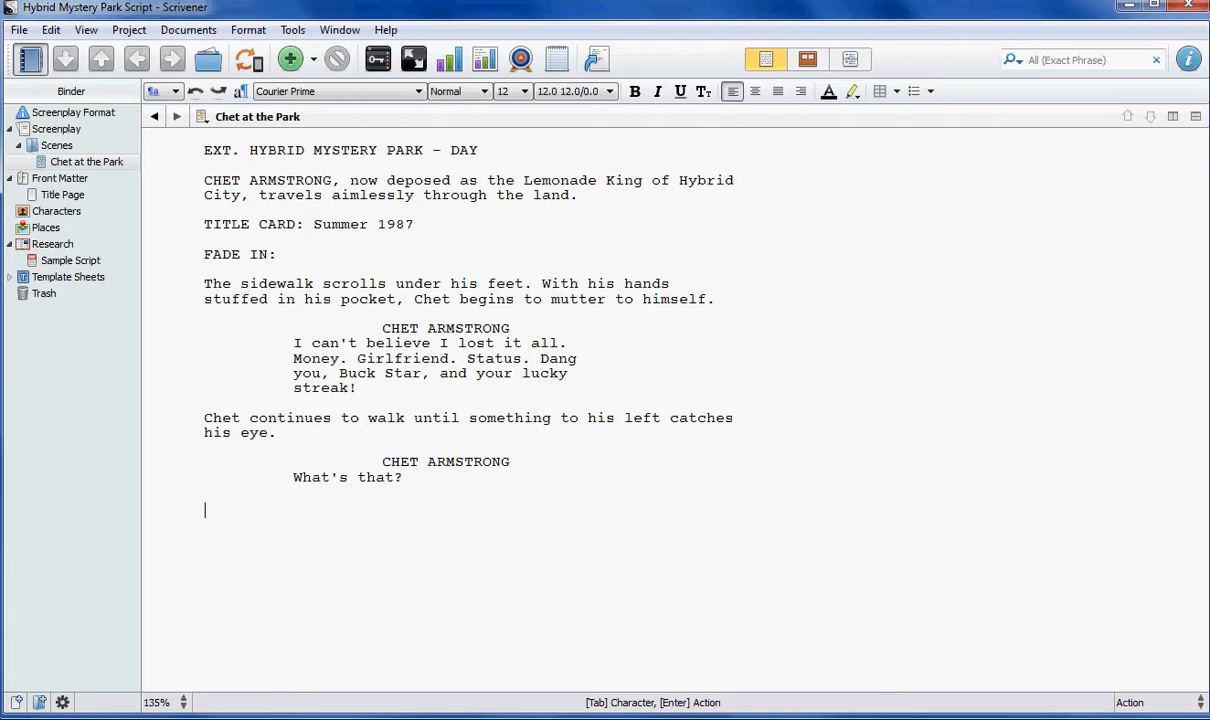
# Add the action line "ON ENTRANCE" below Chet's question.
pyautogui.write('ON ENTR')
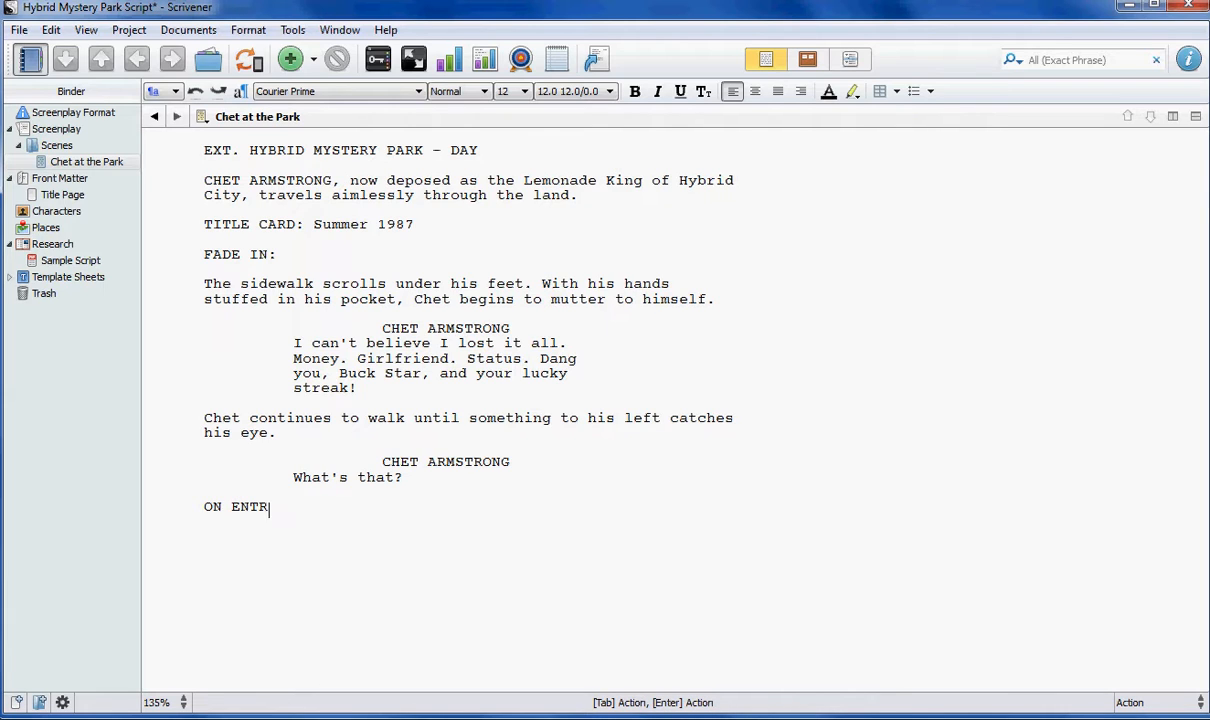
pyautogui.write('ANCE')
pyautogui.press('Return')
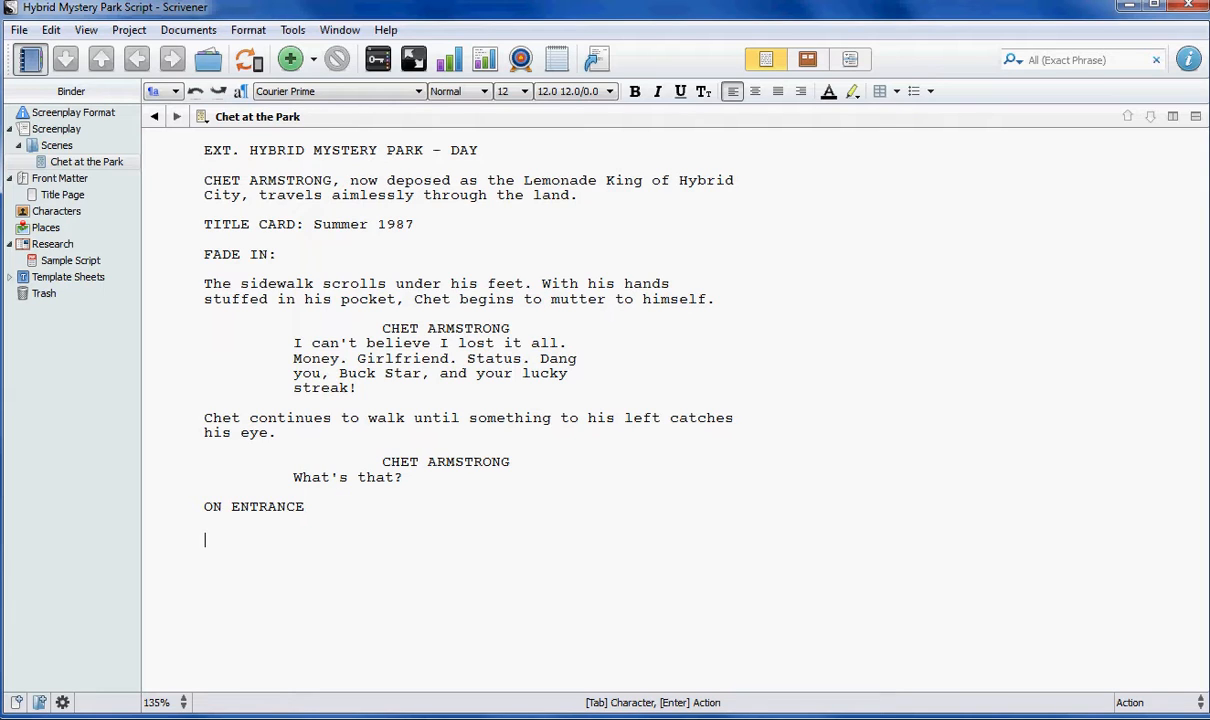
# Write the action paragraph "Fading into view, we see a gate. Beyond the gate is a park.".
pyautogui.write('fa')
pyautogui.press('BackSpace')
pyautogui.press('BackSpace')
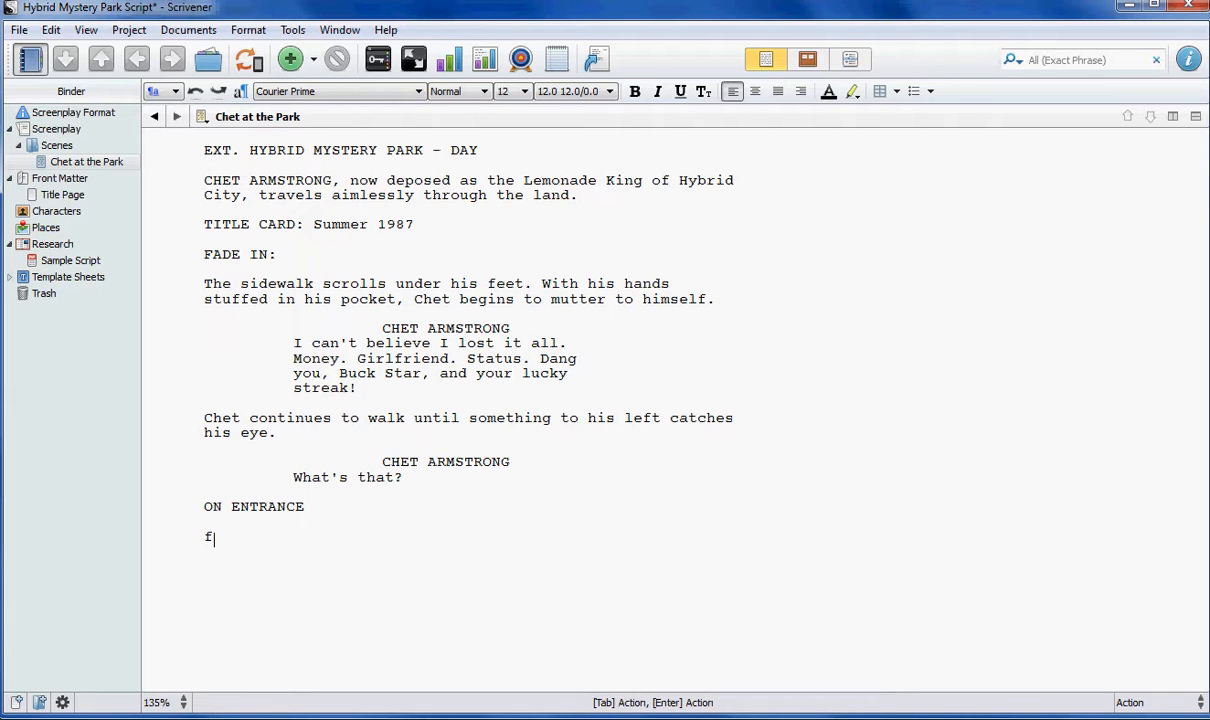
pyautogui.write('Fading into view,')
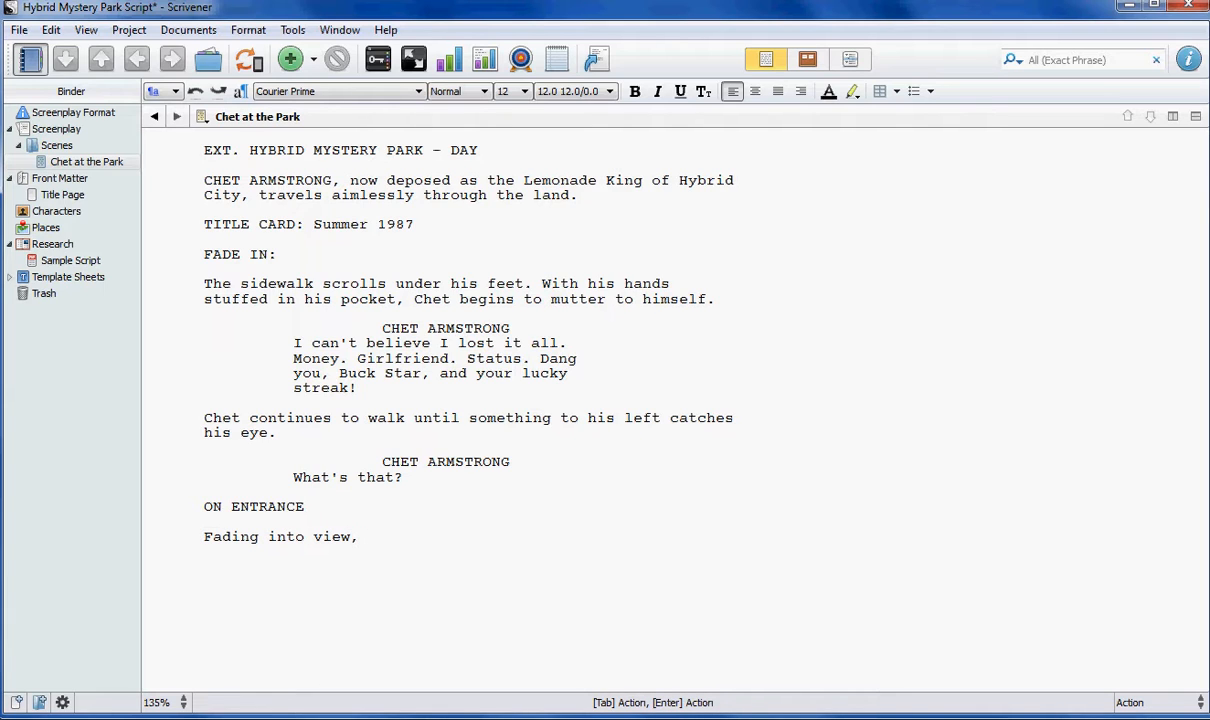
pyautogui.write(' we see a gate. Bwey')
pyautogui.press('BackSpace')
pyautogui.press('BackSpace')
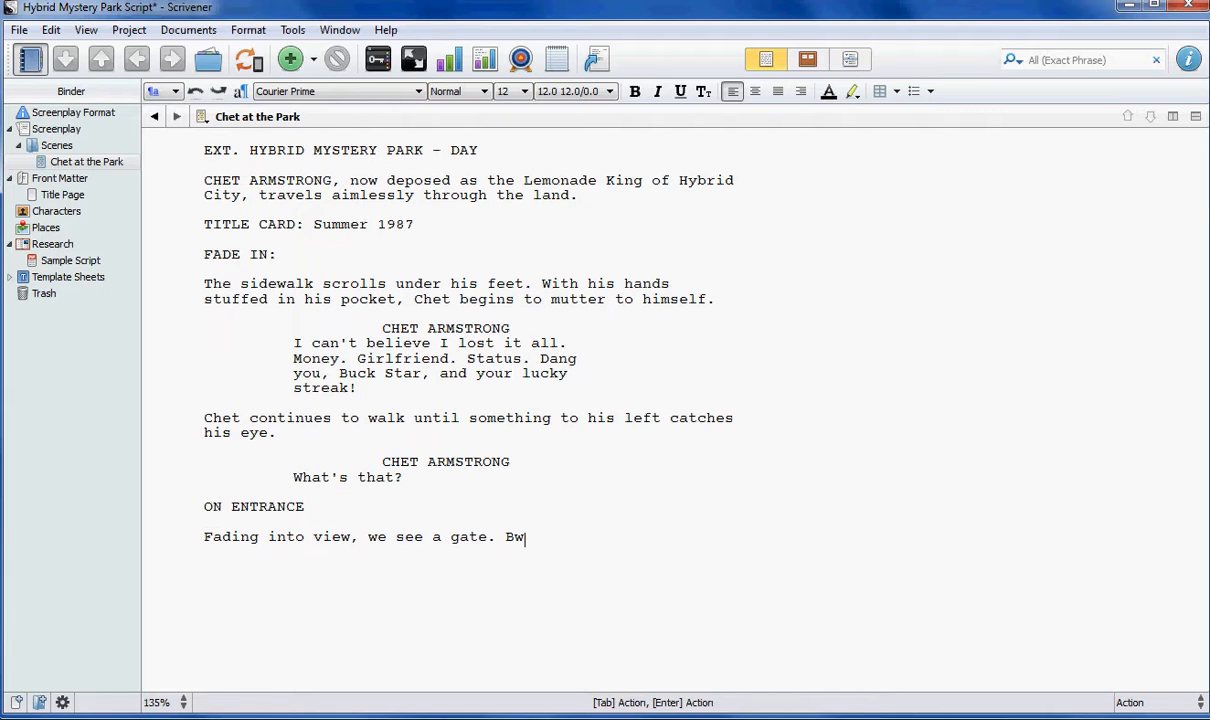
pyautogui.press('BackSpace')
pyautogui.write('eyion')
pyautogui.press('BackSpace')
pyautogui.press('BackSpace')
pyautogui.press('BackSpace')
pyautogui.write('ond the gate i')
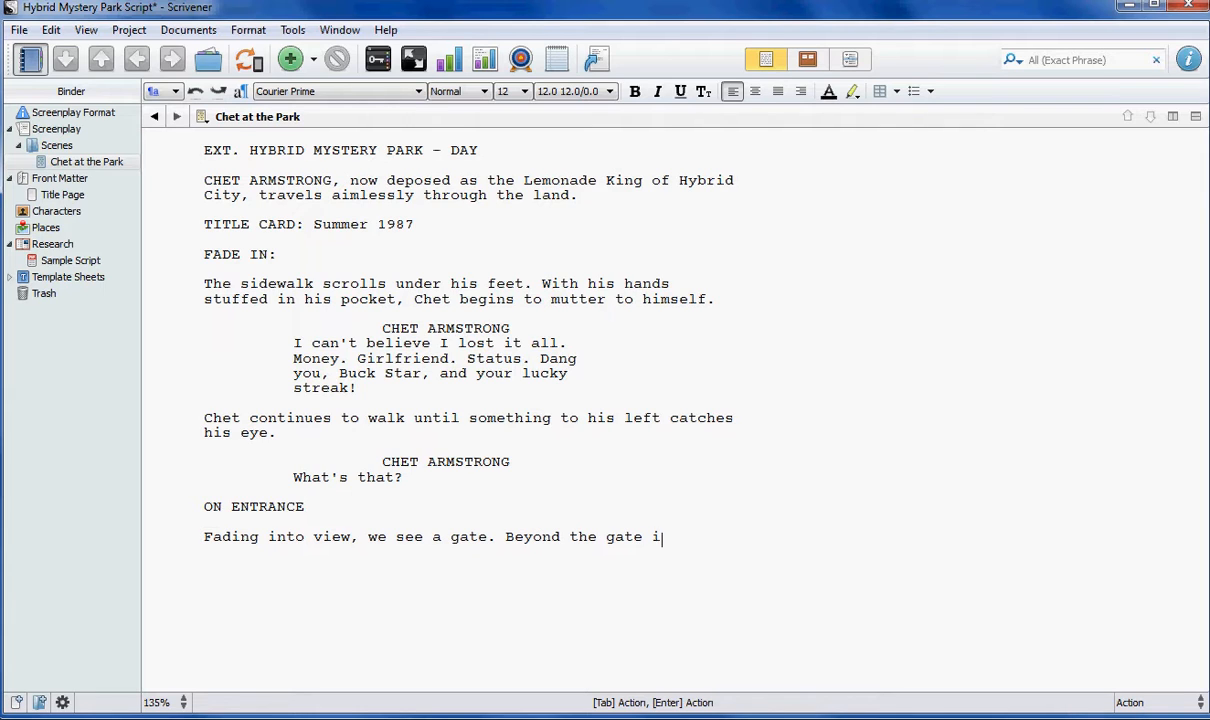
pyautogui.write('s a park.')
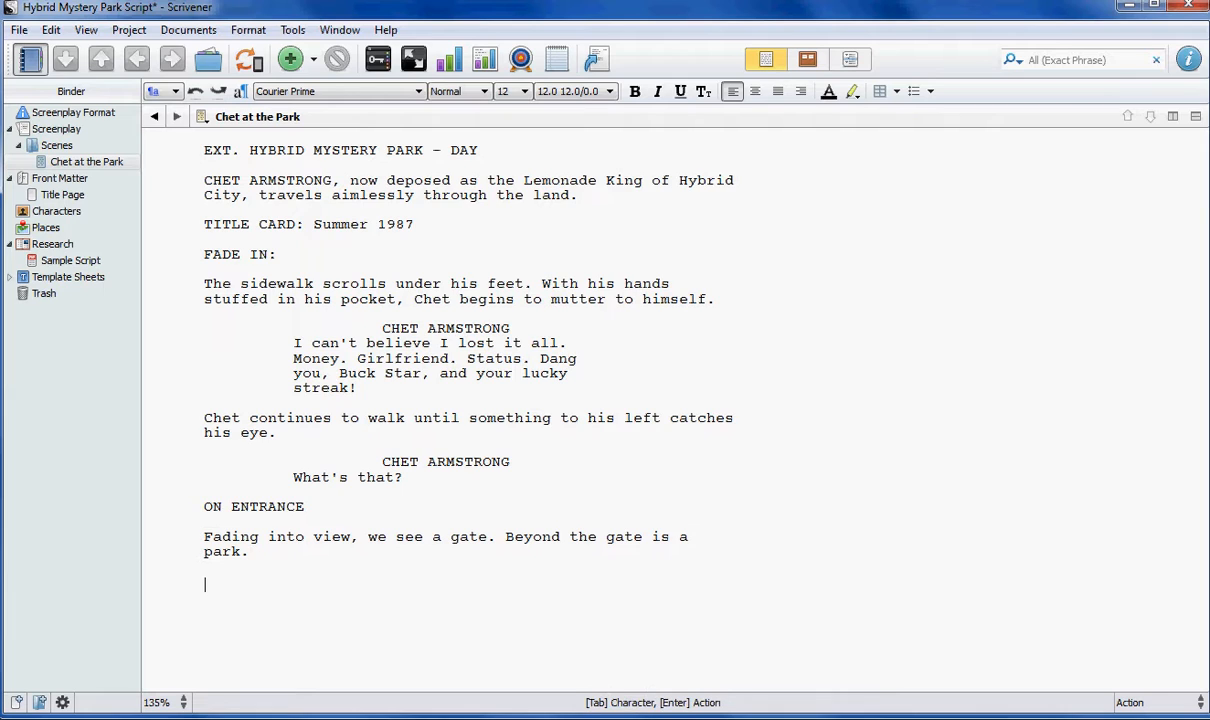
pyautogui.press('Return')
# Add another "CHET ARMSTRONG" character cue below the paragraph about the gate and the park.
pyautogui.press('Tab')
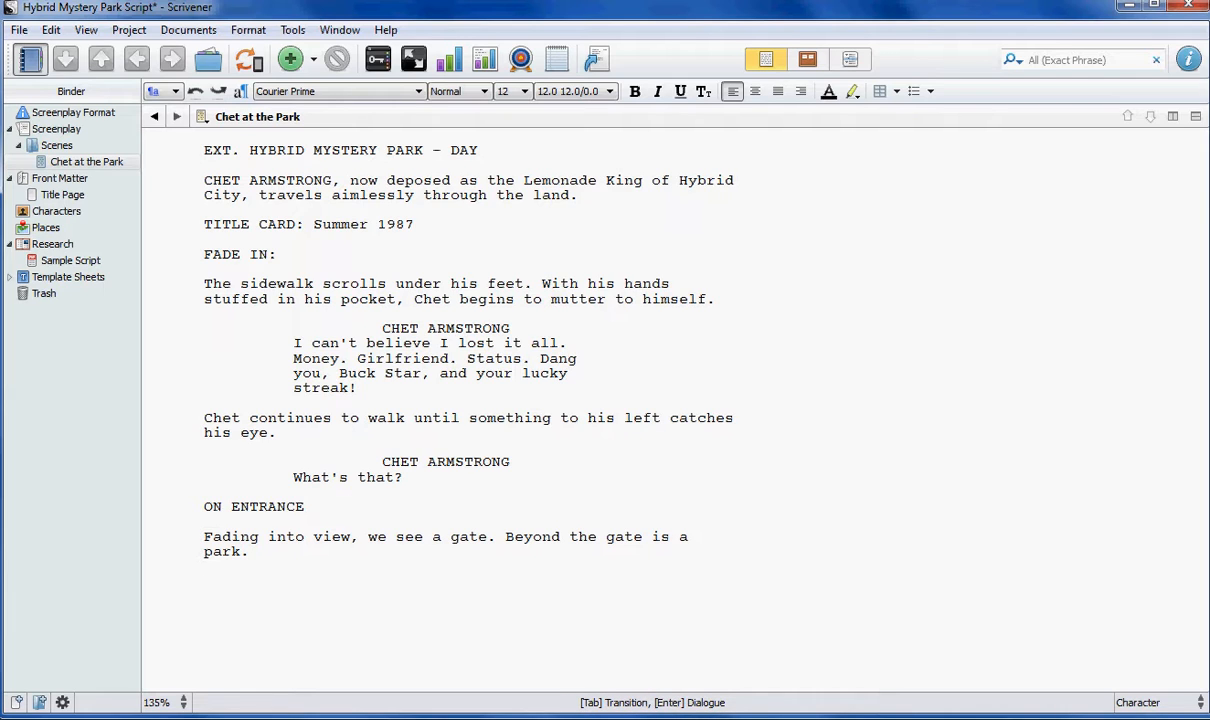
pyautogui.write('CHET AT')
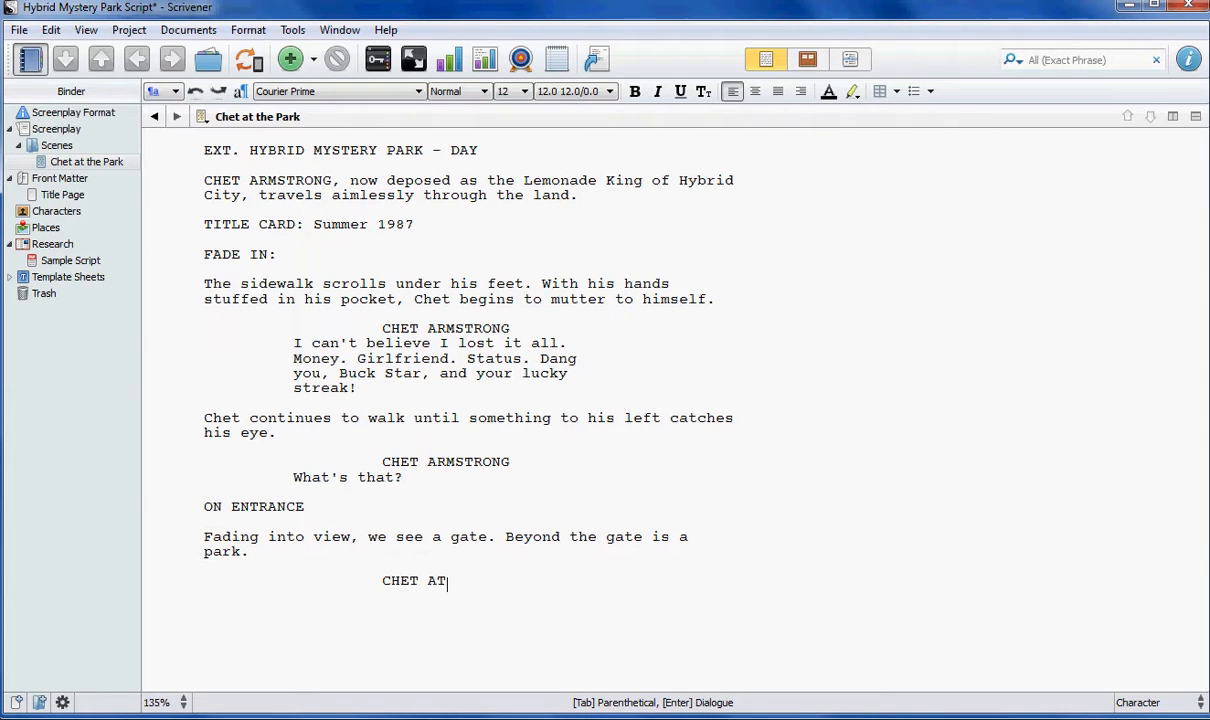
pyautogui.press('BackSpace')
pyautogui.write('RMSTRONGH')
pyautogui.press('BackSpace')
pyautogui.press('Return')
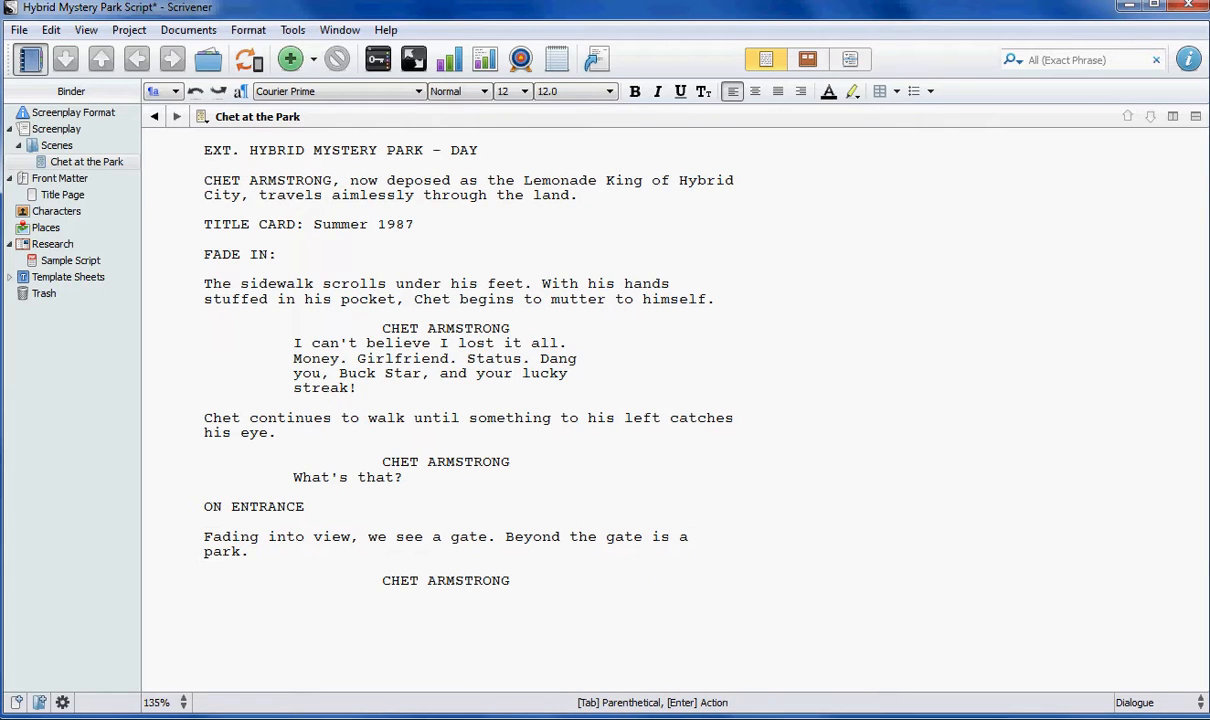
# Write the dialogue "Whoa! Is that an undiscovered park I see before me? Uh-oh, do I smell business opportunity?" under the new cue.
pyautogui.write('Whoa! Is that an un')
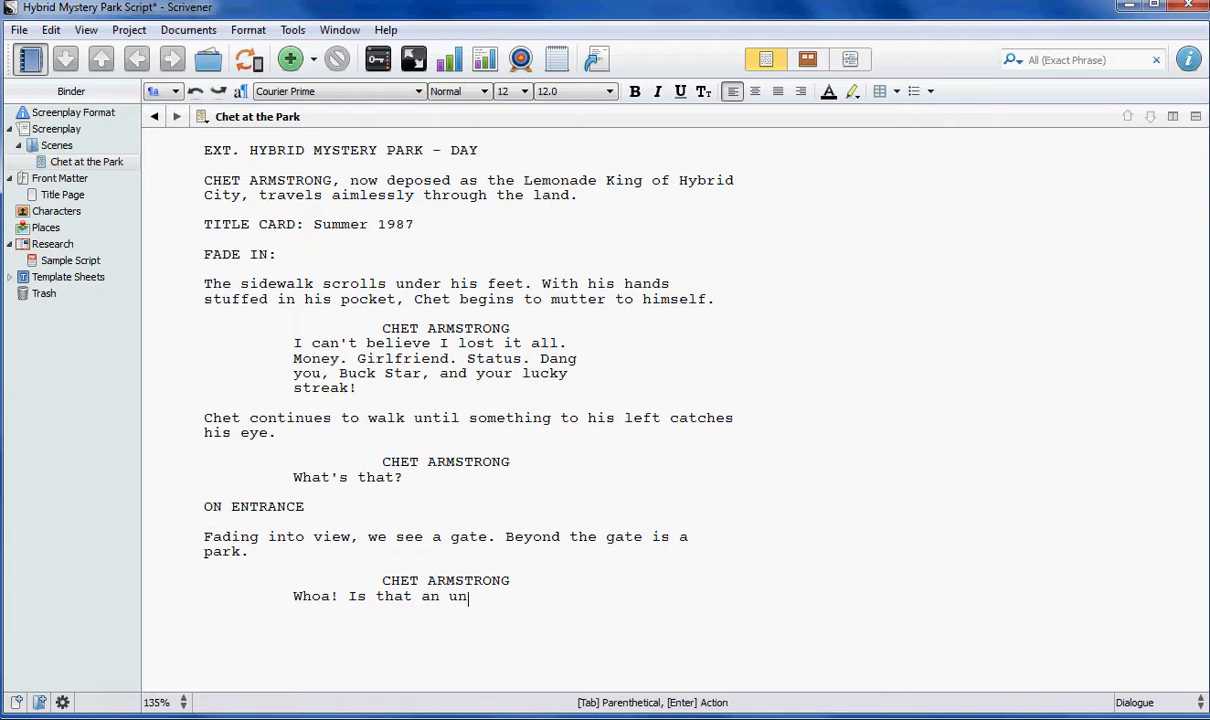
pyautogui.write('discovered park ')
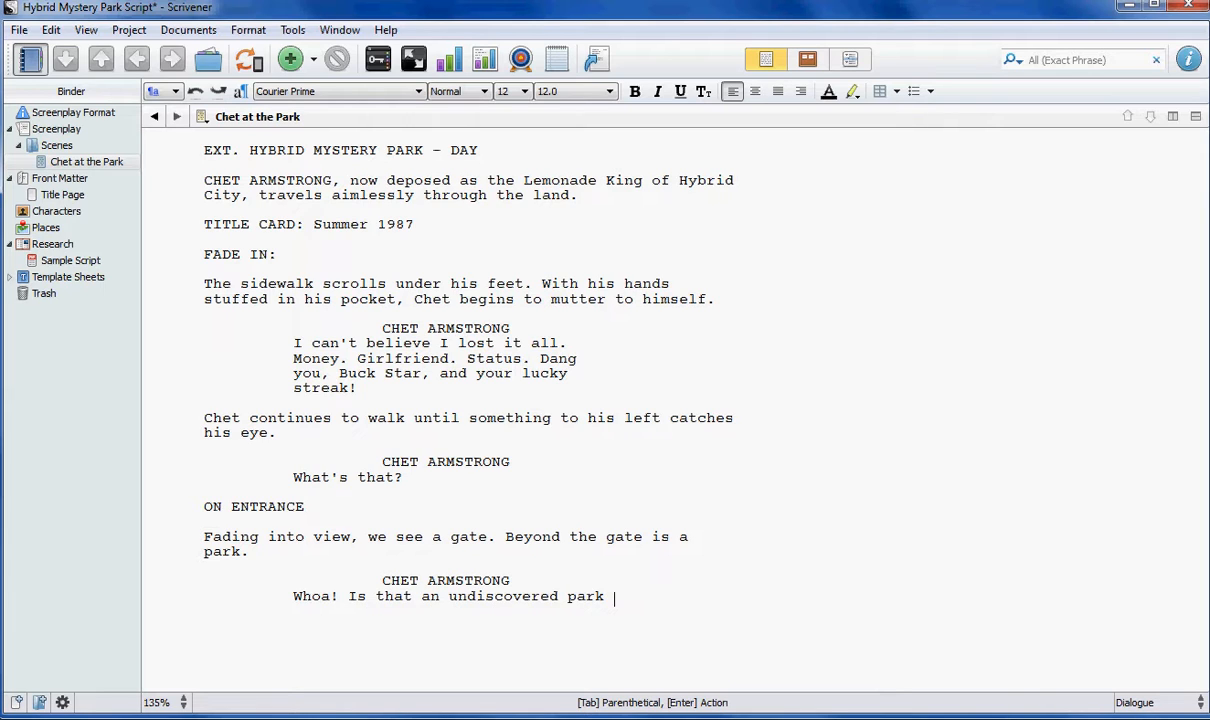
pyautogui.write('I see before me?')
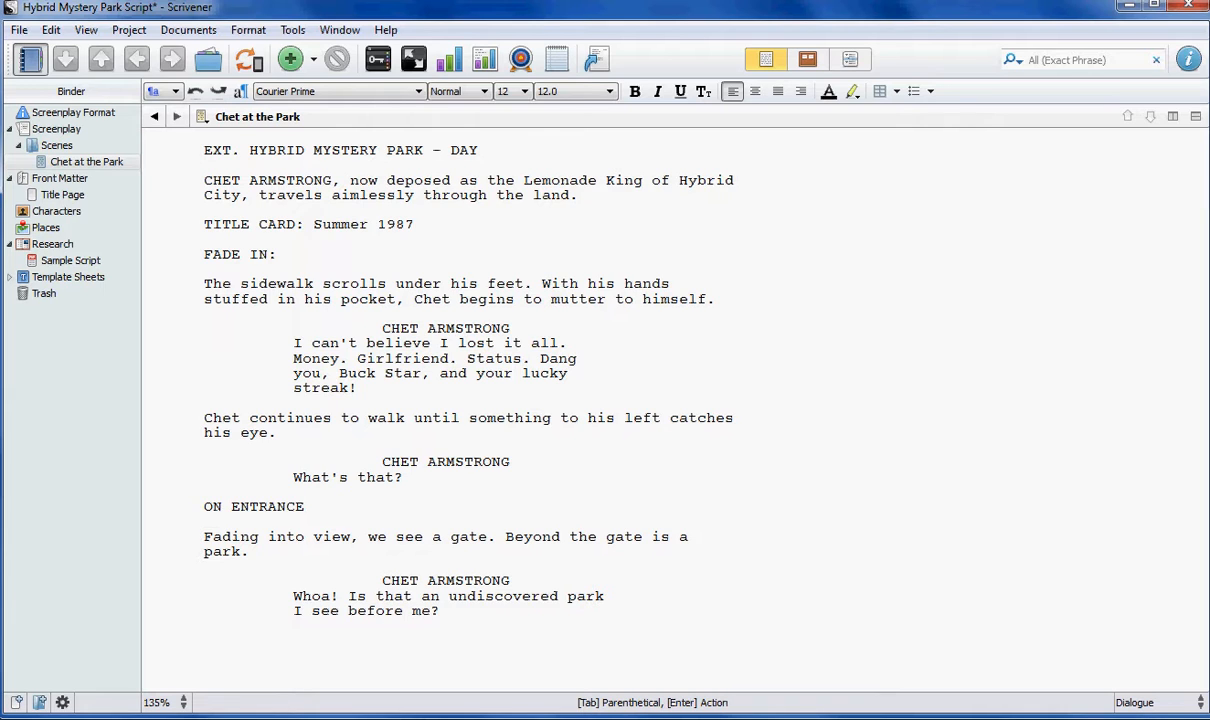
pyautogui.write(' Uh-oh, dfo')
pyautogui.press('BackSpace')
pyautogui.press('BackSpace')
pyautogui.write('o I smell busi')
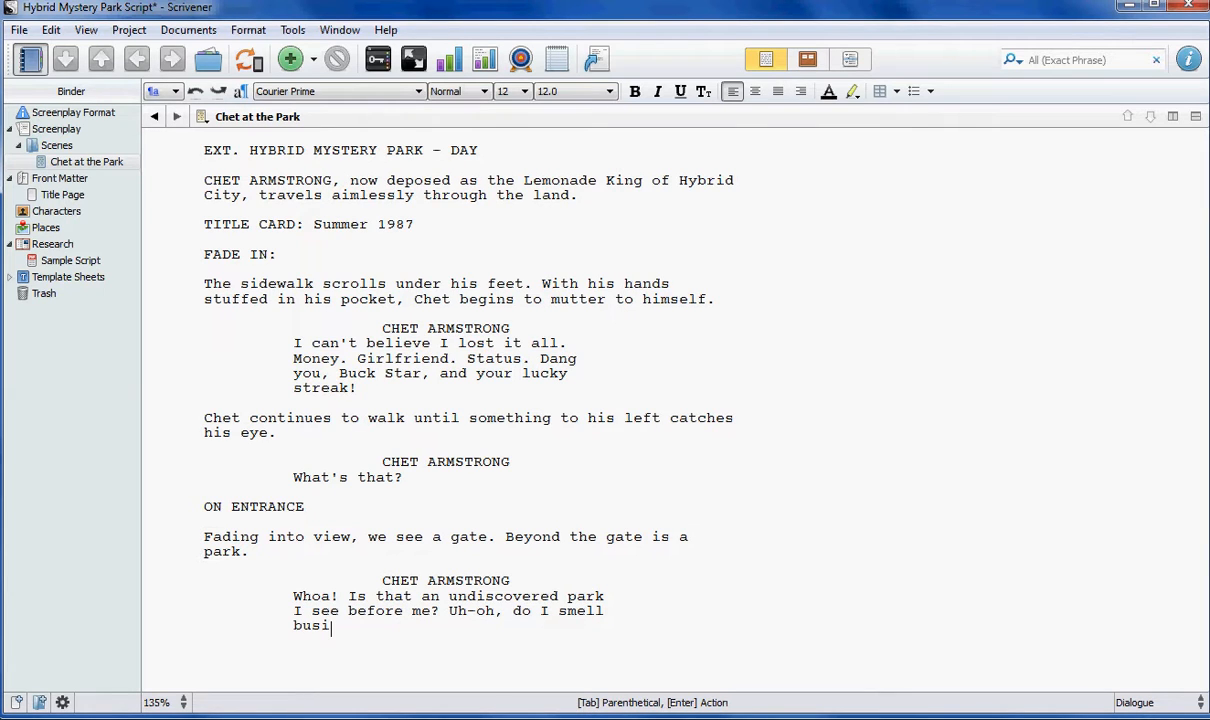
pyautogui.write('ness opportunity?')
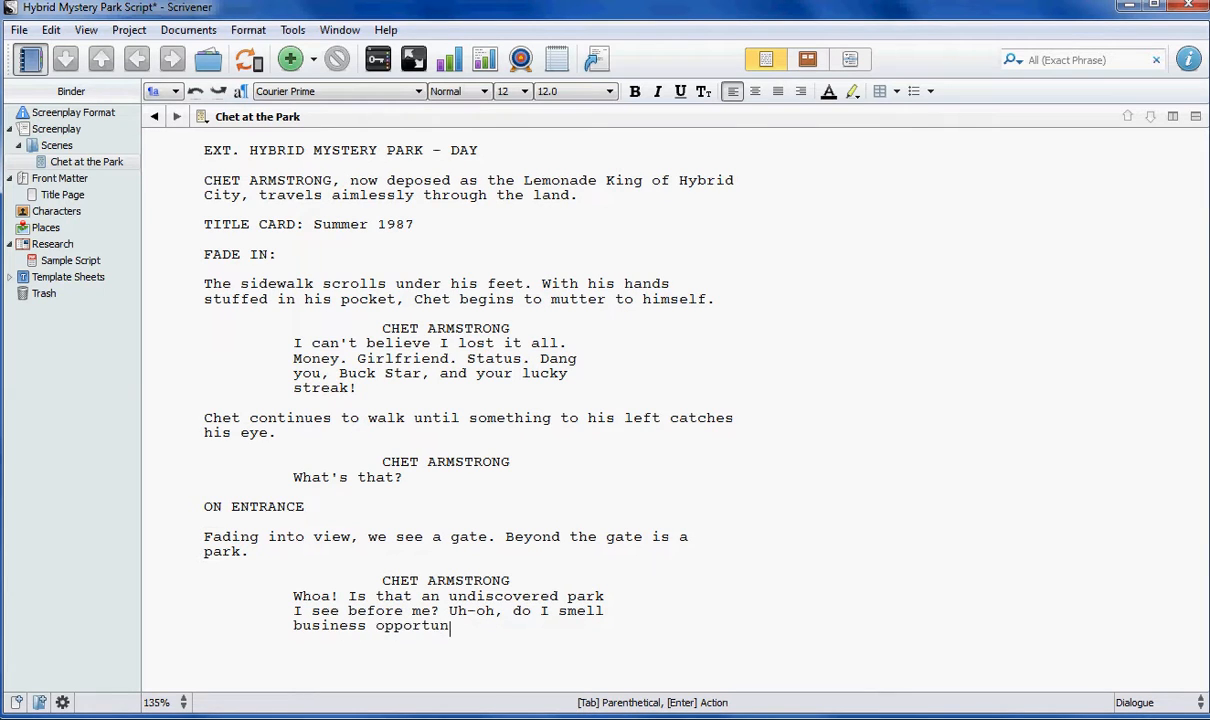
# End the scene with the action line "FADE OUT:" below Chet's dialogue.
pyautogui.press('Return')
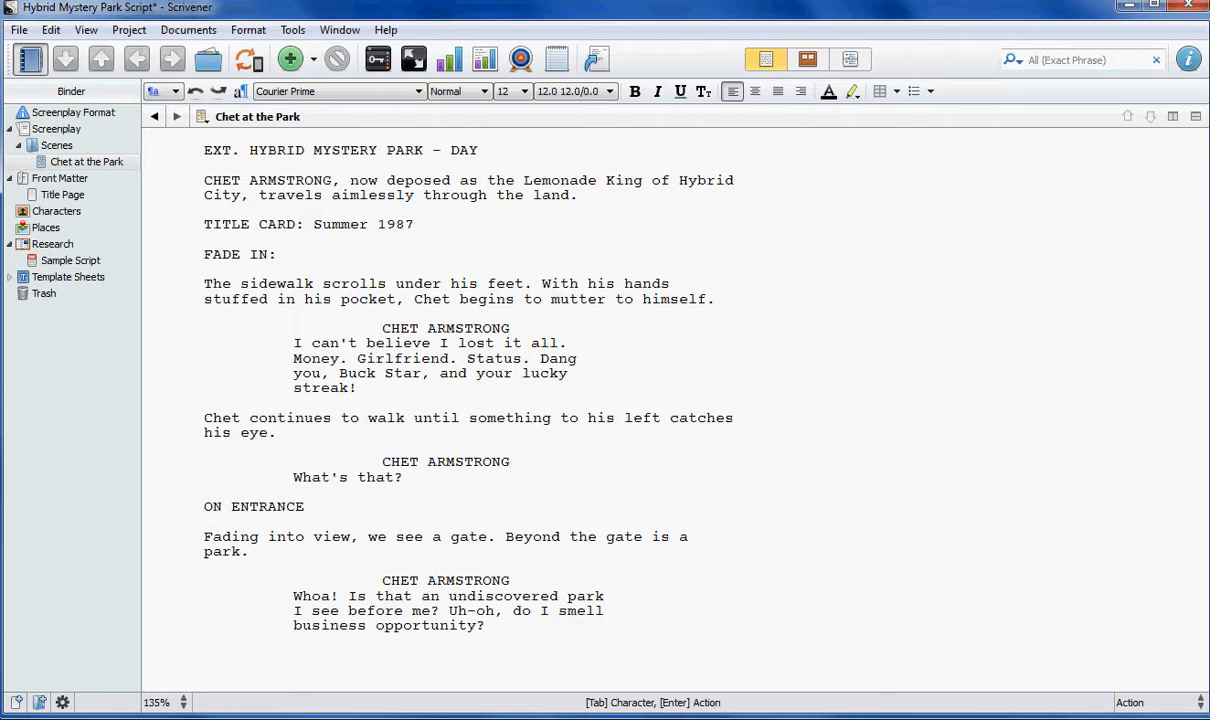
pyautogui.write('F')
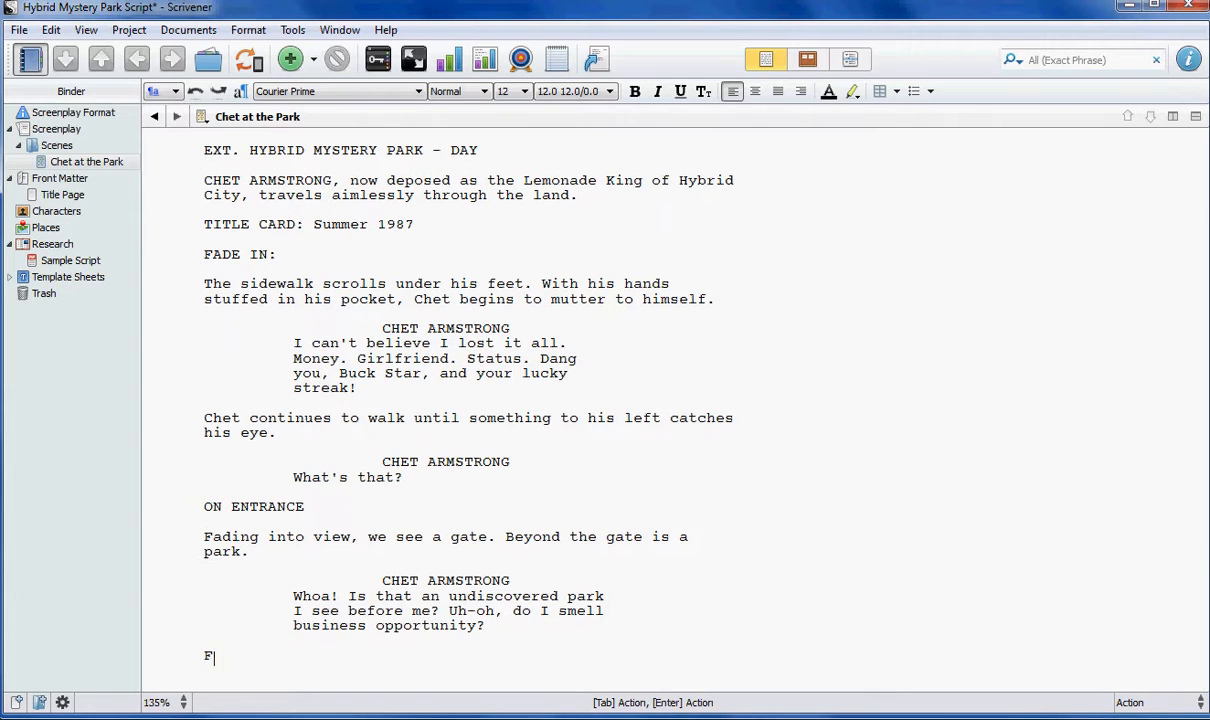
pyautogui.write('ADE OUT:')
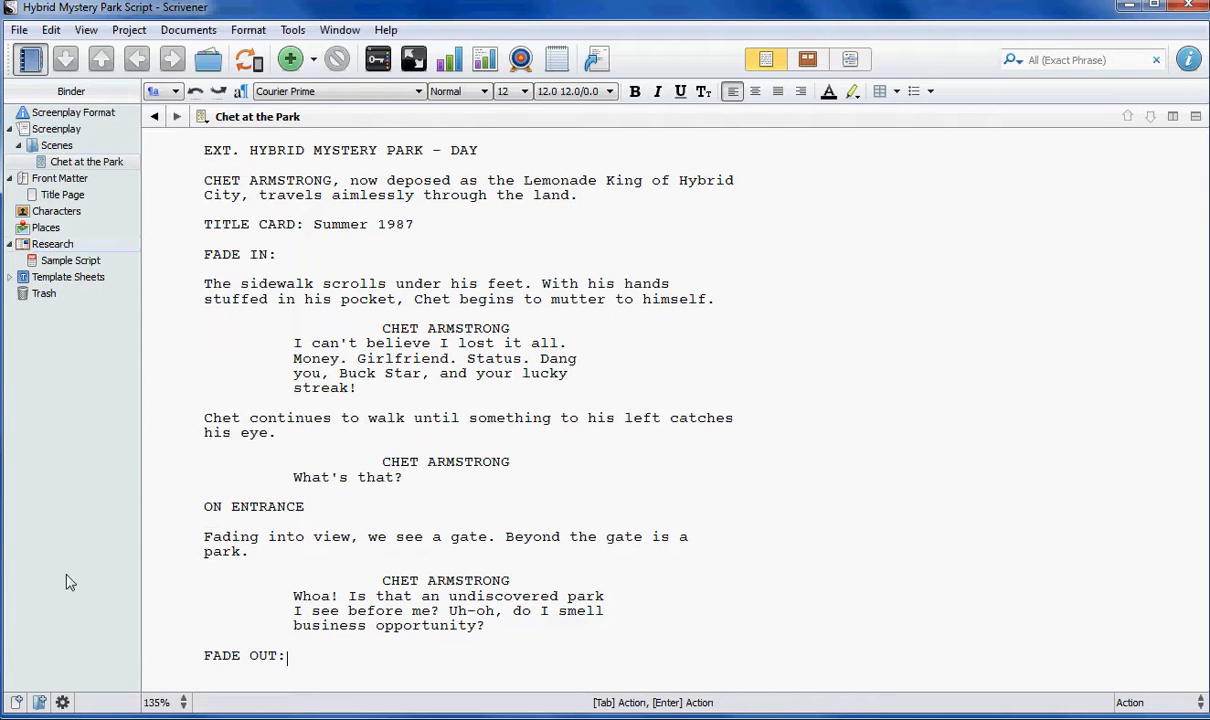
# Add a new scene document after "Chet at the Park" and name it "Chet in the Park".
pyautogui.click(16, 703)
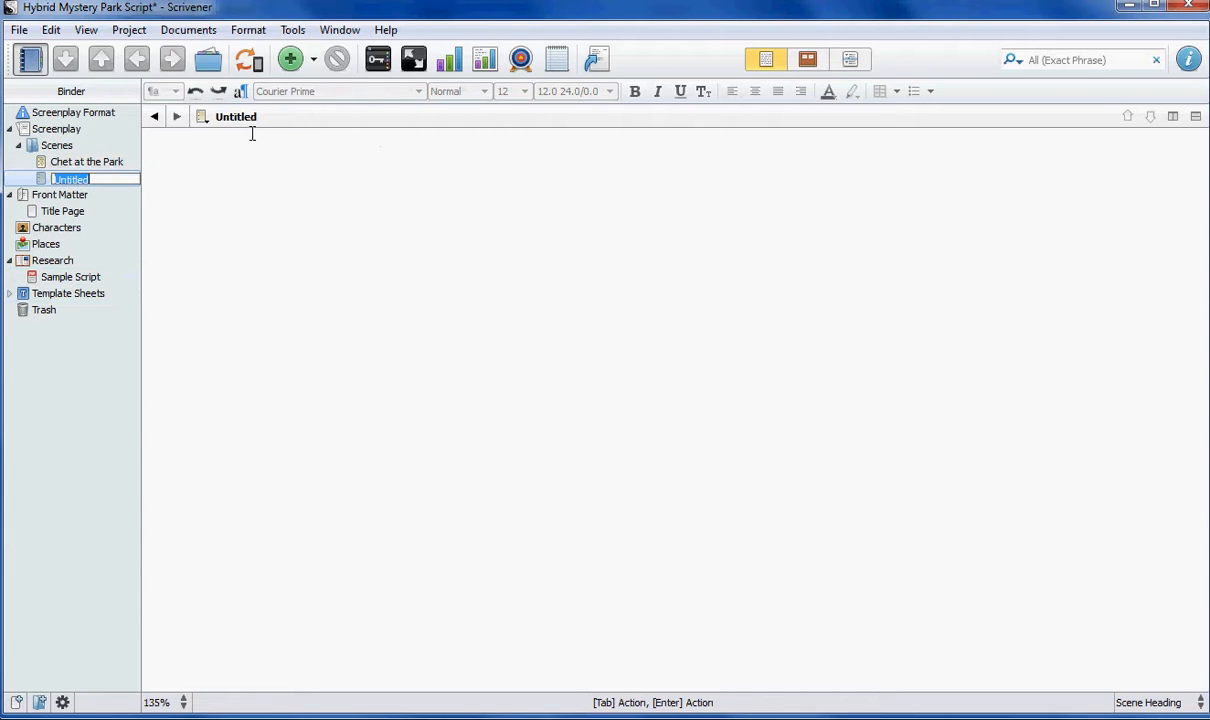
pyautogui.write('Chet ')
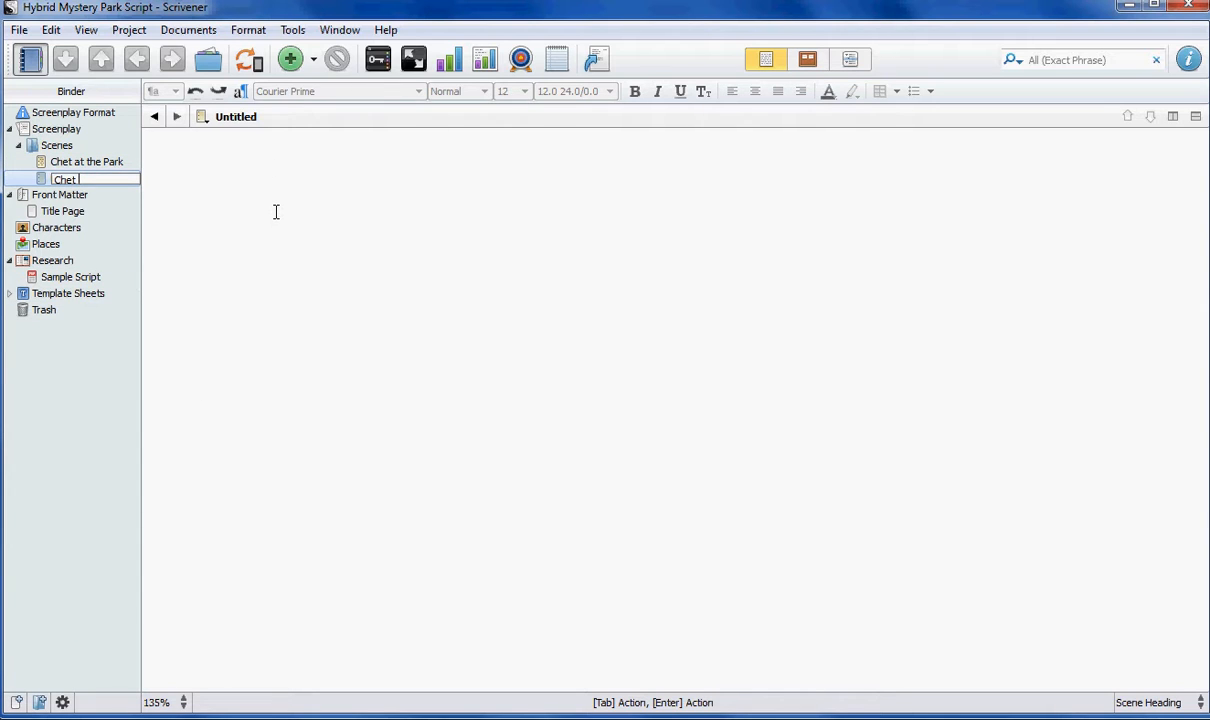
pyautogui.write('in the Paer')
pyautogui.press('BackSpace')
pyautogui.press('BackSpace')
pyautogui.write('rk')
pyautogui.press('Return')
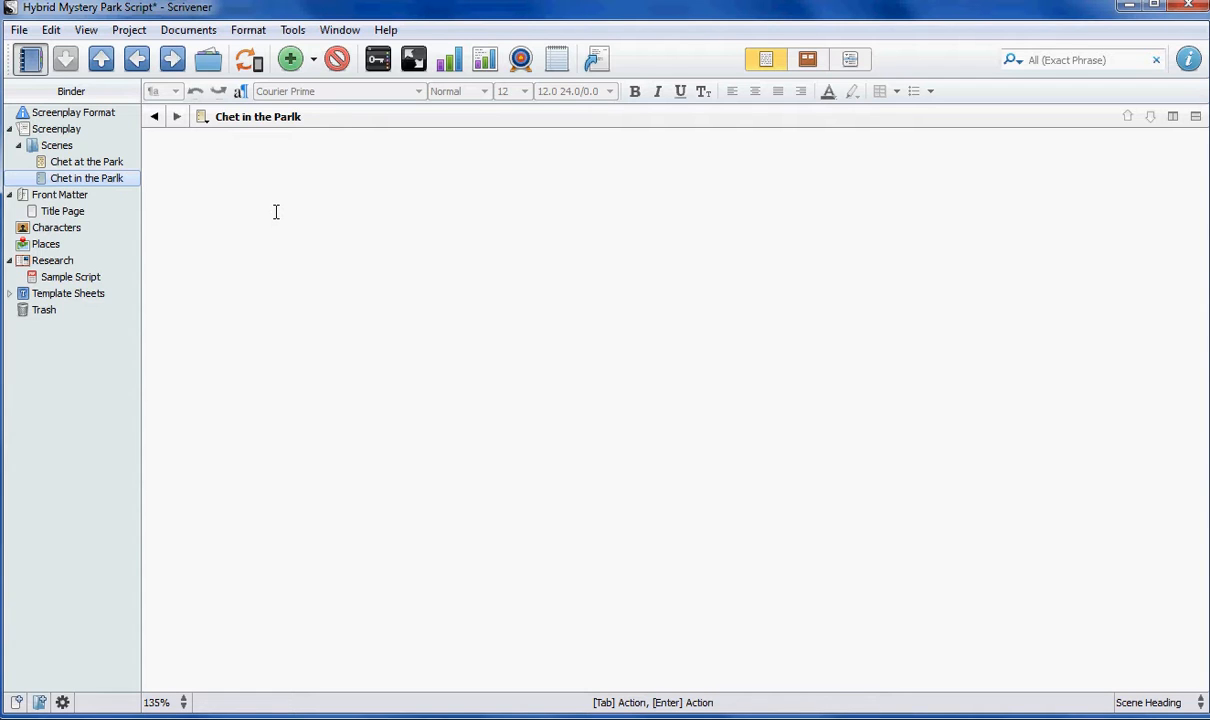
# Start the new scene with the scene heading "EXT. HYBRID MYSTERY PARK - DAY".
pyautogui.click(273, 183)
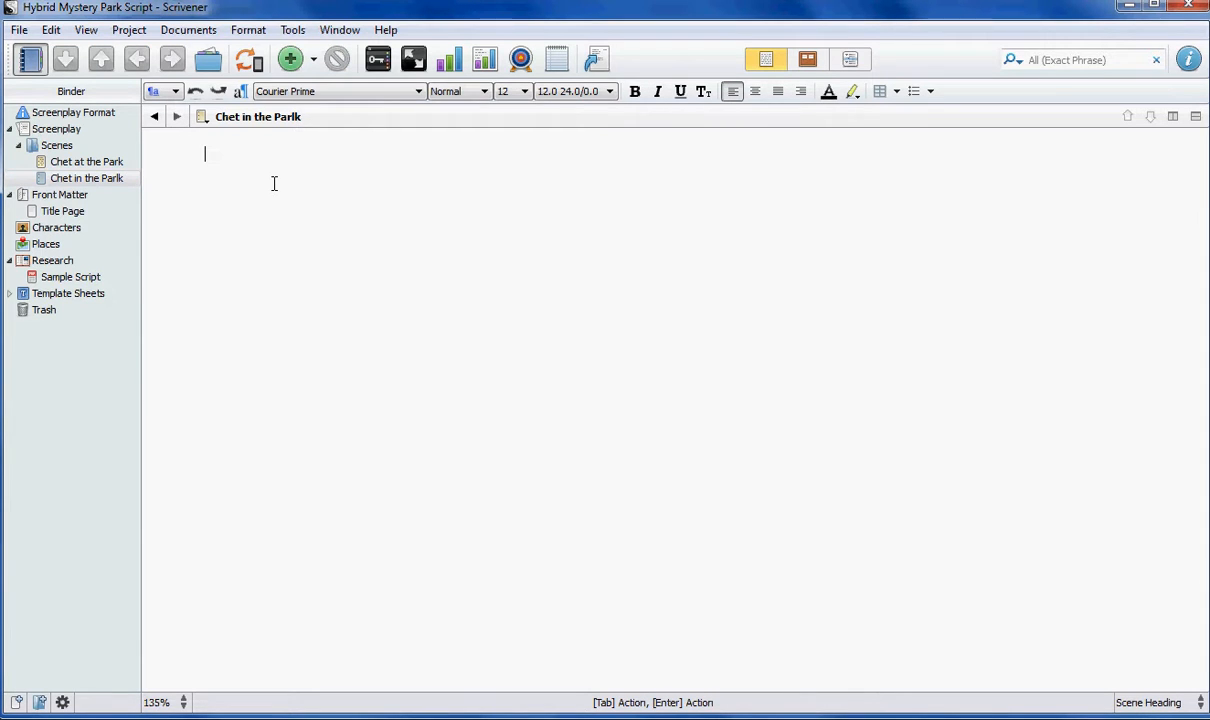
pyautogui.write('EXZT')
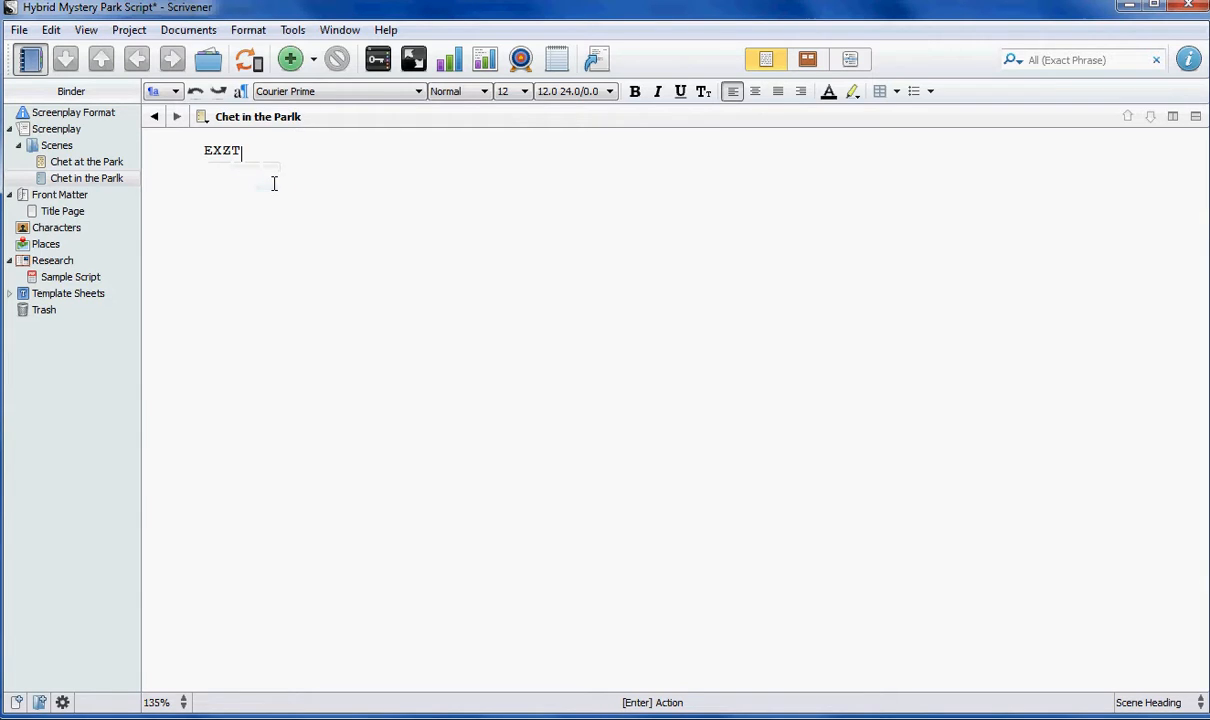
pyautogui.press('BackSpace')
pyautogui.press('BackSpace')
pyautogui.press('BackSpace')
pyautogui.write('XT')
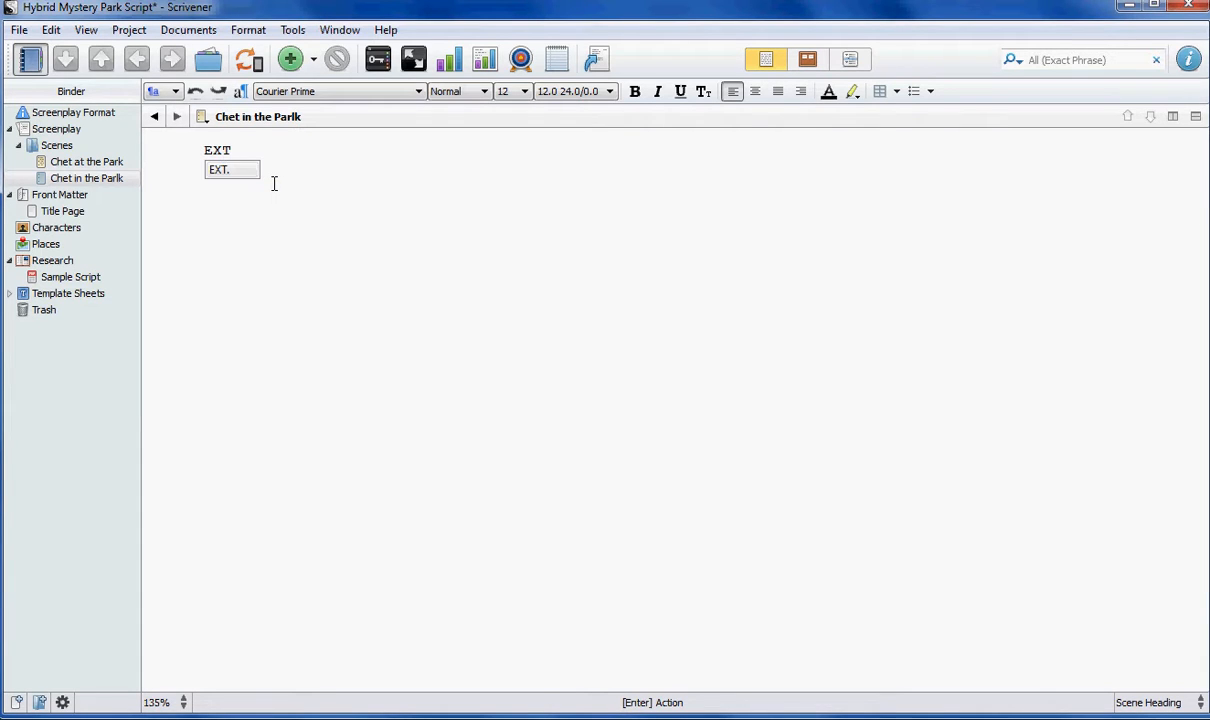
pyautogui.press('Return')
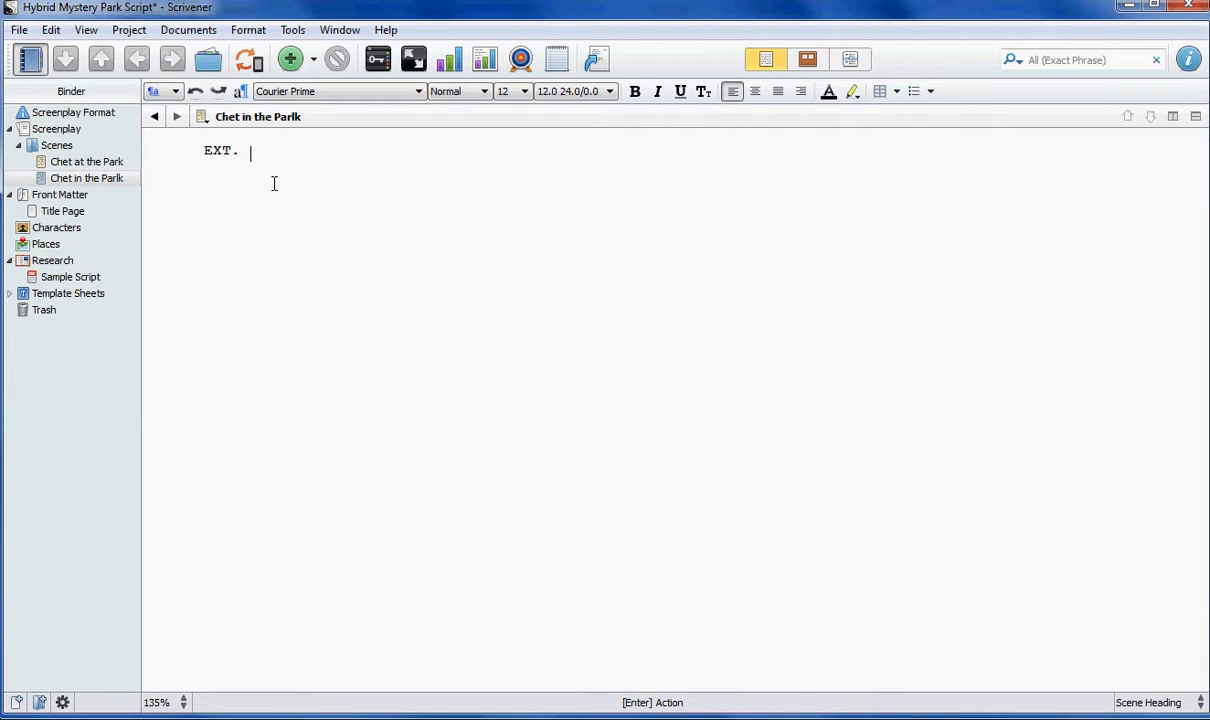
pyautogui.write('HYBRID MY')
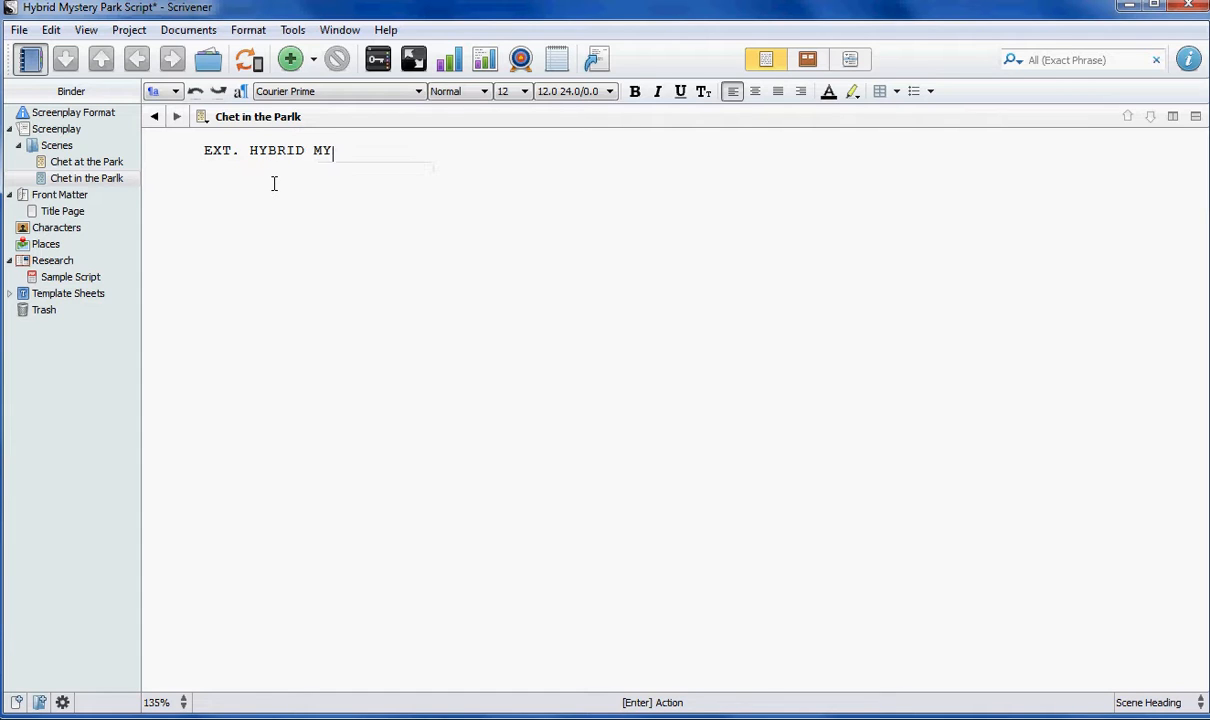
pyautogui.write('STERY PARK')
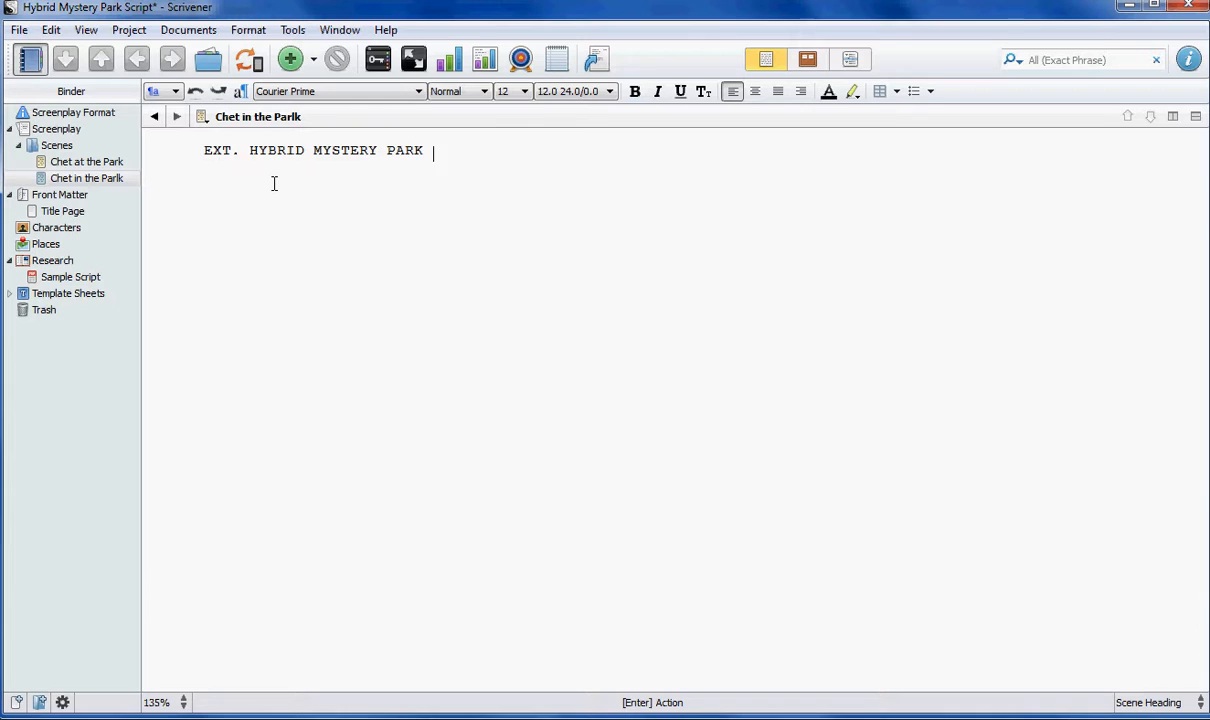
pyautogui.write(' - DAY')
# Reopen the "Chet at the Park" scene to review its script.
pyautogui.click(70, 162)
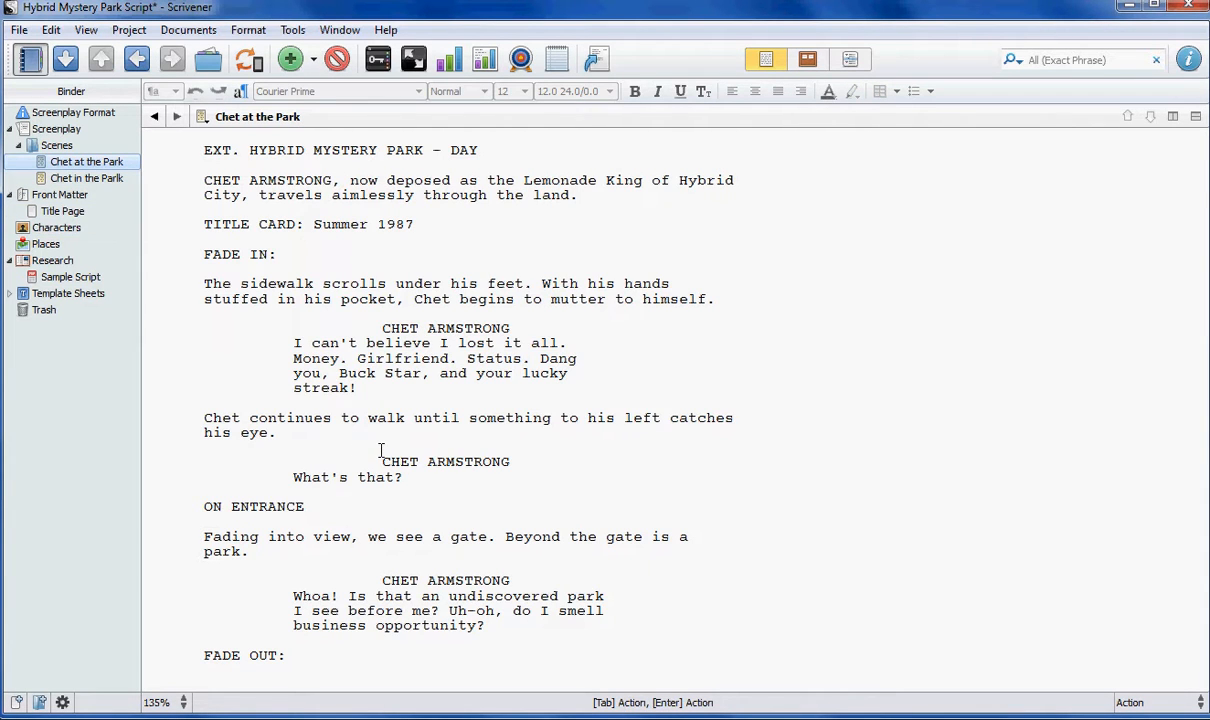
pyautogui.click(308, 514)
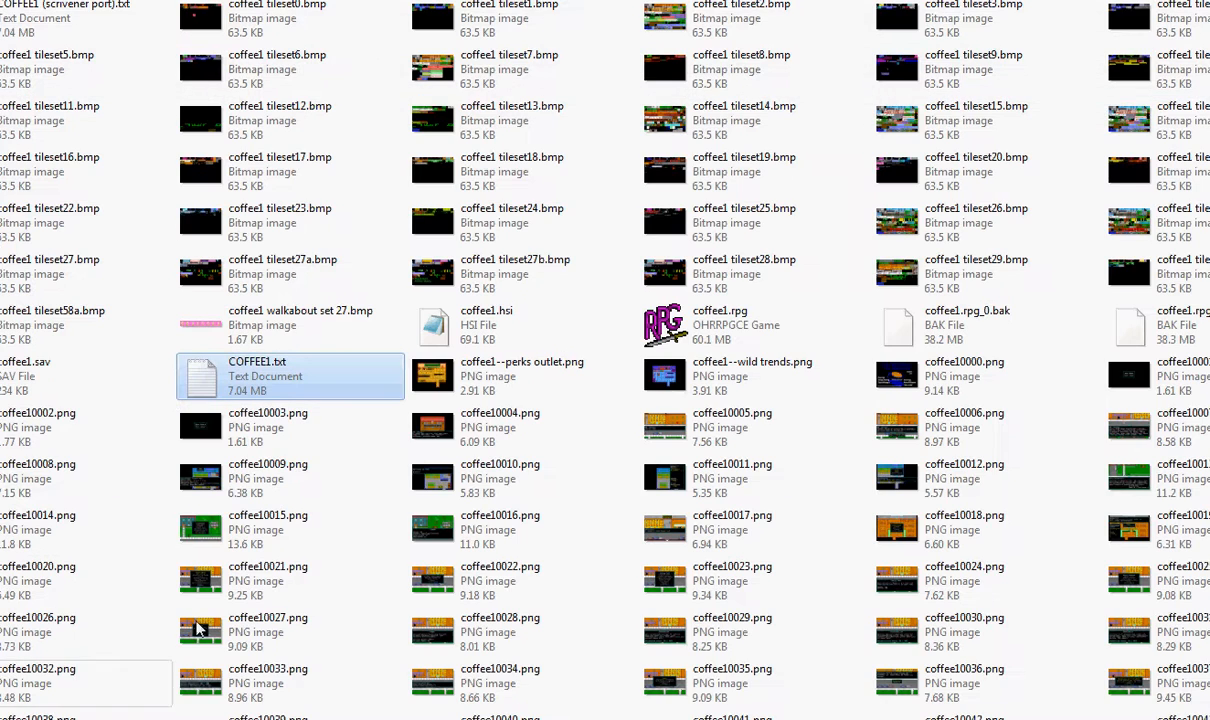
# Find custom.exe in the game files folder and launch the OHRRPGCE editor.
pyautogui.scroll(5, 605, 360)
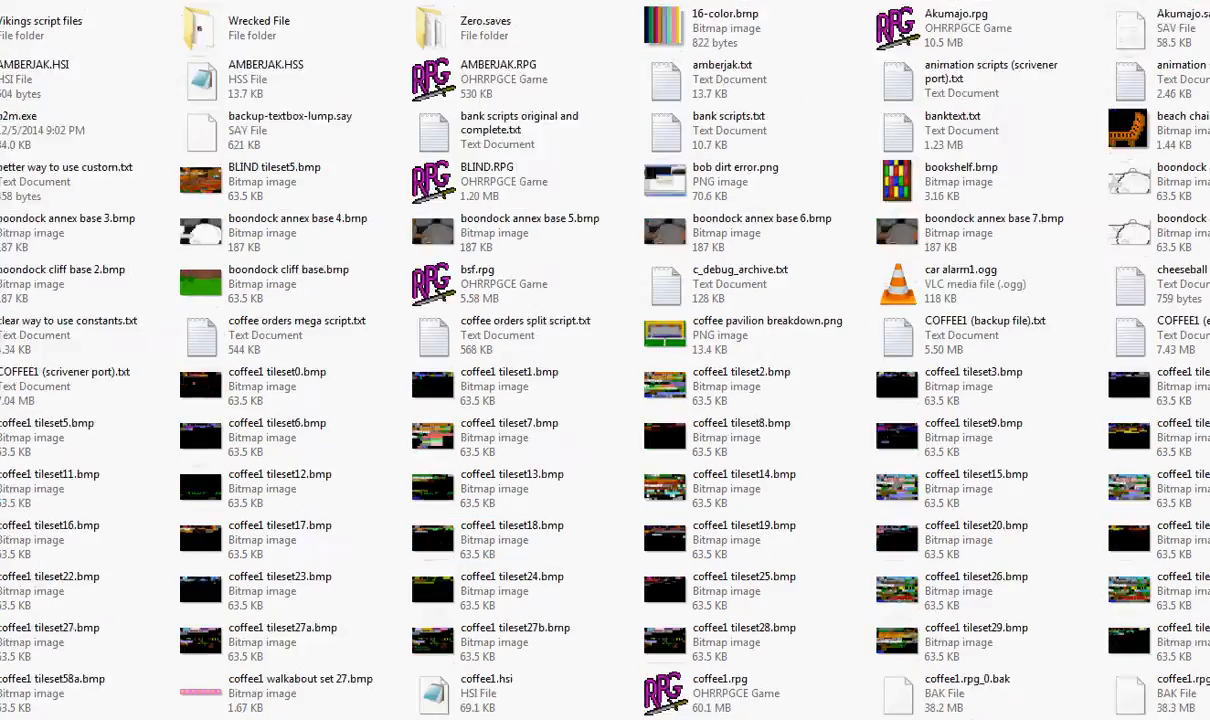
pyautogui.scroll(-13, 605, 360)
pyautogui.scroll(-8, 540, 265)
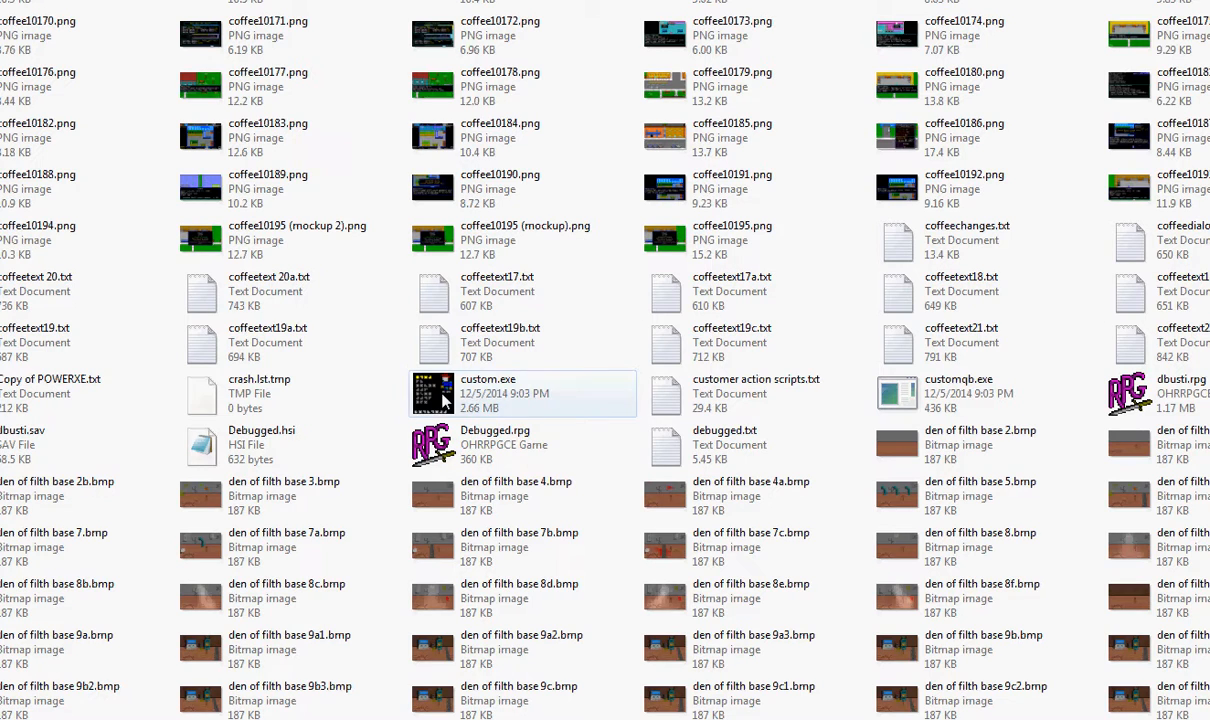
pyautogui.click(470, 395)
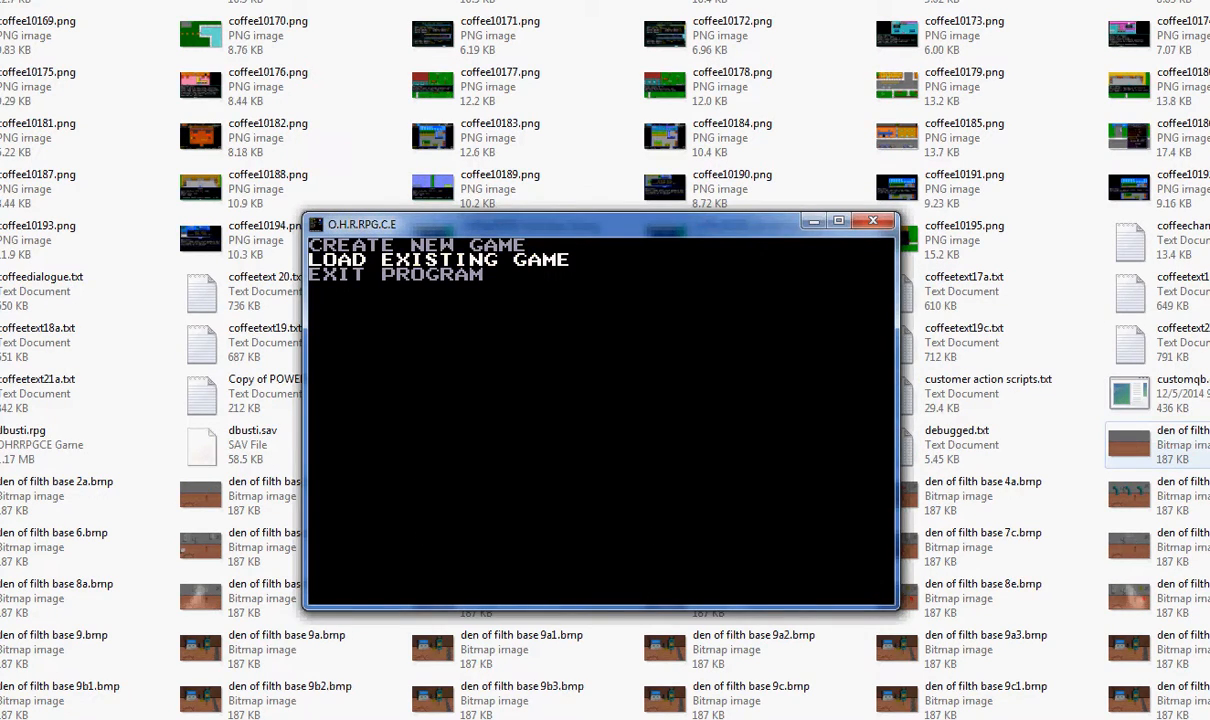
# Load the existing game "Entrepreneur: Hybrid Mystery Park" in the OHRRPGCE editor.
pyautogui.press('Return')
pyautogui.press('Down')
pyautogui.press('Down')
pyautogui.press('Down')
pyautogui.press('Down')
pyautogui.press('Down')
pyautogui.press('Down')
pyautogui.press('Down')
pyautogui.press('Down')
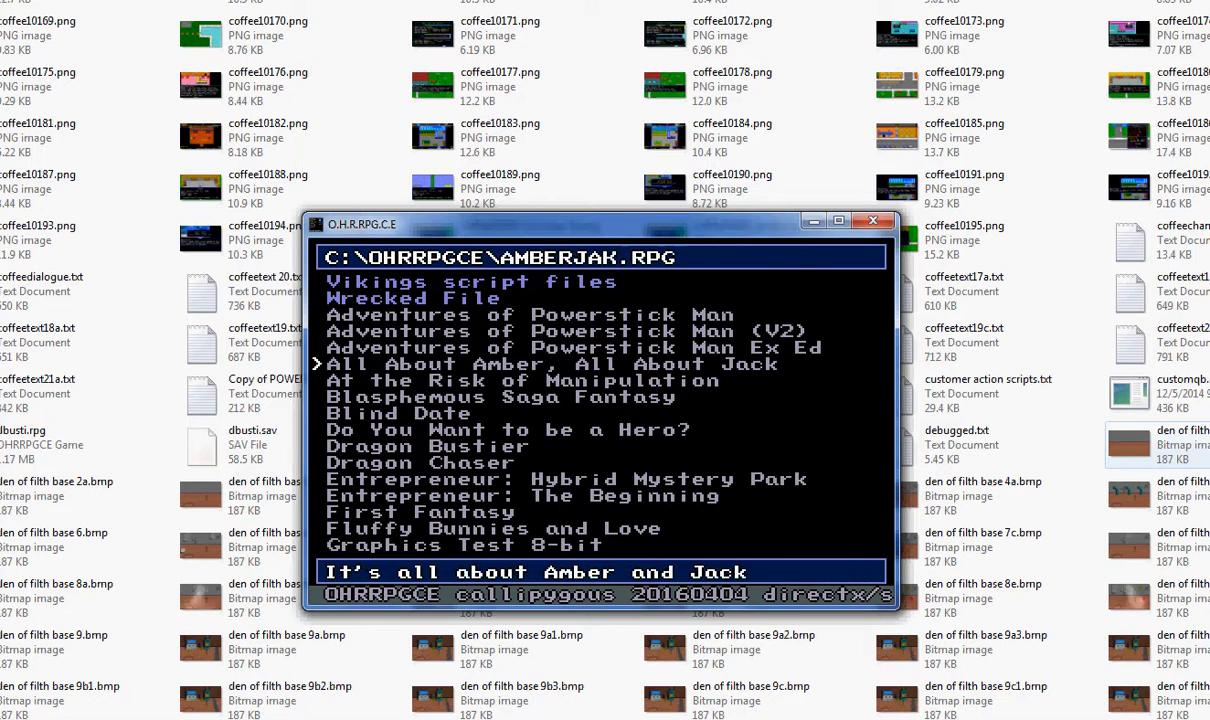
pyautogui.press('Down')
pyautogui.press('Down')
pyautogui.press('Return')
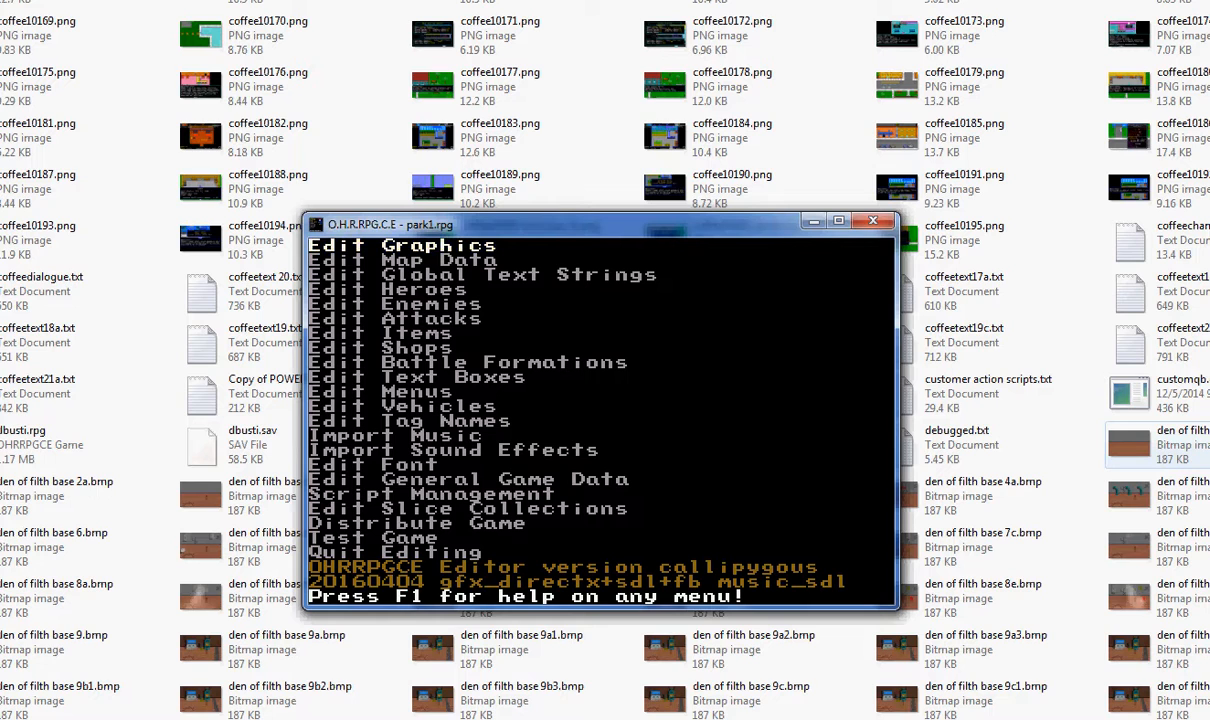
# Open the text box editor of the loaded park game.
pyautogui.press('Down')
pyautogui.press('Down')
pyautogui.press('Down')
pyautogui.press('Down')
pyautogui.press('Down')
pyautogui.press('Down')
pyautogui.press('Down')
pyautogui.press('Down')
pyautogui.press('Down')
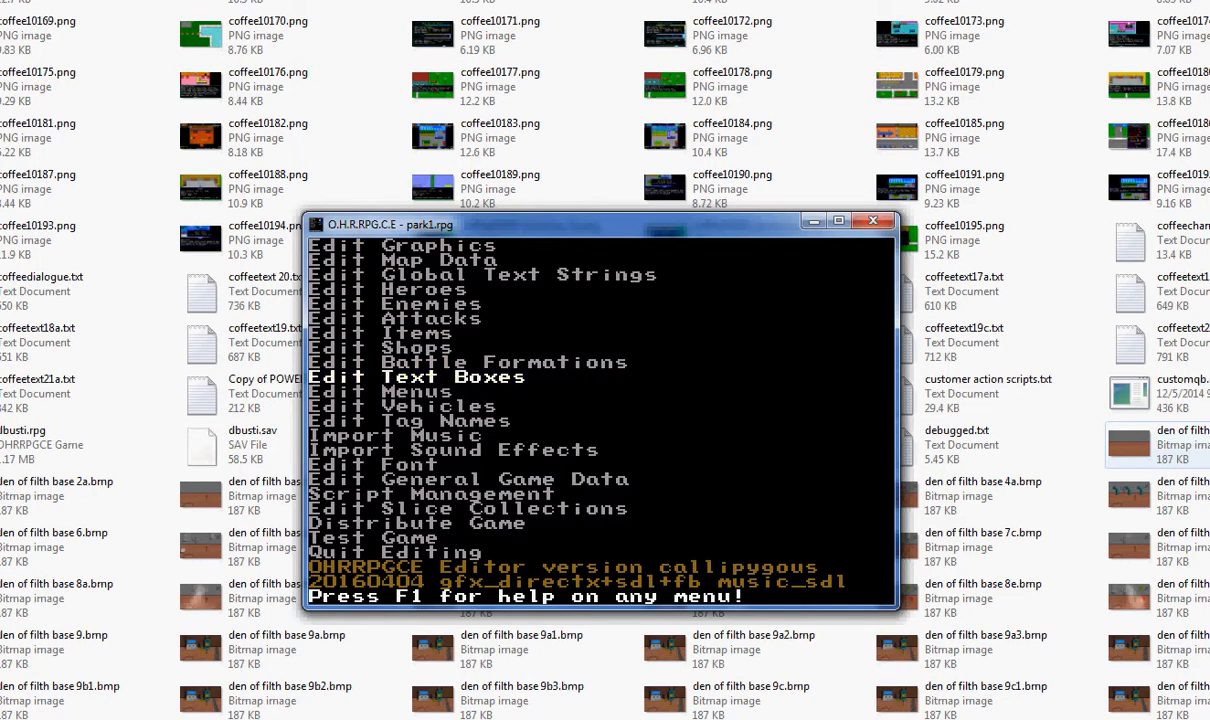
pyautogui.press('Return')
# Export the game's text boxes to a text file named "park example".
pyautogui.press('Down')
pyautogui.press('Down')
pyautogui.press('Down')
pyautogui.press('Down')
pyautogui.press('Down')
pyautogui.press('Down')
pyautogui.press('Down')
pyautogui.press('Down')
pyautogui.press('Down')
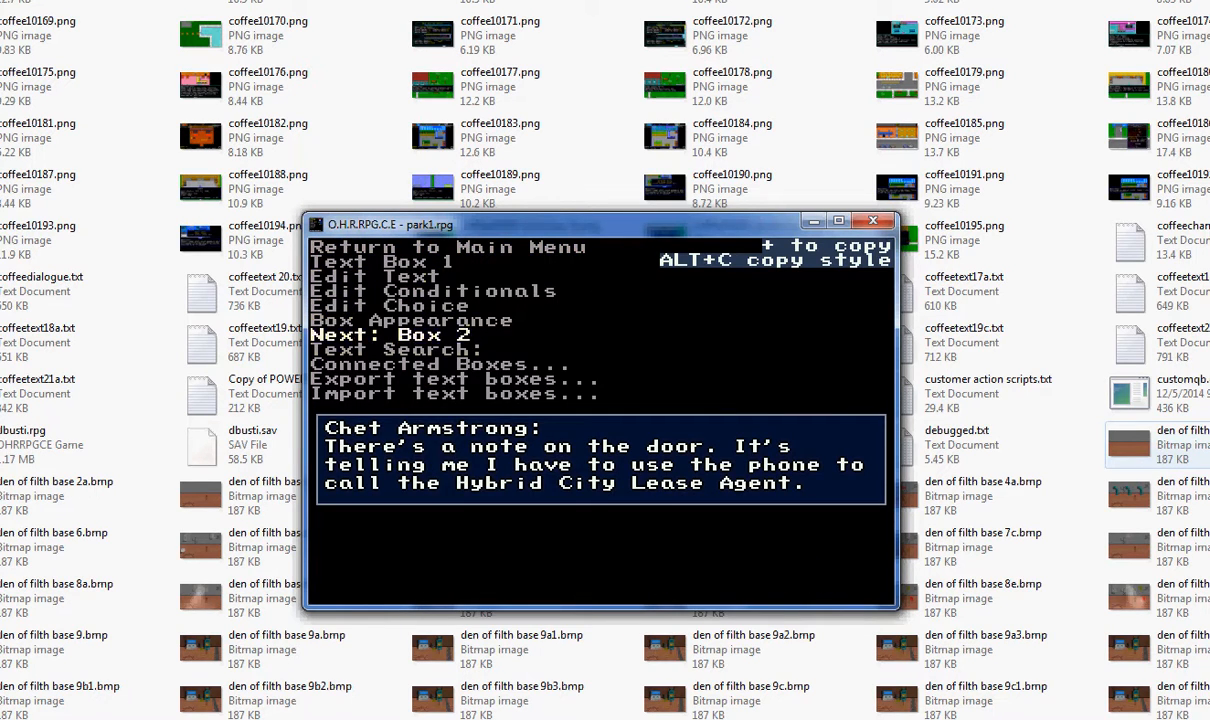
pyautogui.press('Return')
pyautogui.press('Return')
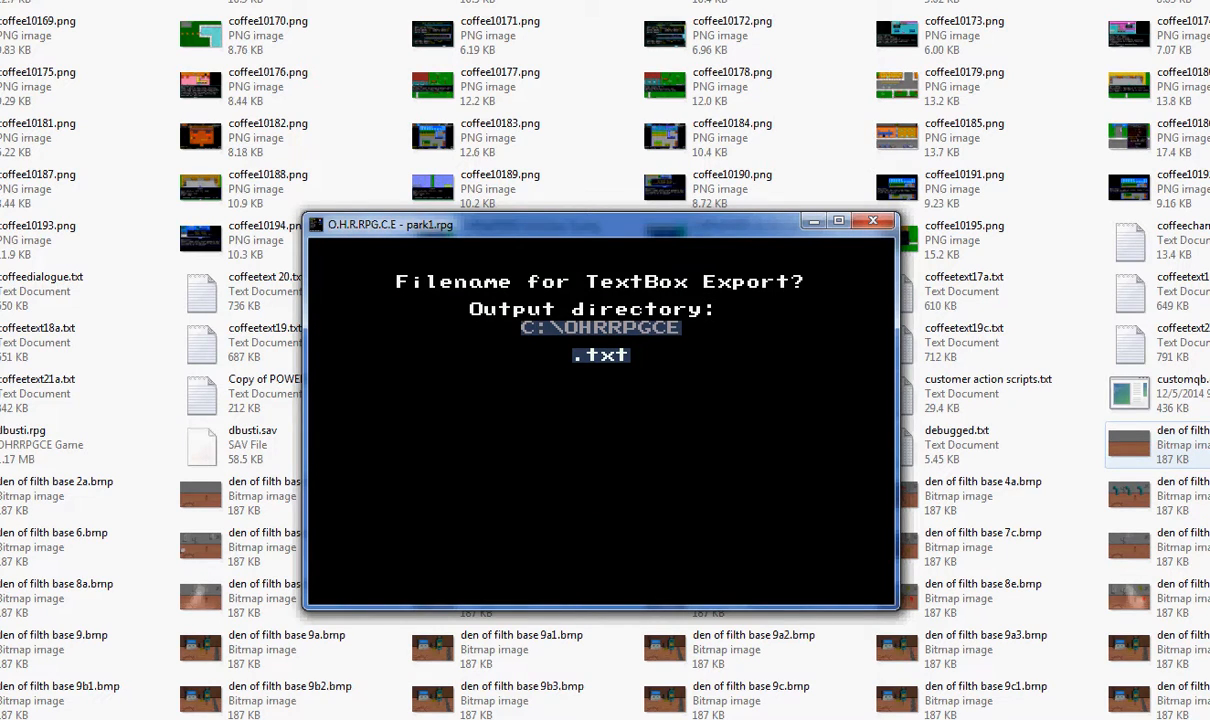
pyautogui.write('park example')
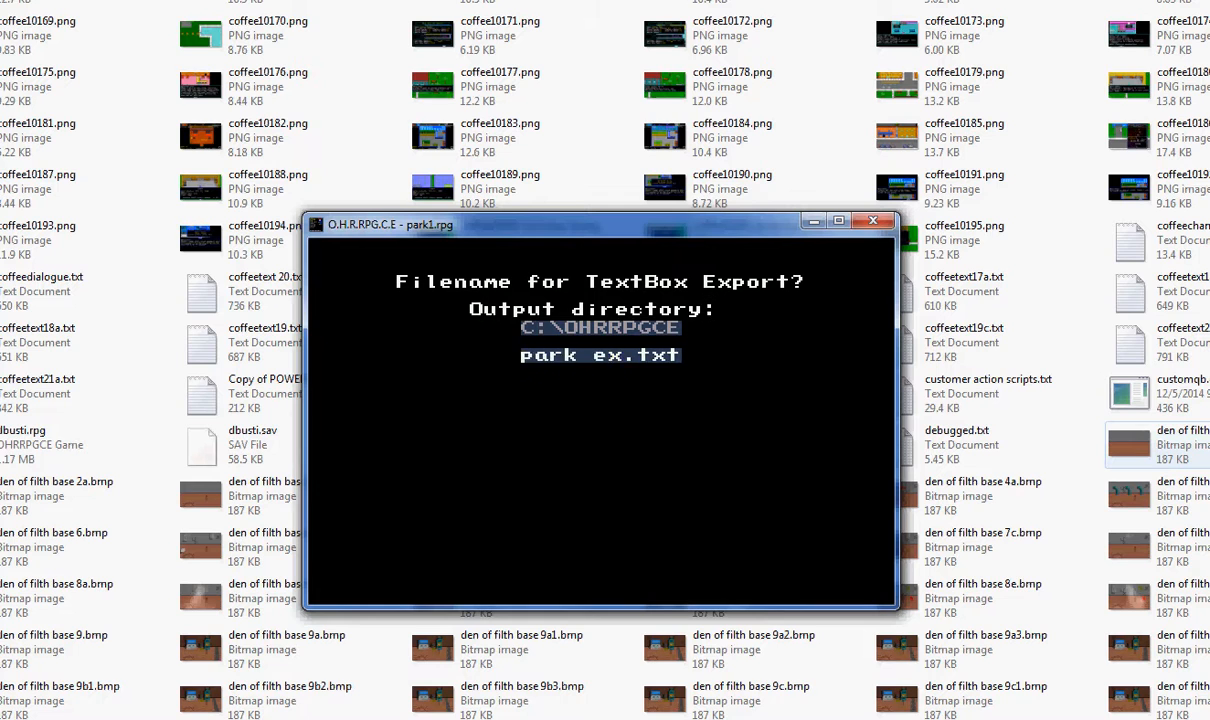
pyautogui.press('Return')
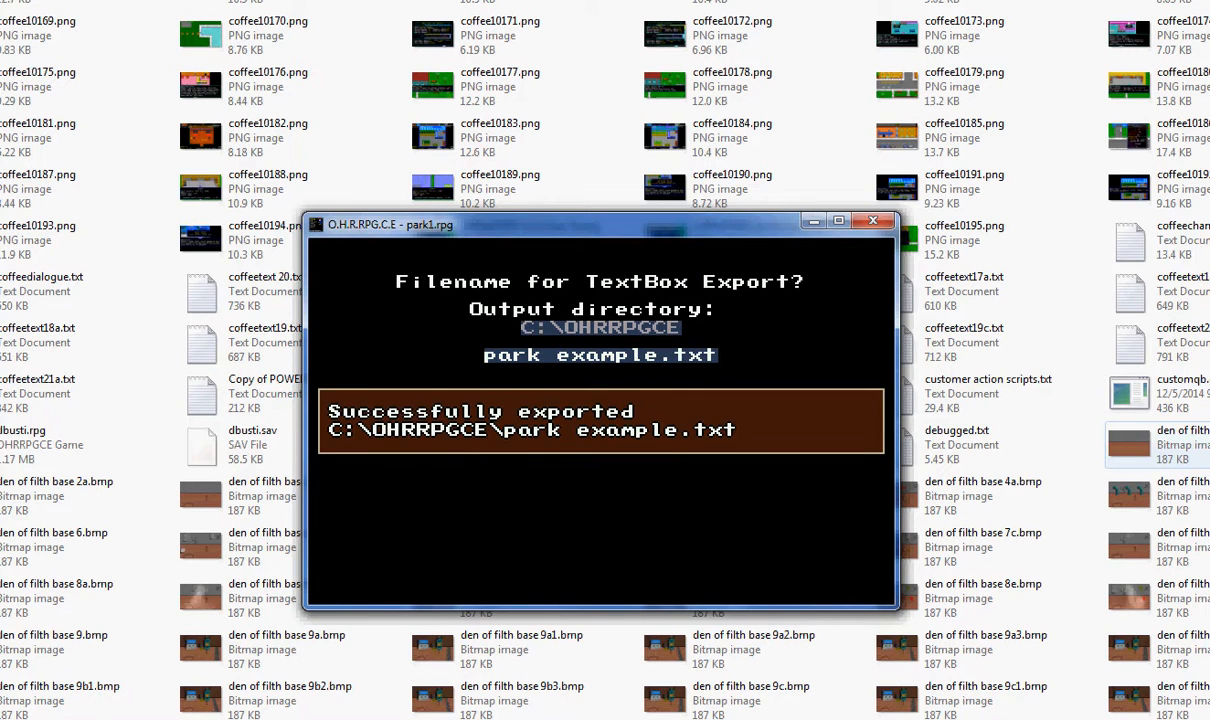
pyautogui.press('Return')
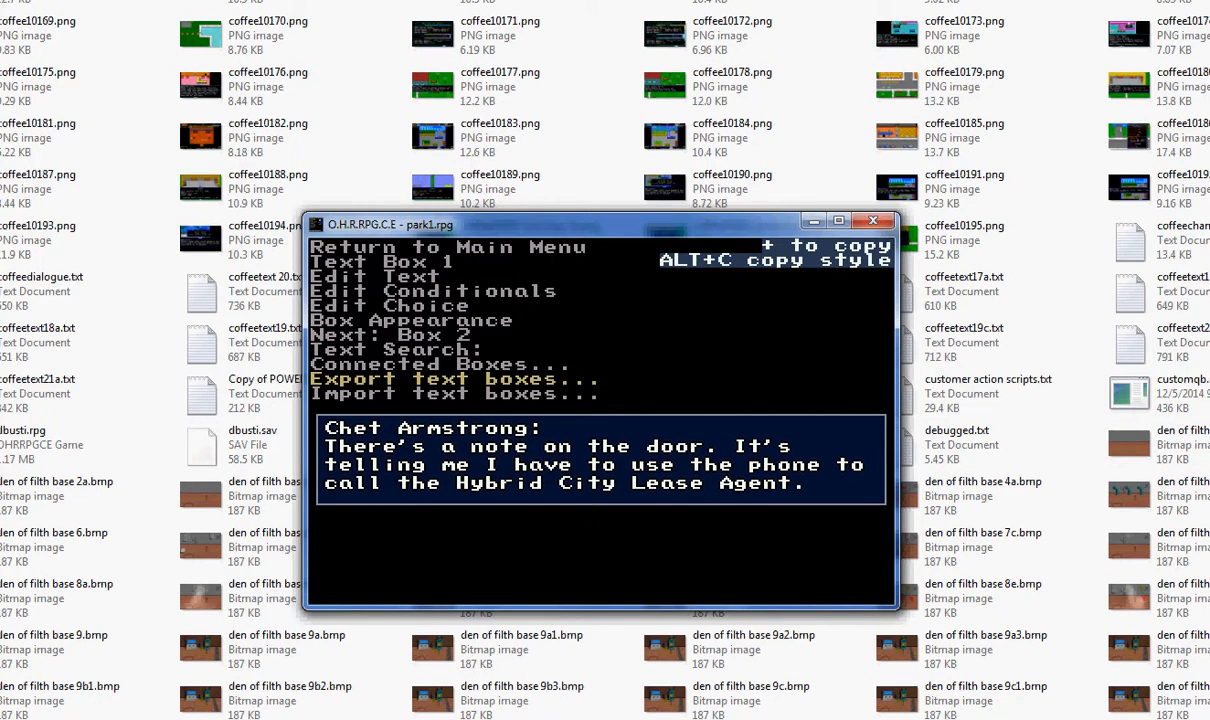
# Switch to the game files folder, find park example.txt and open it in Notepad.
pyautogui.hotkey('alt', 'Tab')
pyautogui.scroll(-20, 605, 360)
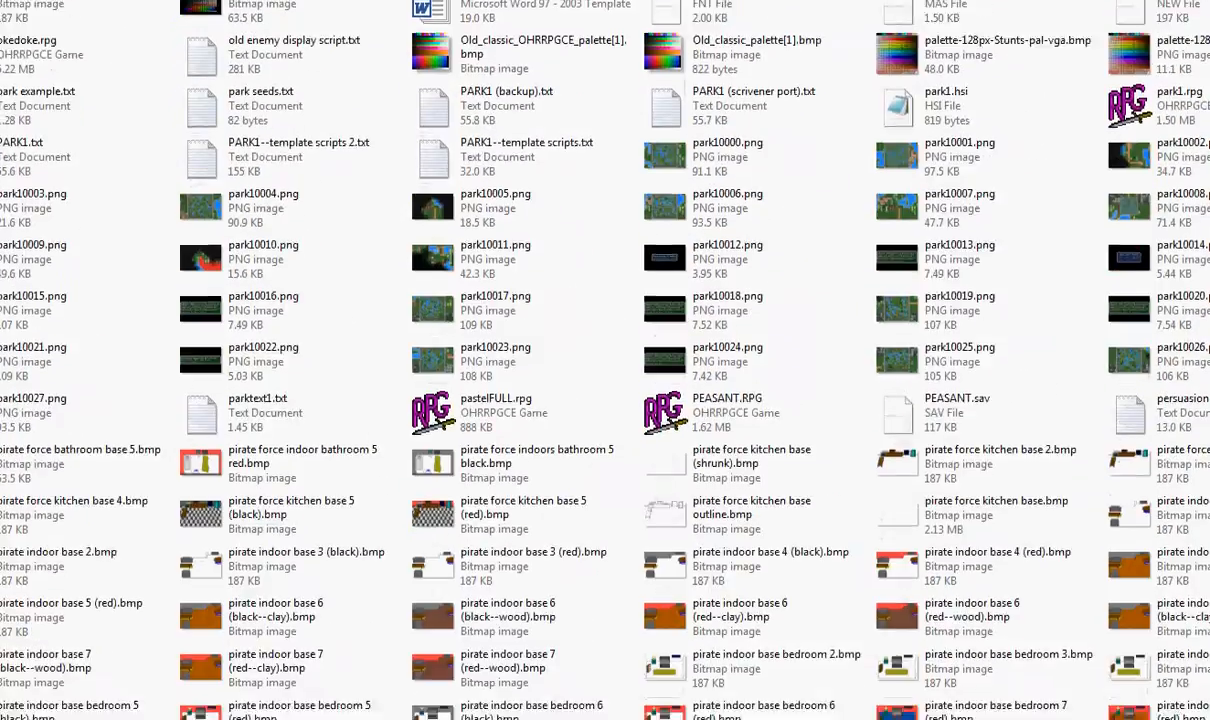
pyautogui.scroll(-5, 572, 340)
pyautogui.scroll(7, 605, 360)
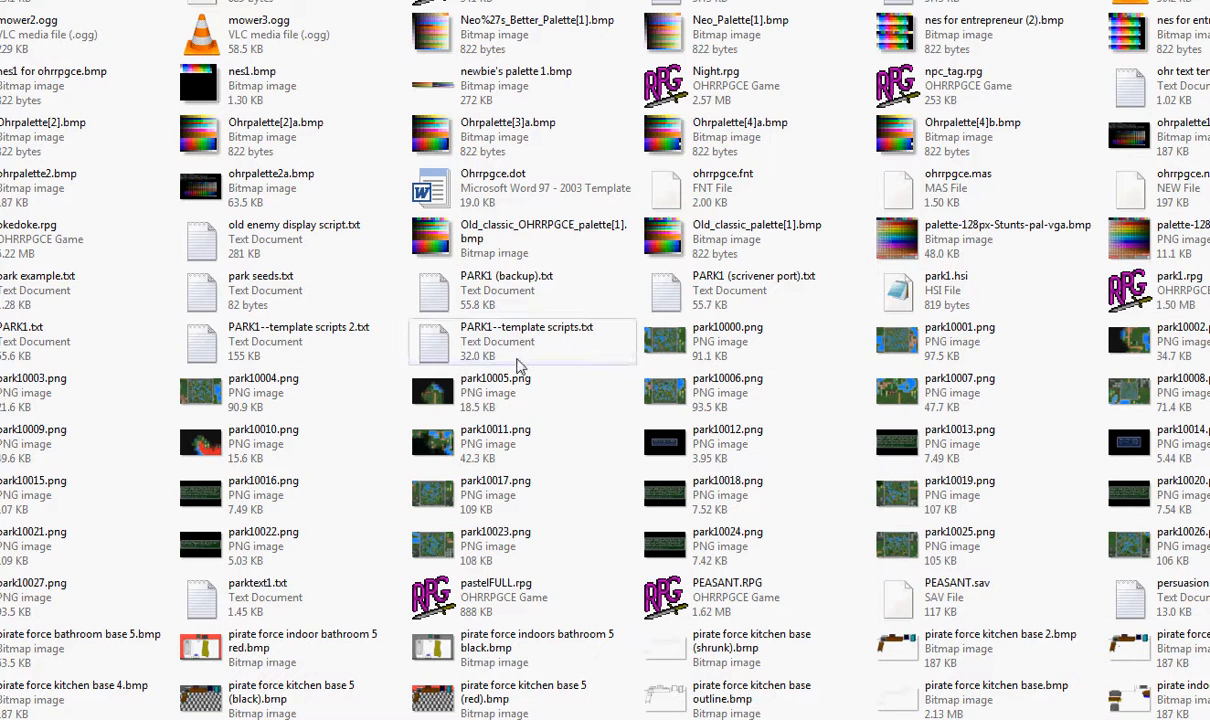
pyautogui.doubleClick(28, 281)
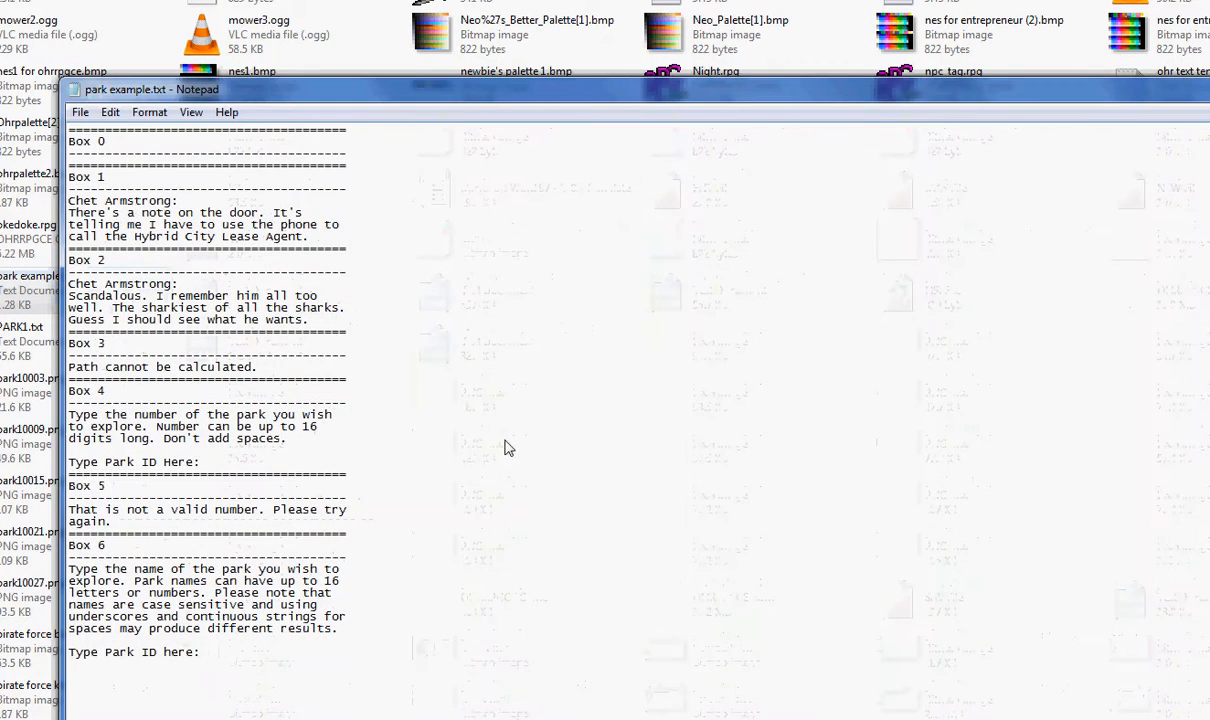
# Duplicate the Box 6 block at the end of the file, renumber the copy as Box 7 and clear its text.
pyautogui.moveTo(70, 540); pyautogui.dragTo(240, 668)
pyautogui.hotkey('ctrl', 'c')
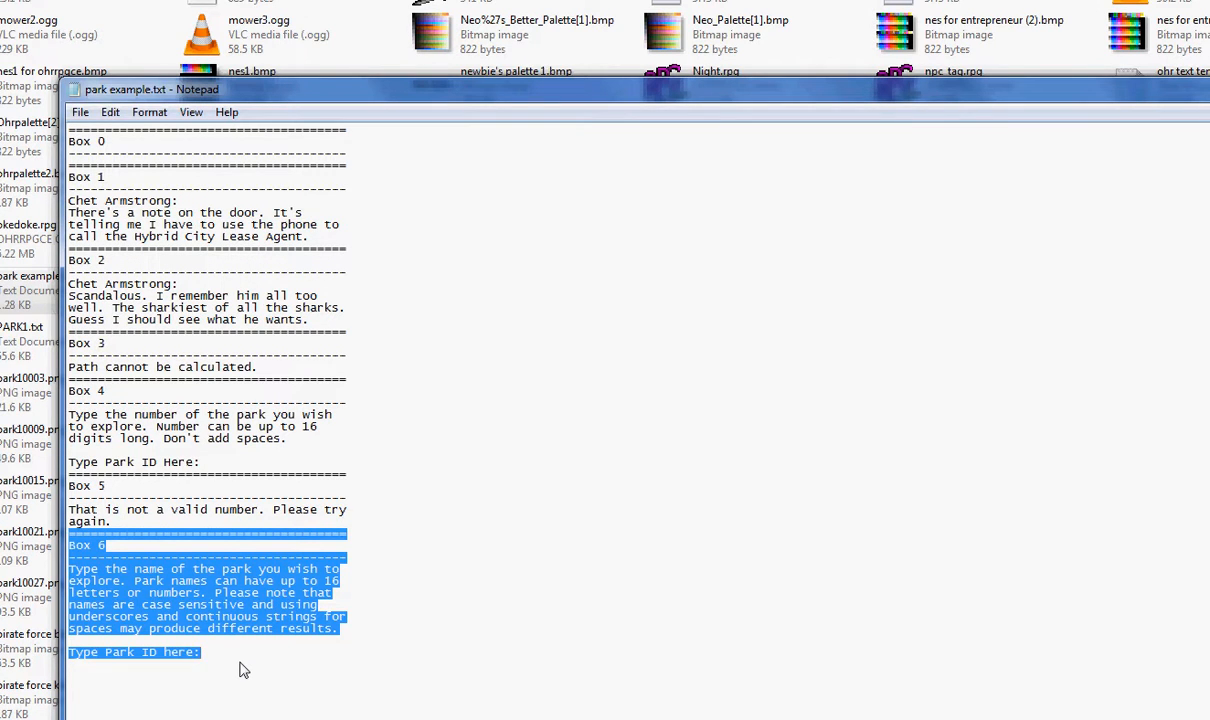
pyautogui.click(240, 668)
pyautogui.hotkey('ctrl', 'v')
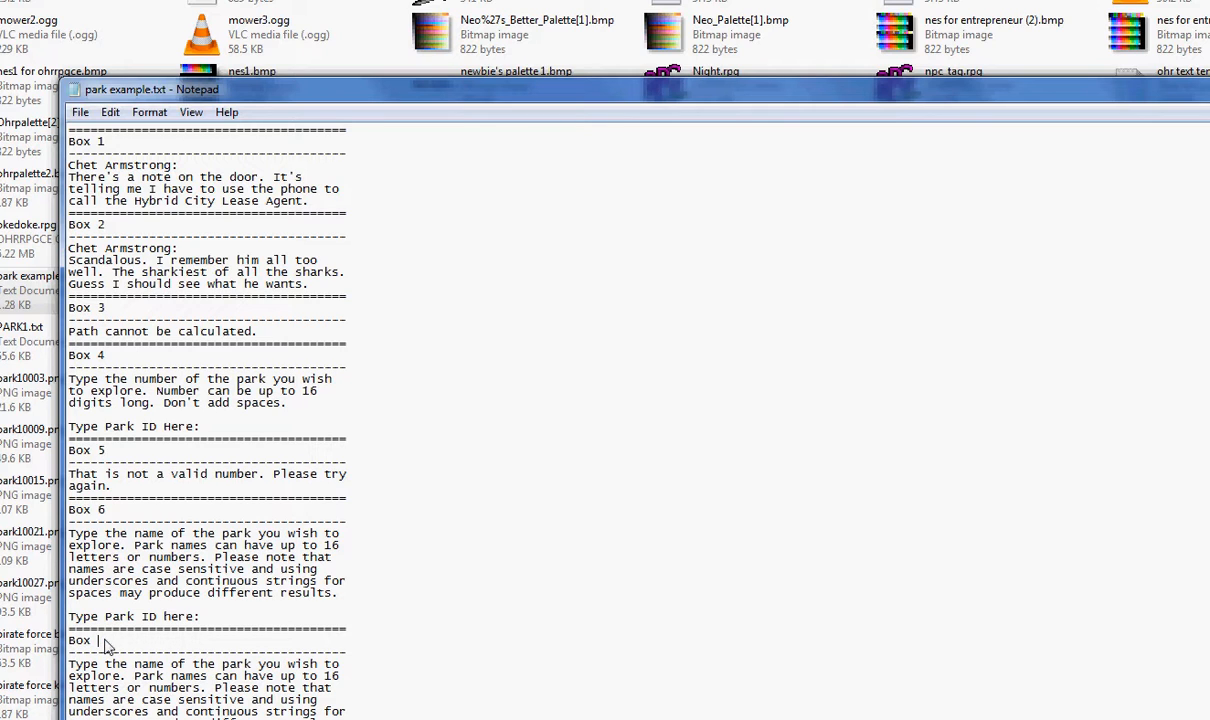
pyautogui.click(108, 643)
pyautogui.press('BackSpace')
pyautogui.write('7')
pyautogui.moveTo(68, 665); pyautogui.dragTo(340, 718)
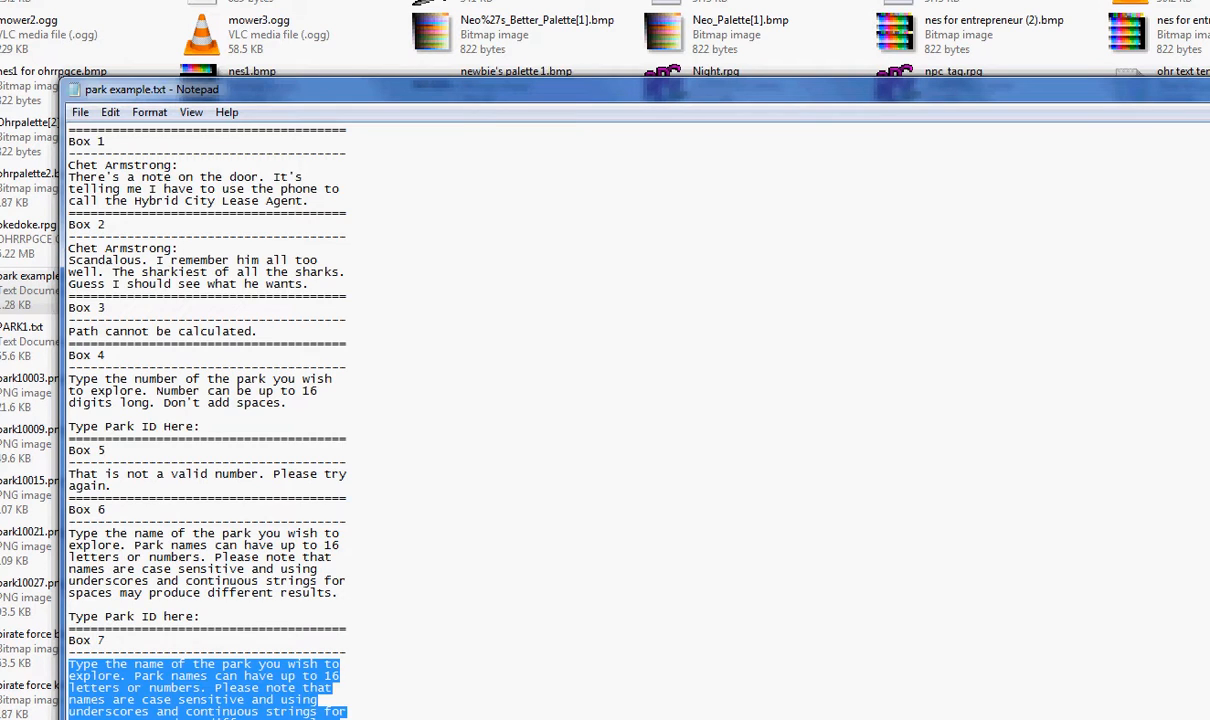
pyautogui.press('BackSpace')
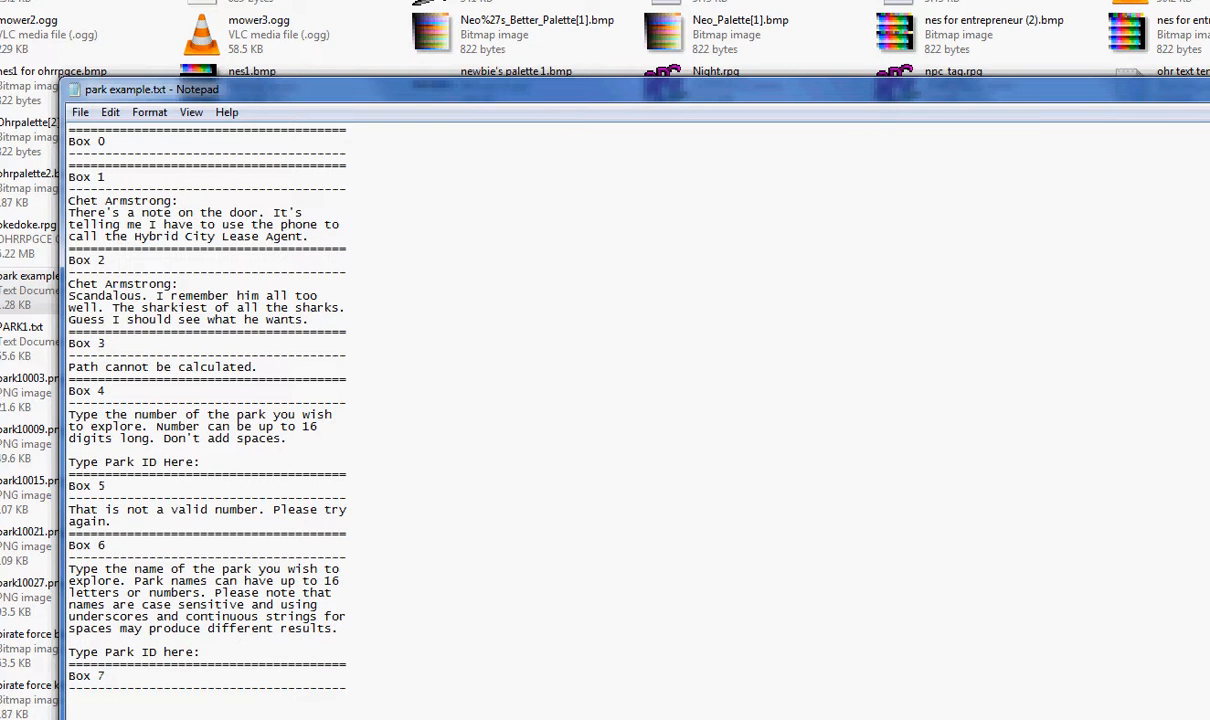
# Copy Chet's "I can't believe I lost it all" dialogue from the Scrivener scene into Box 7, break its long line after "Money." and save.
pyautogui.hotkey('alt', 'Tab')
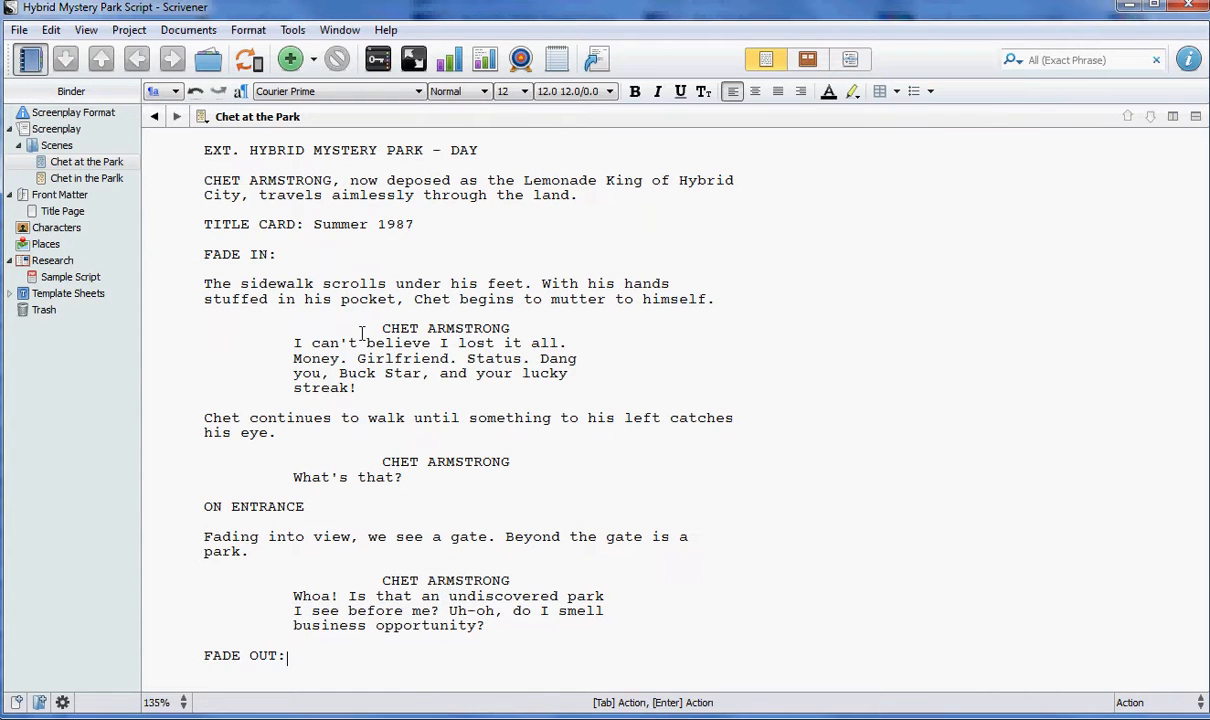
pyautogui.moveTo(383, 328)
pyautogui.mouseDown()
pyautogui.moveTo(410, 358)
pyautogui.moveTo(358, 388)
pyautogui.mouseUp()
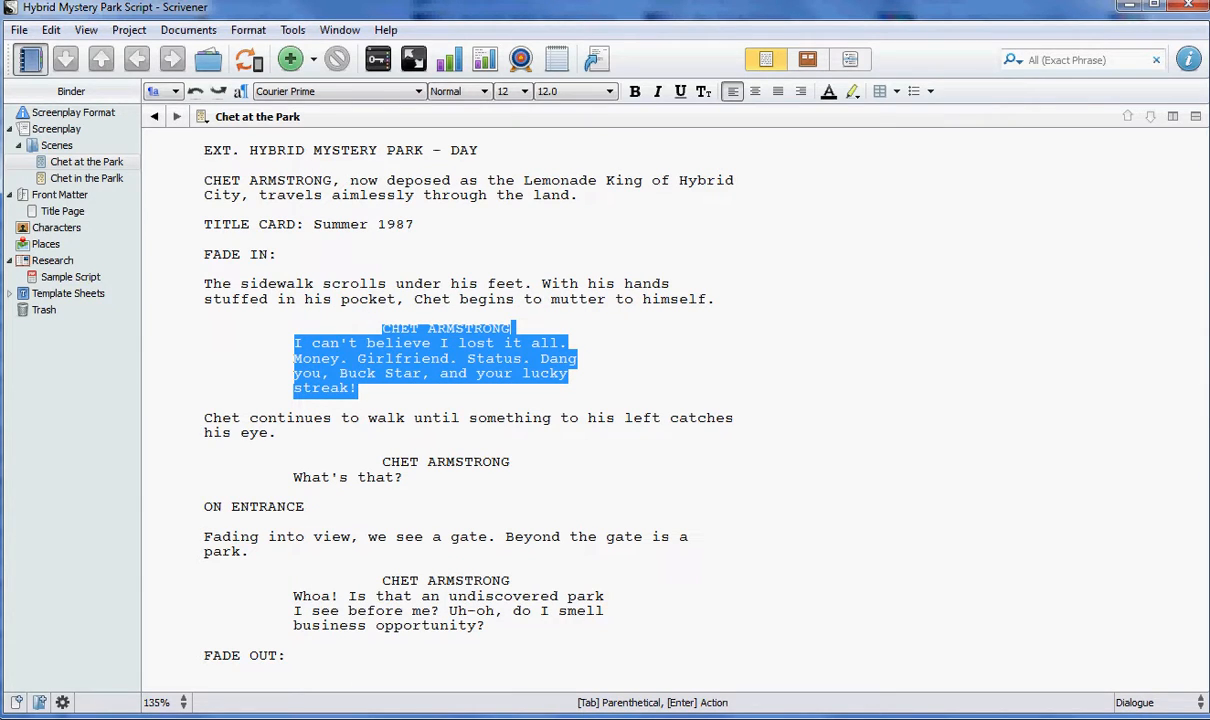
pyautogui.hotkey('alt', 'Tab')
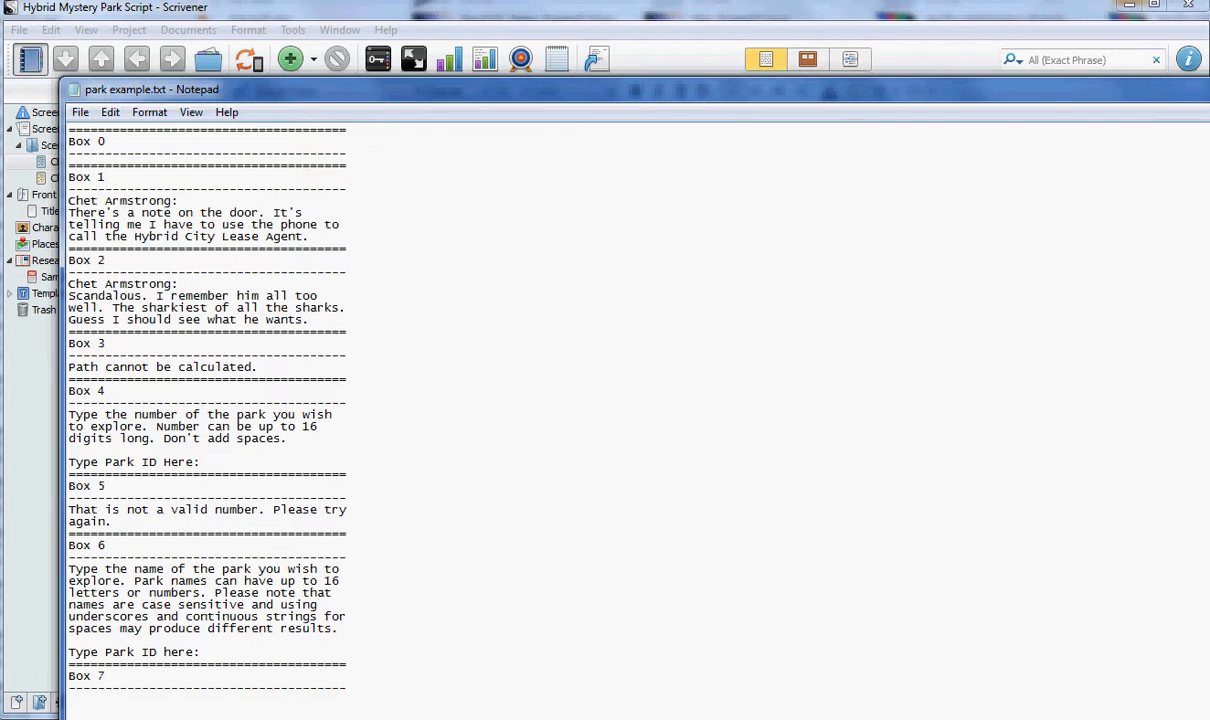
pyautogui.hotkey('ctrl', 'v')
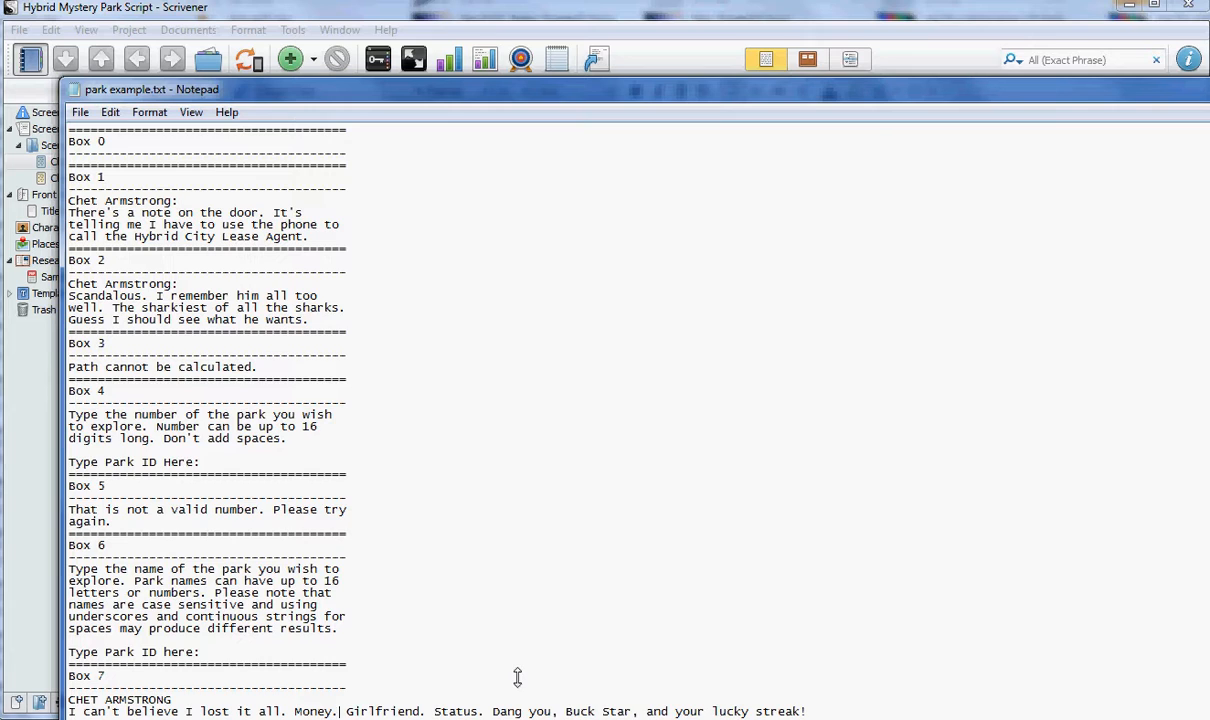
pyautogui.press('Return')
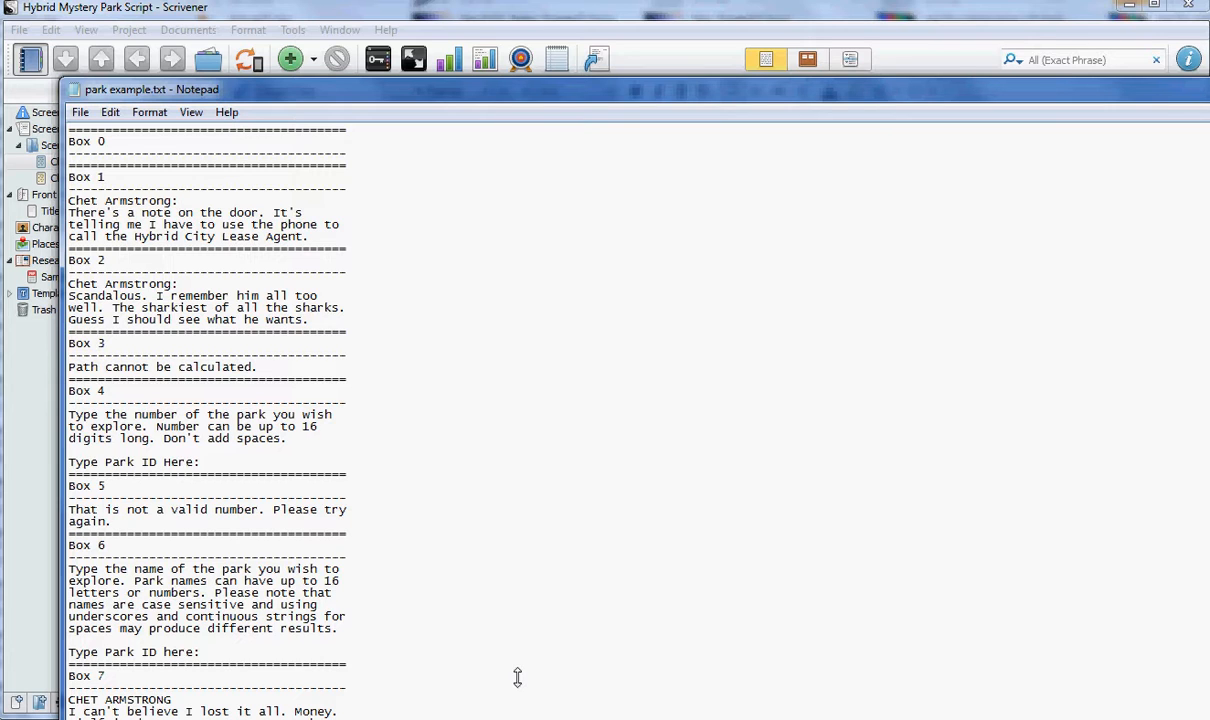
pyautogui.click(80, 112)
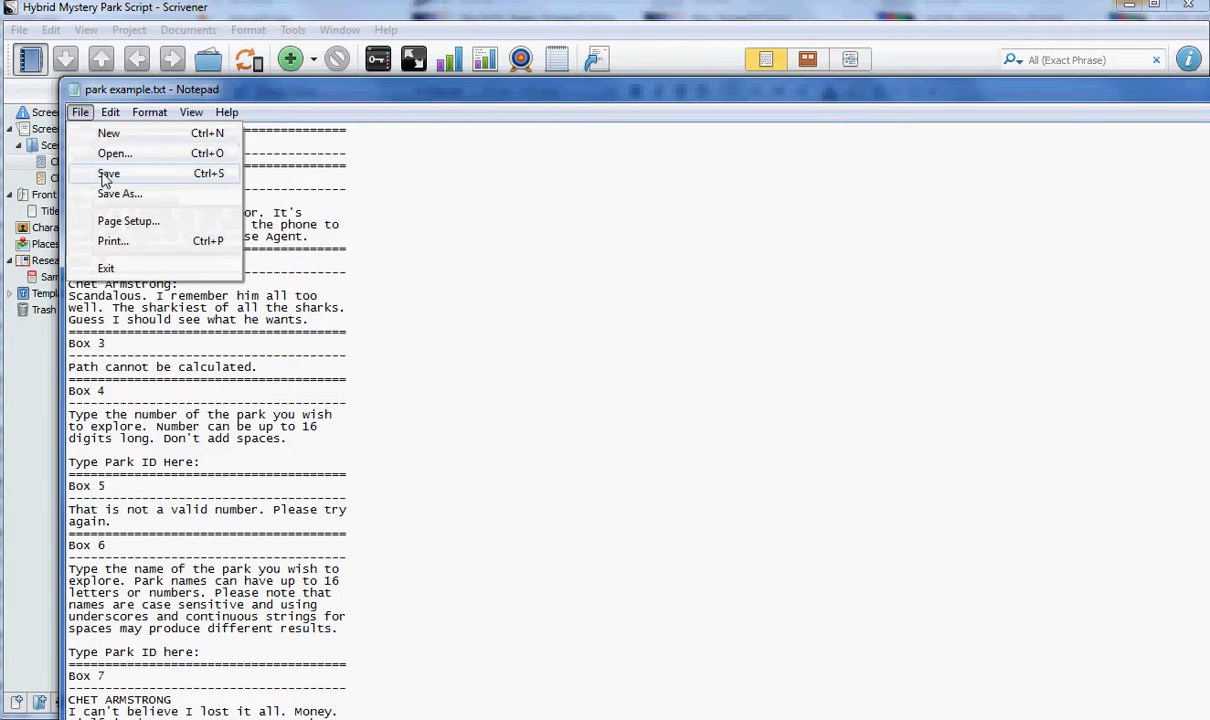
pyautogui.click(107, 174)
# Import the text boxes from park example.txt into the park game in the OHRRPGCE editor, allowing existing boxes to be overwritten.
pyautogui.hotkey('alt', 'Tab')
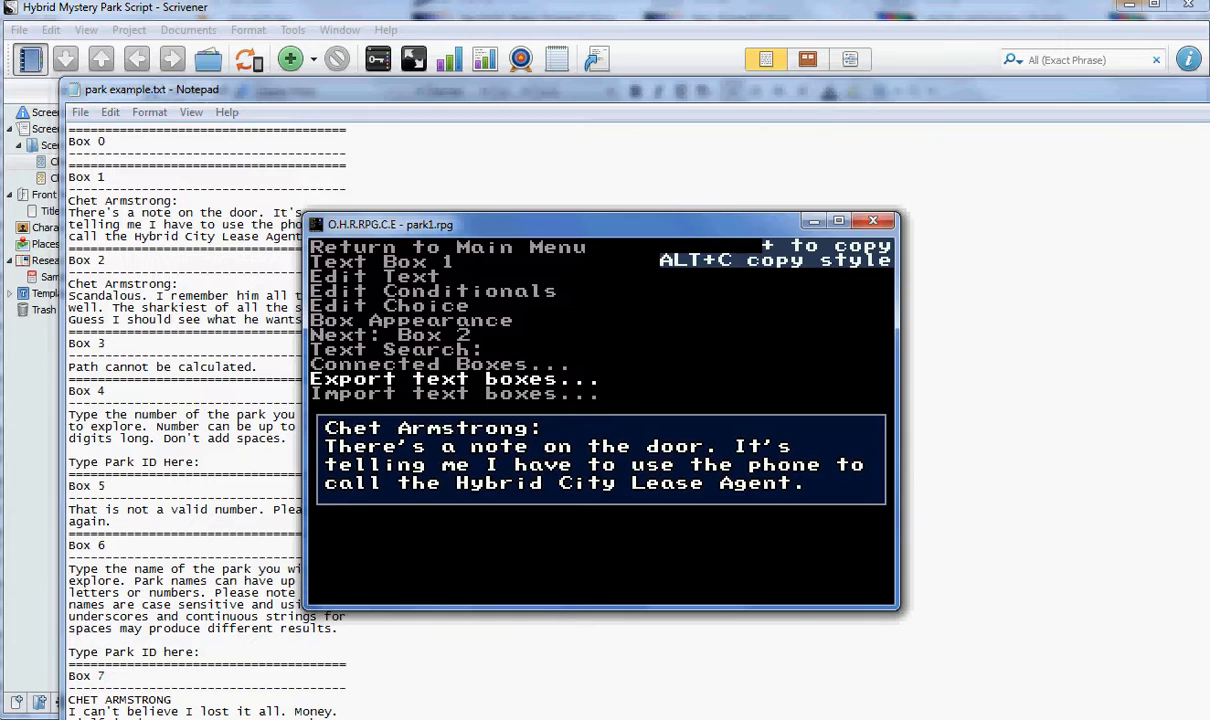
pyautogui.press('Down')
pyautogui.press('Return')
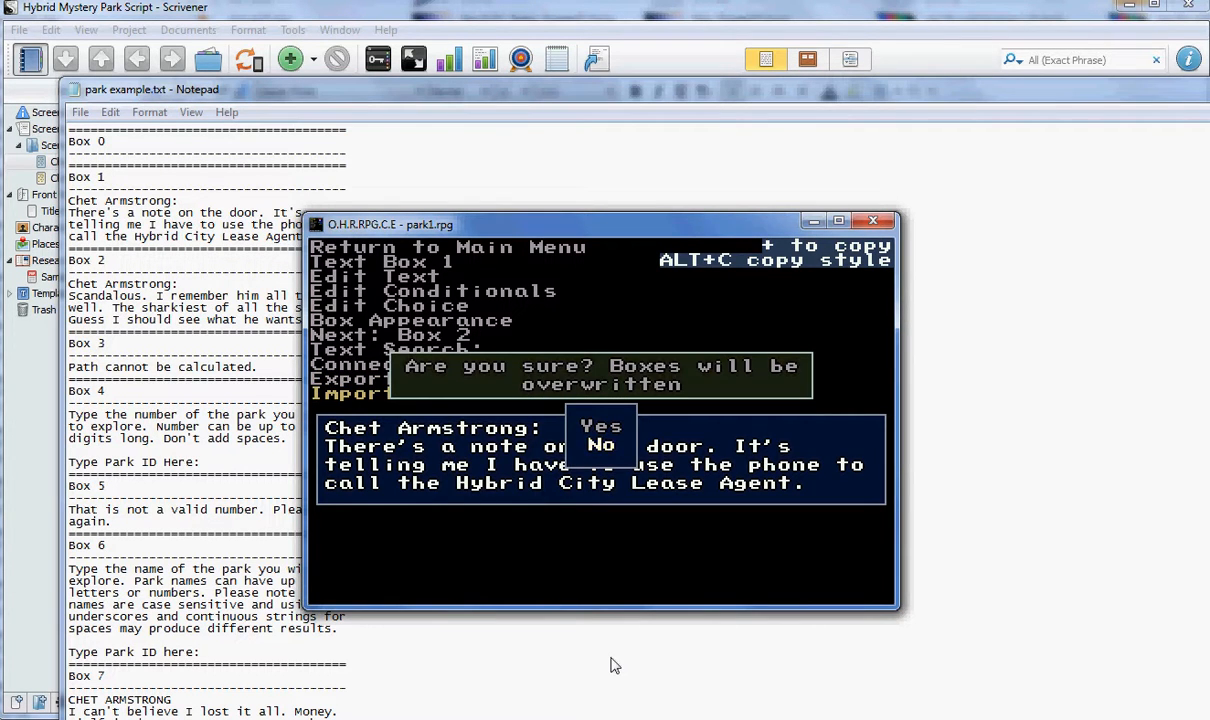
pyautogui.press('Up')
pyautogui.press('Return')
pyautogui.press('pagedown')
pyautogui.press('pagedown')
pyautogui.press('pagedown')
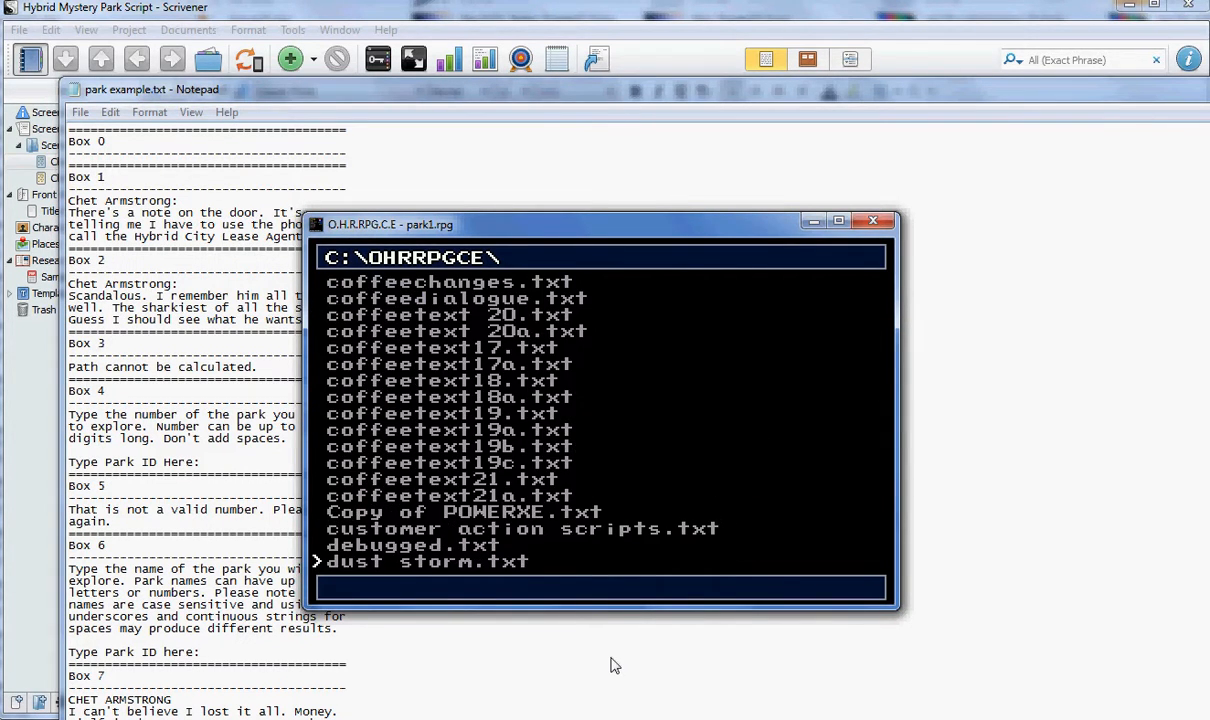
pyautogui.press('Down')
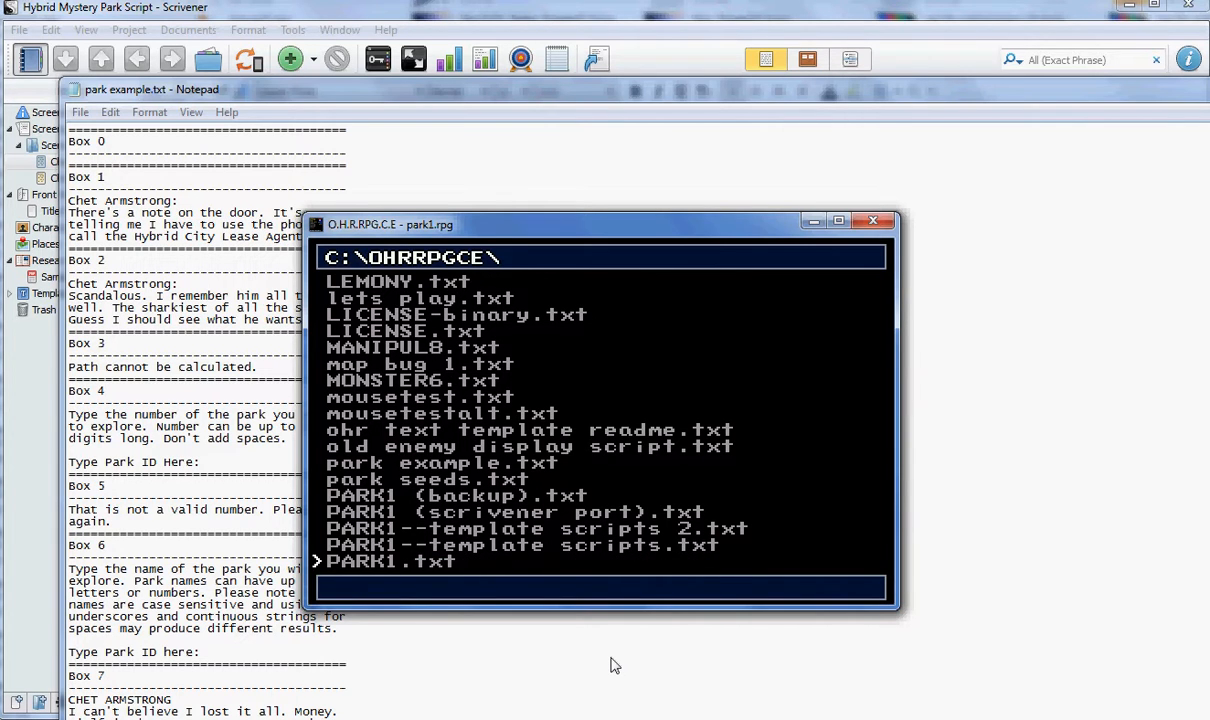
pyautogui.press('Up')
pyautogui.press('Down')
pyautogui.press('Down')
pyautogui.press('Down')
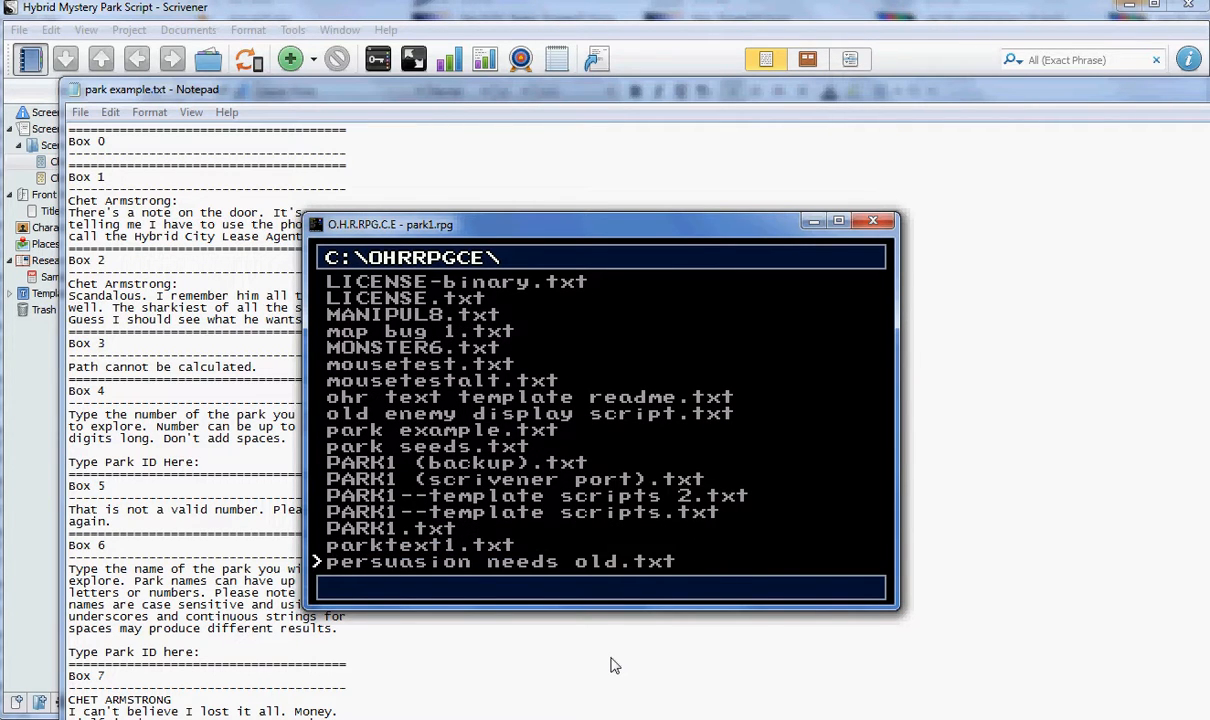
pyautogui.press('Up')
pyautogui.press('Up')
pyautogui.press('Up')
pyautogui.press('Up')
pyautogui.press('Up')
pyautogui.press('Up')
pyautogui.press('Up')
pyautogui.press('Up')
pyautogui.press('Return')
pyautogui.press('Return')
# Bring up text box 7 in the text box editor to check the imported dialogue.
pyautogui.press('Up')
pyautogui.press('Up')
pyautogui.press('Up')
pyautogui.press('Up')
pyautogui.press('Up')
pyautogui.press('Up')
pyautogui.press('Up')
pyautogui.press('Up')
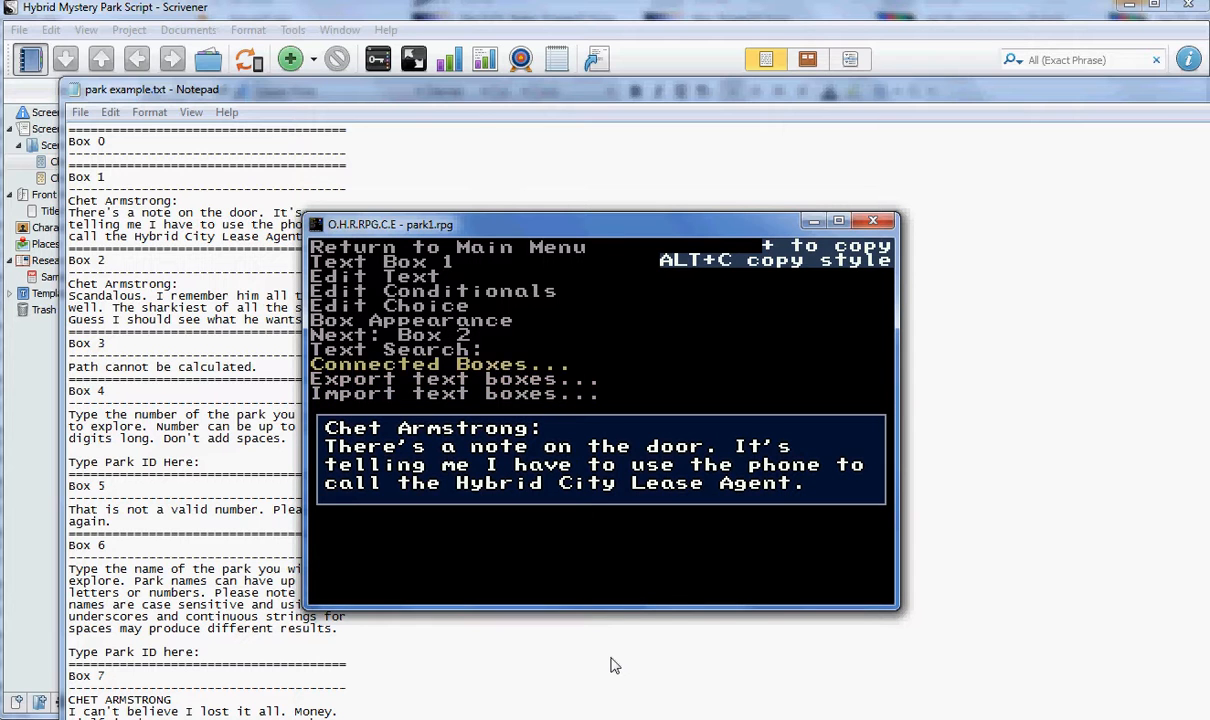
pyautogui.press('Up')
pyautogui.press('Right')
pyautogui.press('Right')
pyautogui.press('Right')
pyautogui.press('Right')
pyautogui.press('Right')
pyautogui.press('Right')
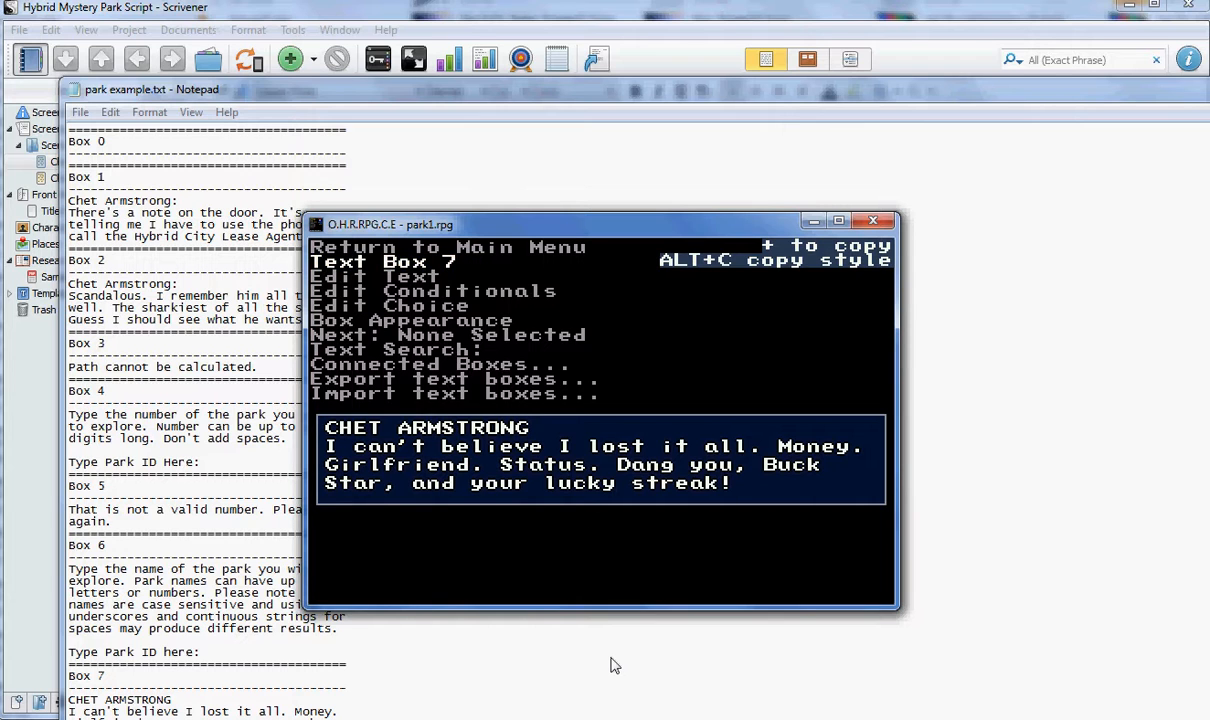
# Add a colon after the speaker's name in text box 7.
pyautogui.press('Return')
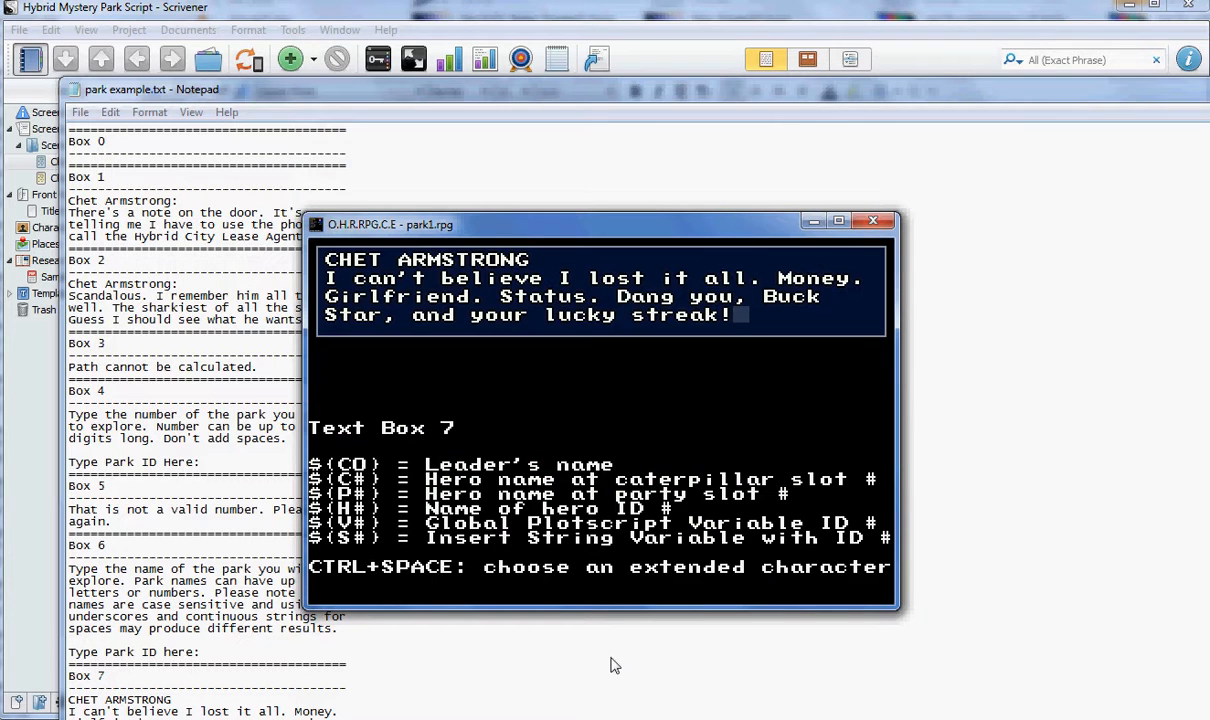
pyautogui.press('Up')
pyautogui.press('Up')
pyautogui.press('Up')
pyautogui.write(':')
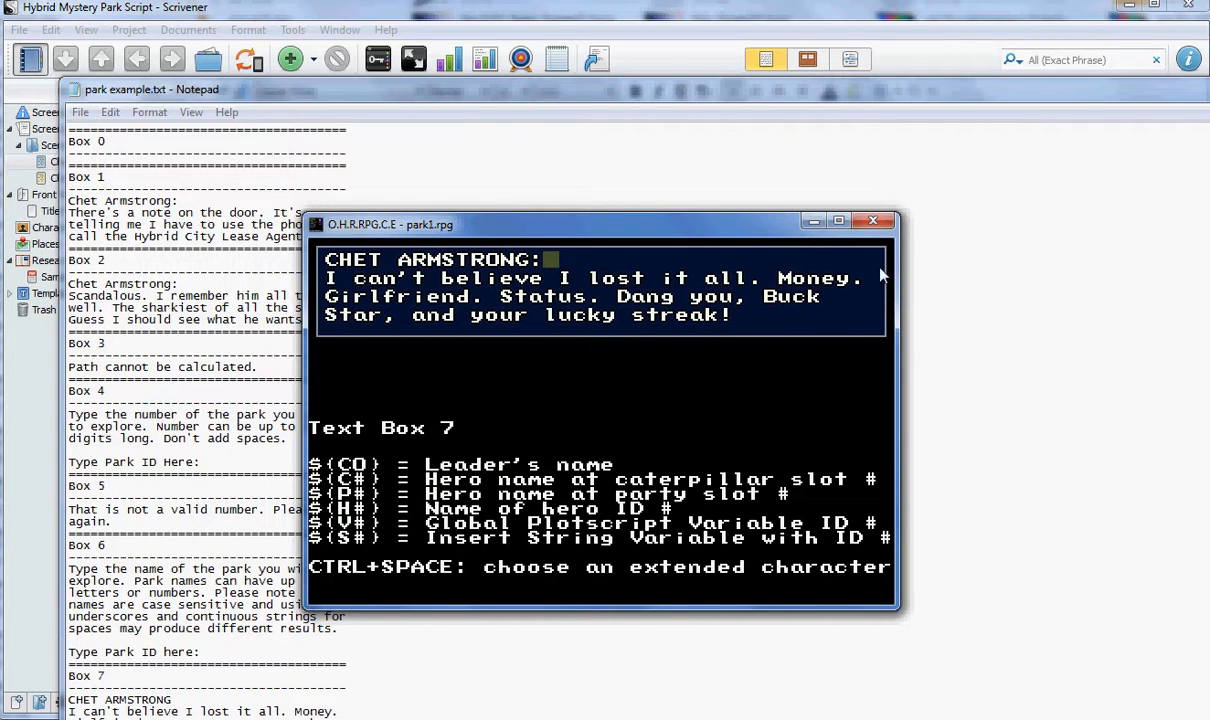
# Quit the OHRRPGCE editor discarding the changes, and close the park example.txt file.
pyautogui.press('Escape')
pyautogui.press('Escape')
pyautogui.press('Escape')
pyautogui.press('Up')
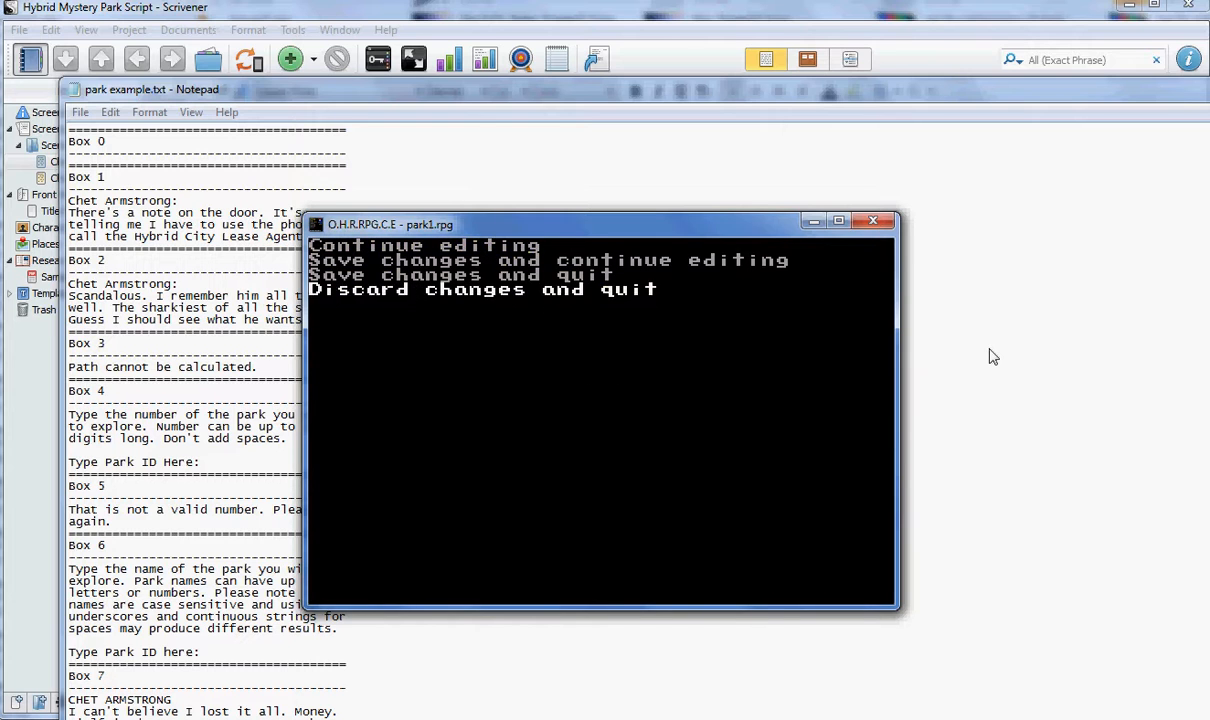
pyautogui.press('Return')
pyautogui.press('Return')
pyautogui.press('Return')
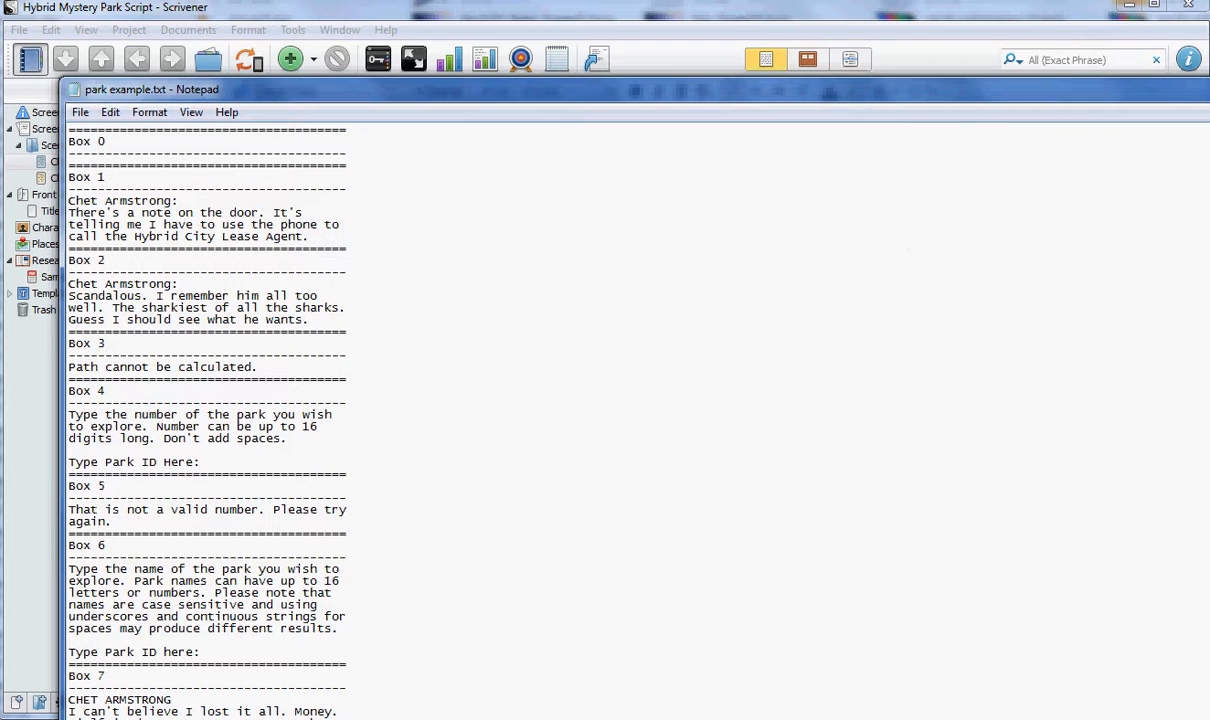
pyautogui.click(1207, 86)
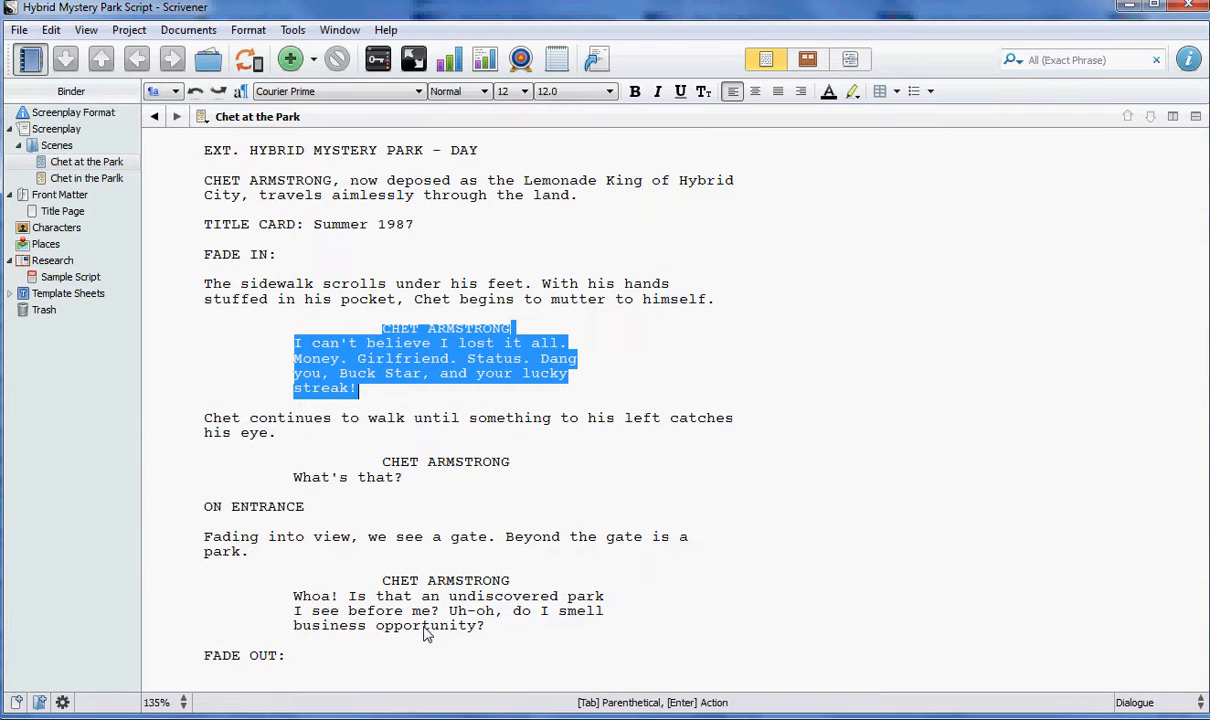
# Display the Scenes folder's index cards on the corkboard in Scrivener.
pyautogui.click(416, 537)
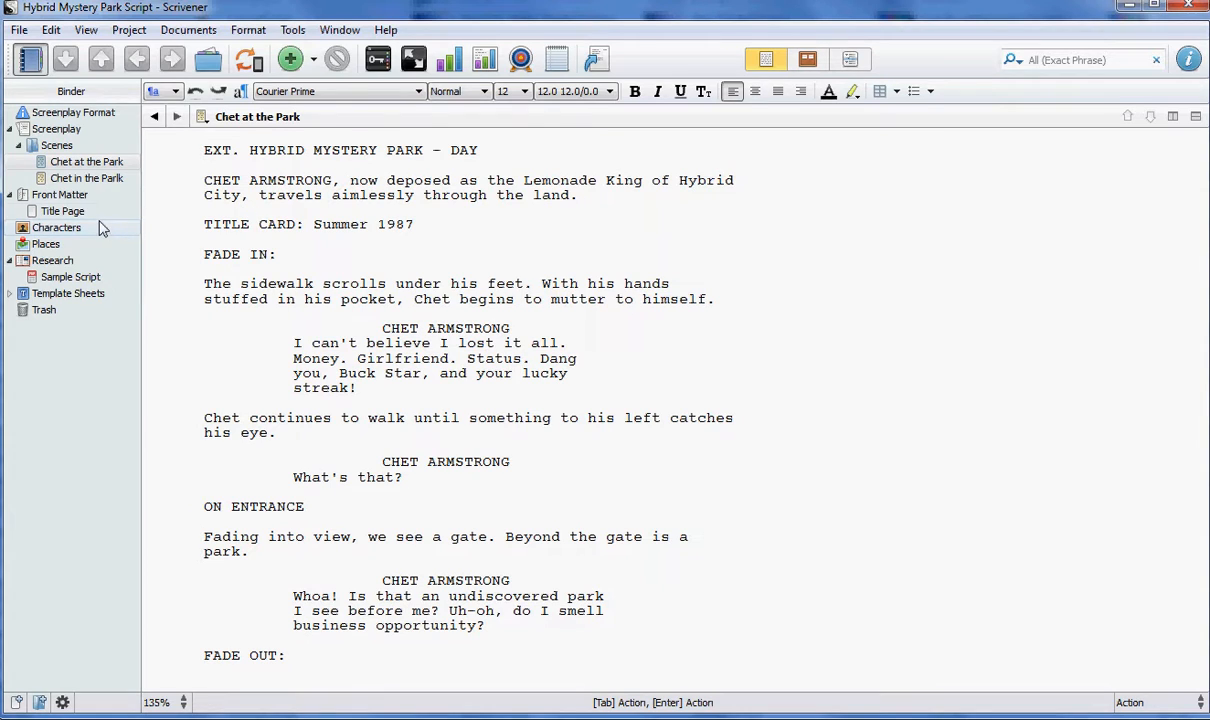
pyautogui.click(93, 162)
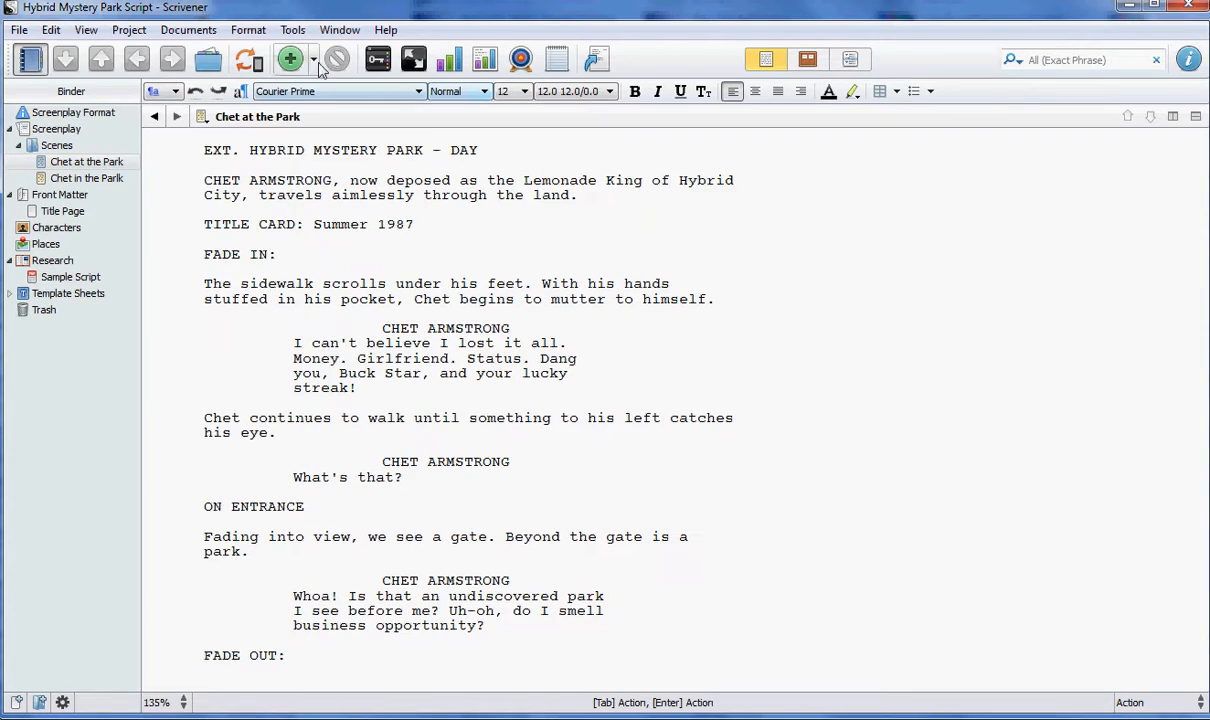
pyautogui.click(806, 60)
pyautogui.click(70, 146)
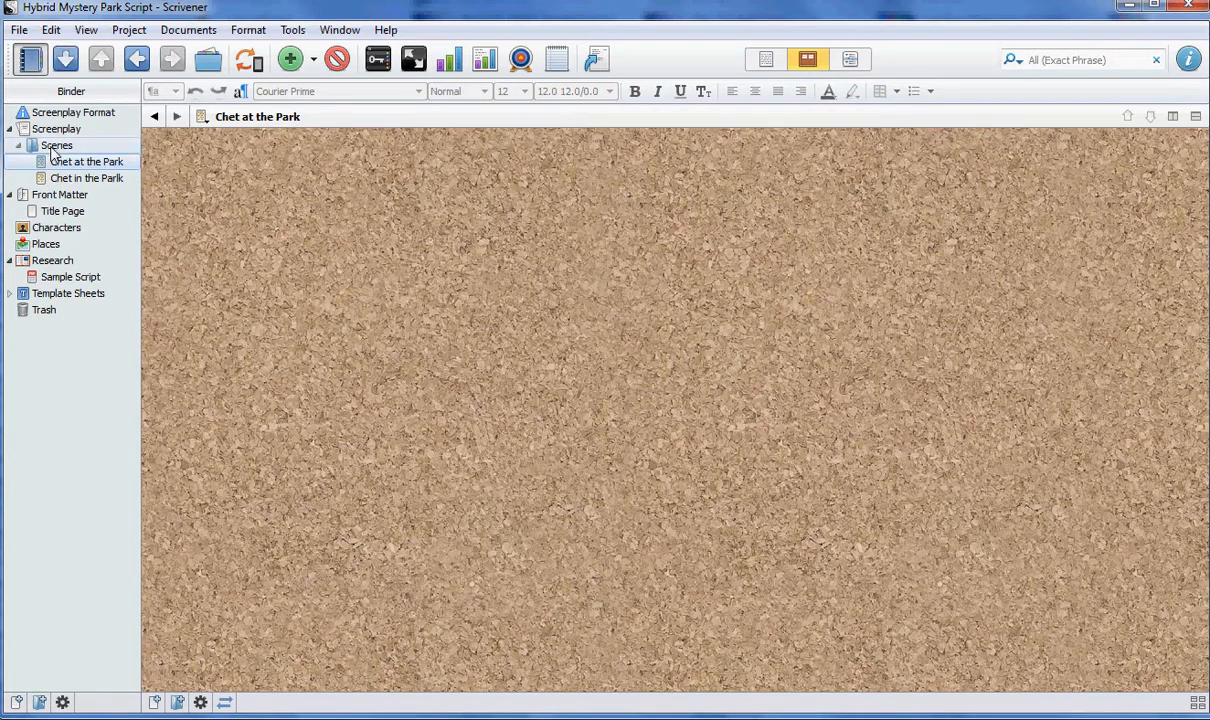
# Assign the Concept label to the "Chet at the Park" index card.
pyautogui.click(244, 207)
pyautogui.rightClick(245, 206)
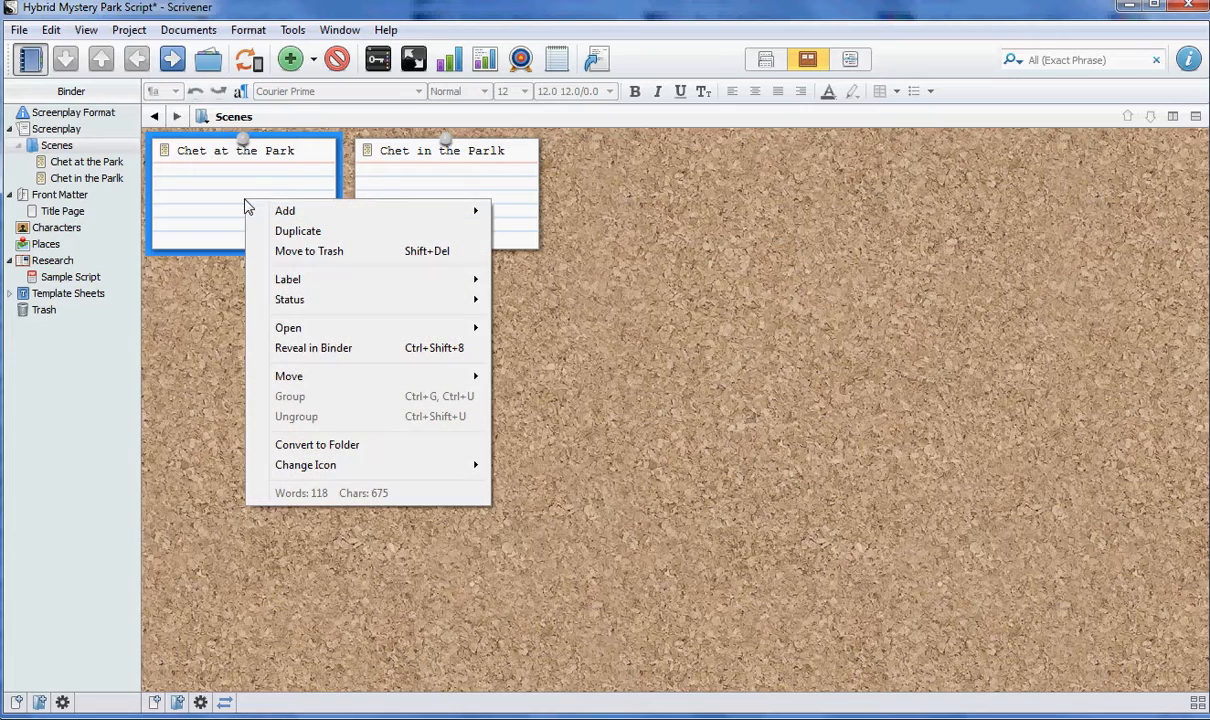
pyautogui.moveTo(292, 281)
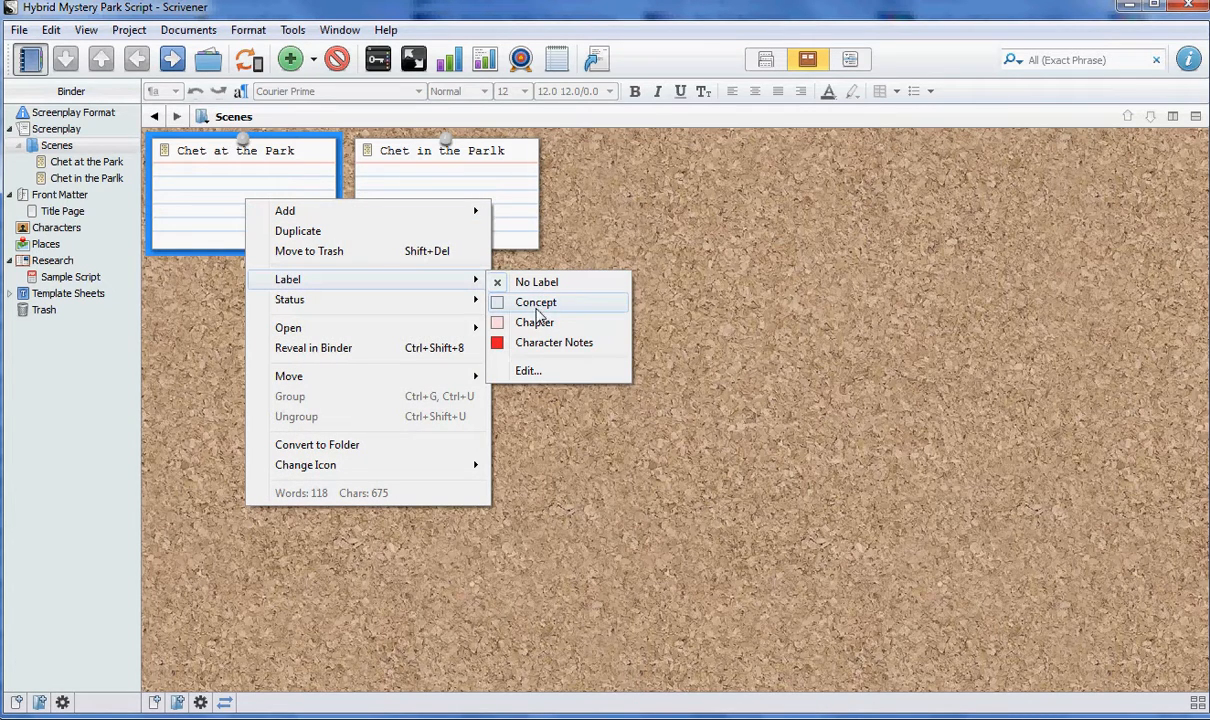
pyautogui.click(537, 312)
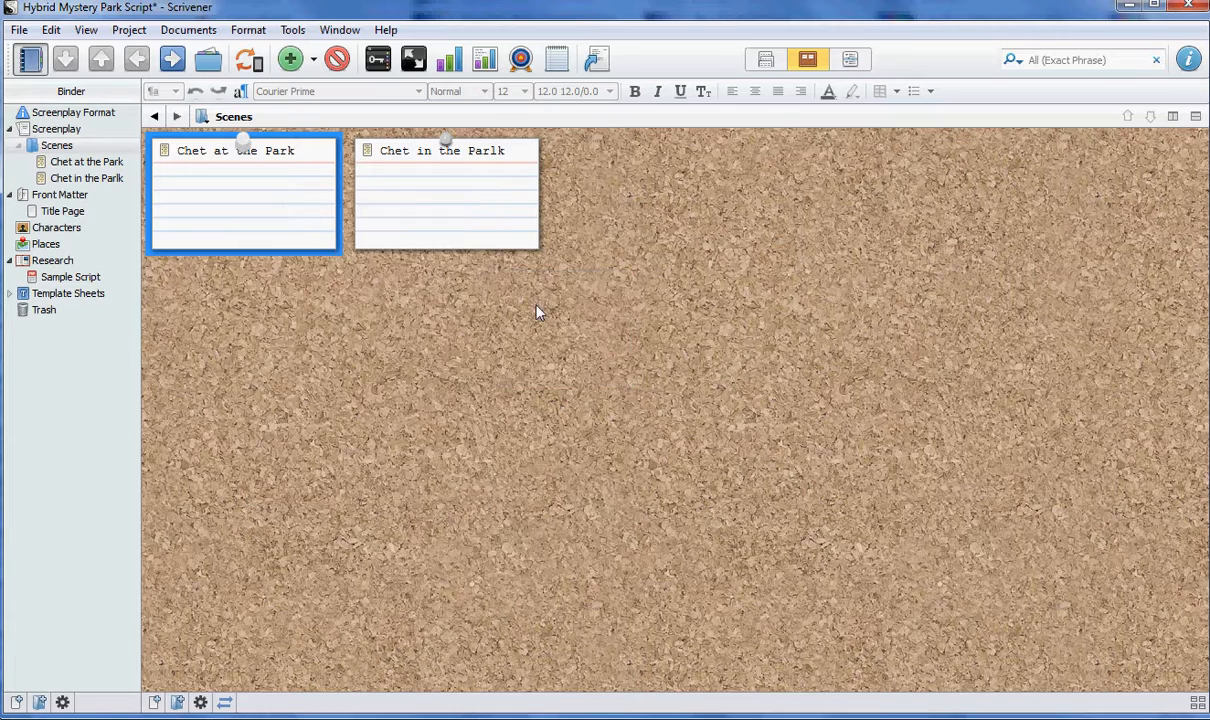
# Set the status of the "Chet at the Park" card to First Draft.
pyautogui.rightClick(210, 202)
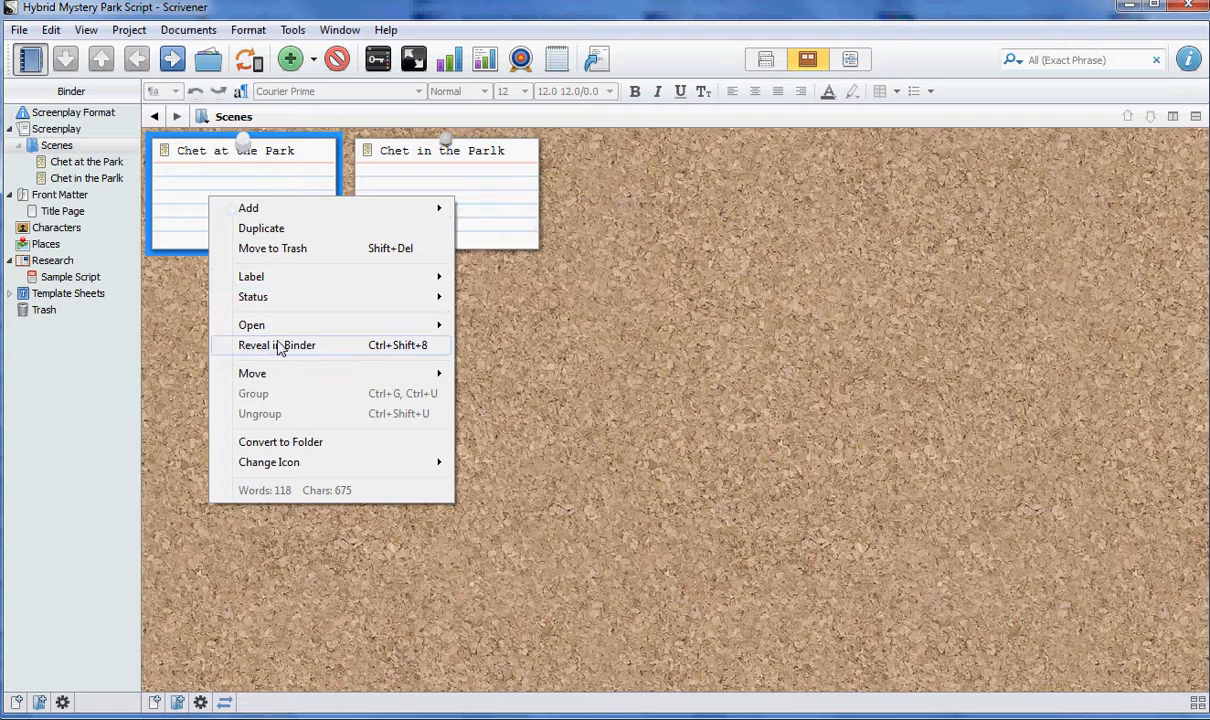
pyautogui.moveTo(268, 297)
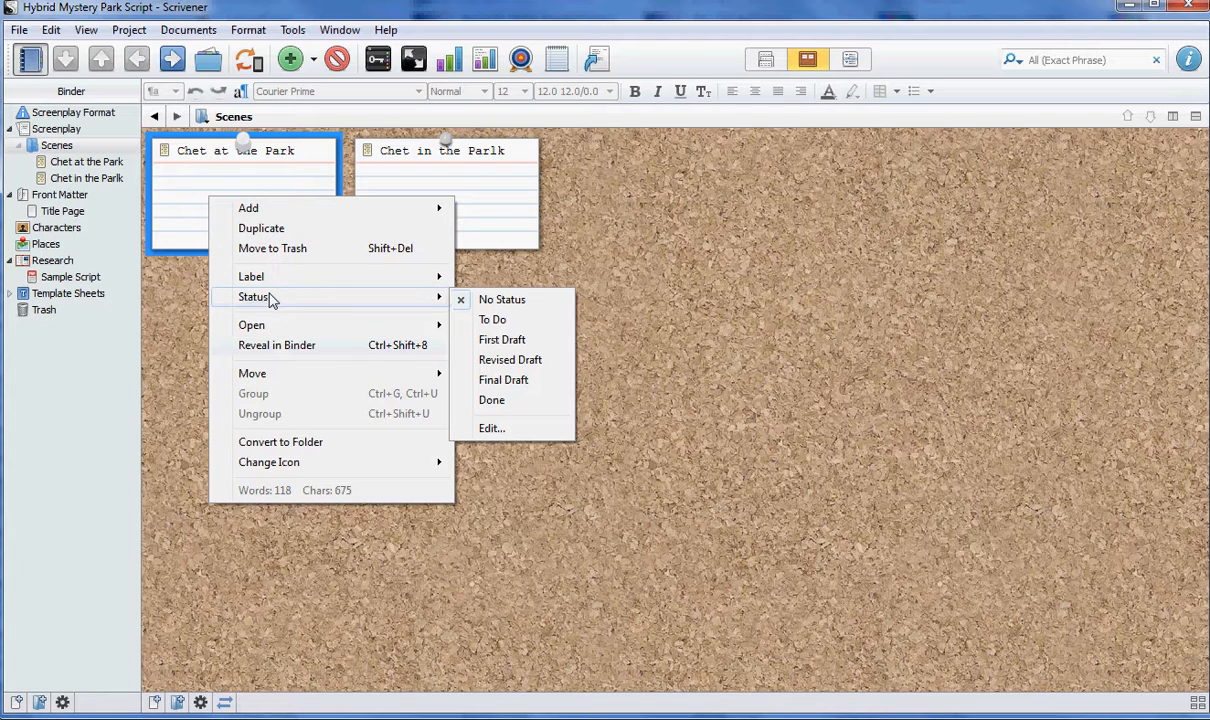
pyautogui.click(502, 340)
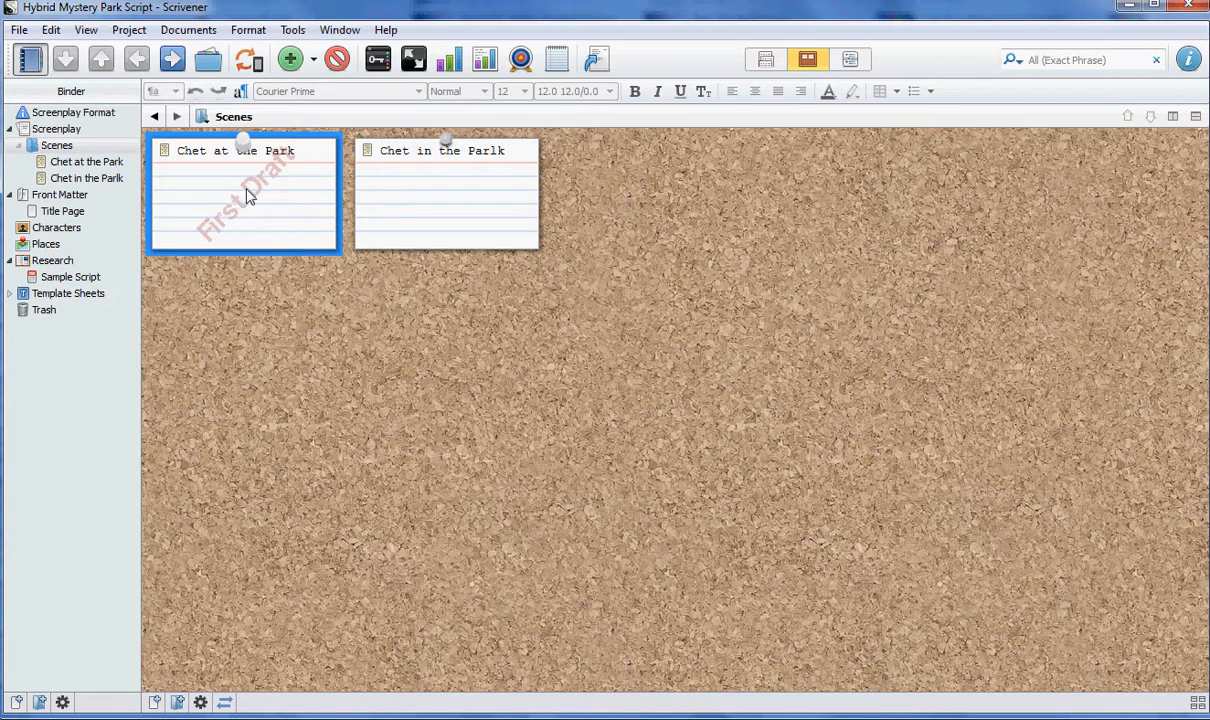
# Assign the Concept label to the "Chet in the Parlk" index card.
pyautogui.click(433, 201)
pyautogui.rightClick(434, 199)
pyautogui.moveTo(481, 378)
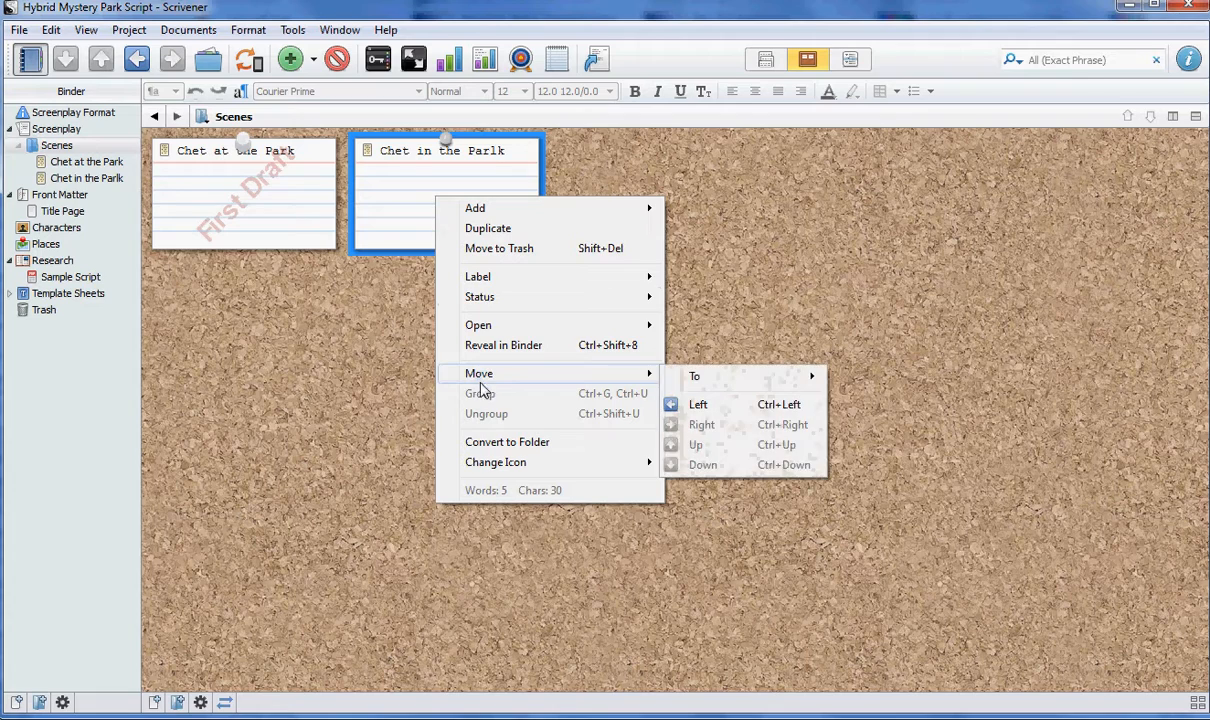
pyautogui.moveTo(490, 279)
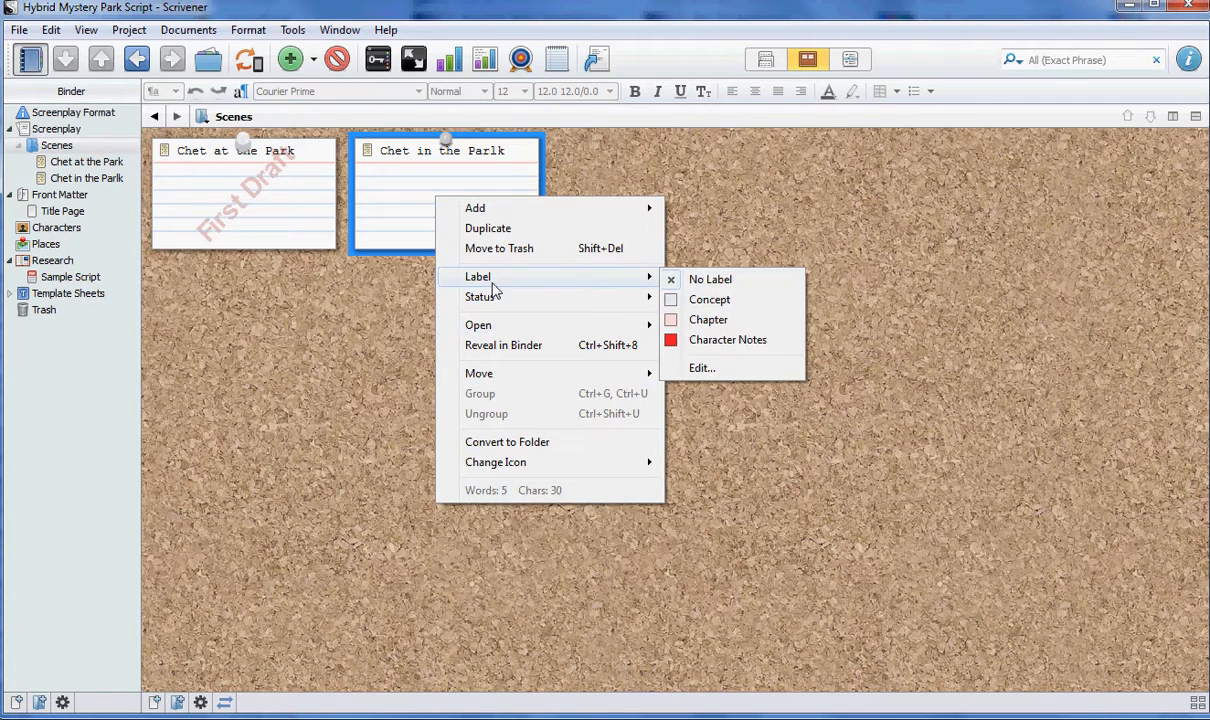
pyautogui.click(726, 300)
# Set the status of the "Chet in the Parlk" card to To Do.
pyautogui.rightClick(459, 205)
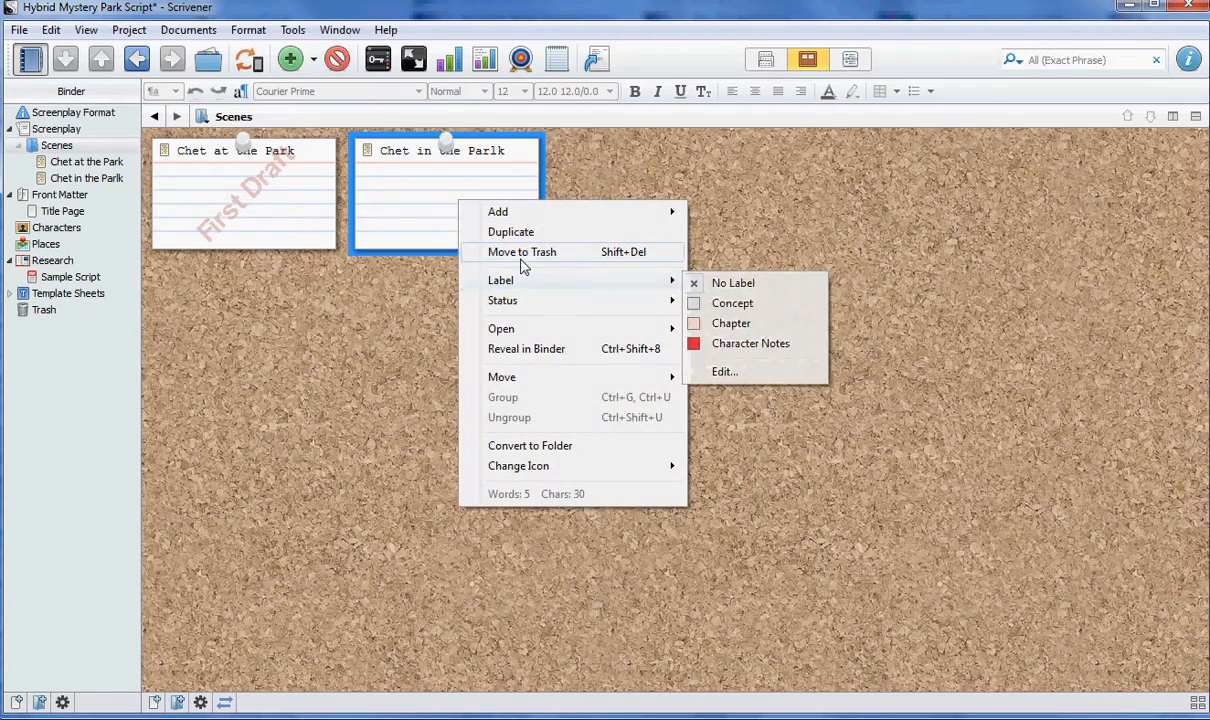
pyautogui.moveTo(614, 302)
pyautogui.click(725, 322)
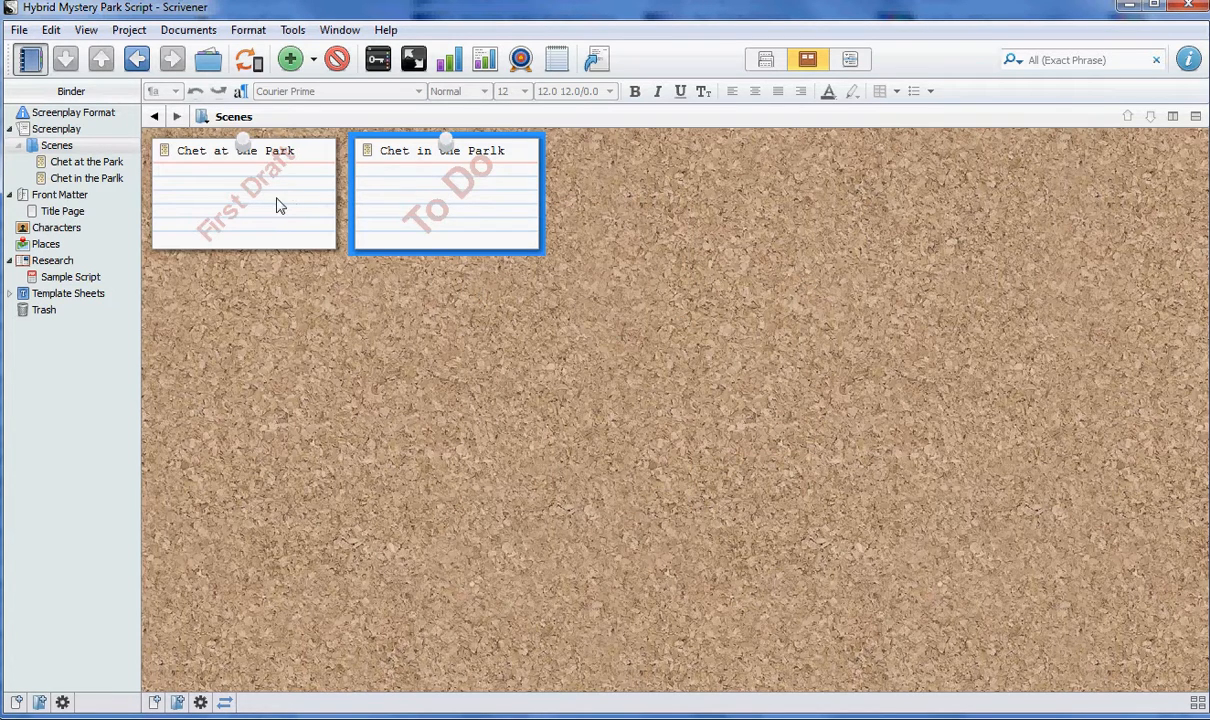
# Show the inspector with the synopsis and meta-data of the "Chet at the Park" card.
pyautogui.click(220, 198)
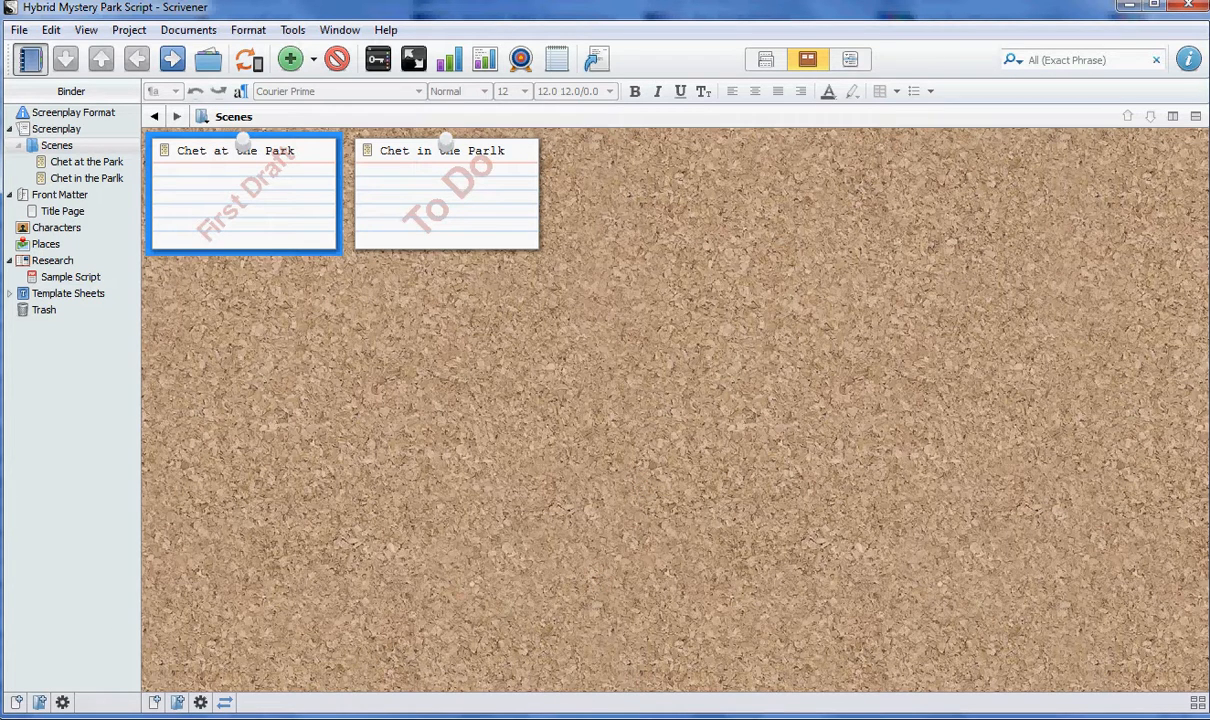
pyautogui.click(1188, 59)
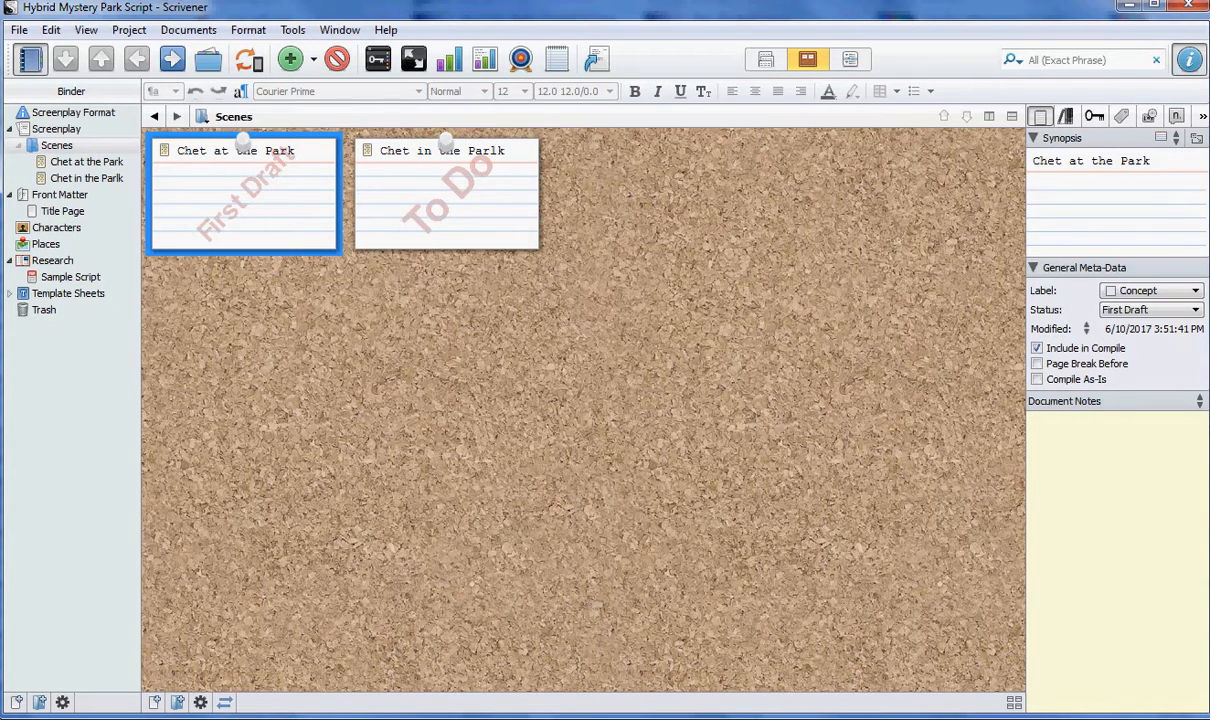